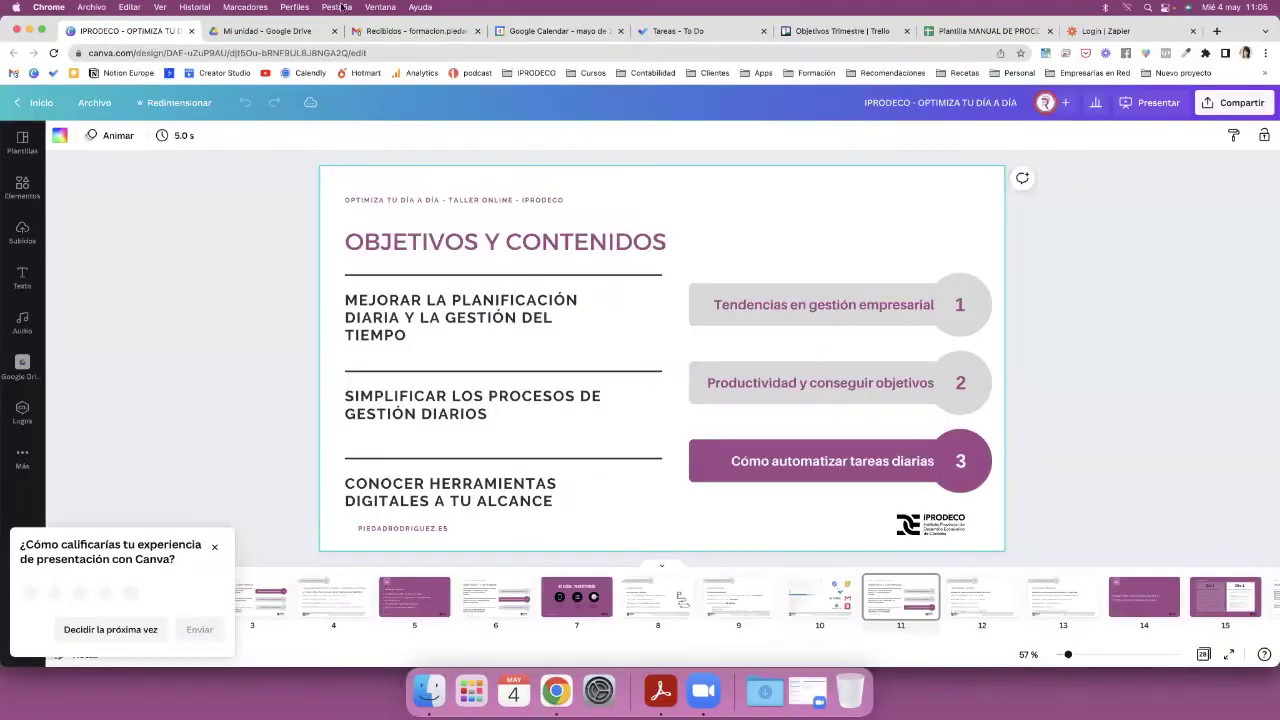
- Switch to Google Drive and look over the main folder list and the file types offered by the Drive search
click(250, 35)
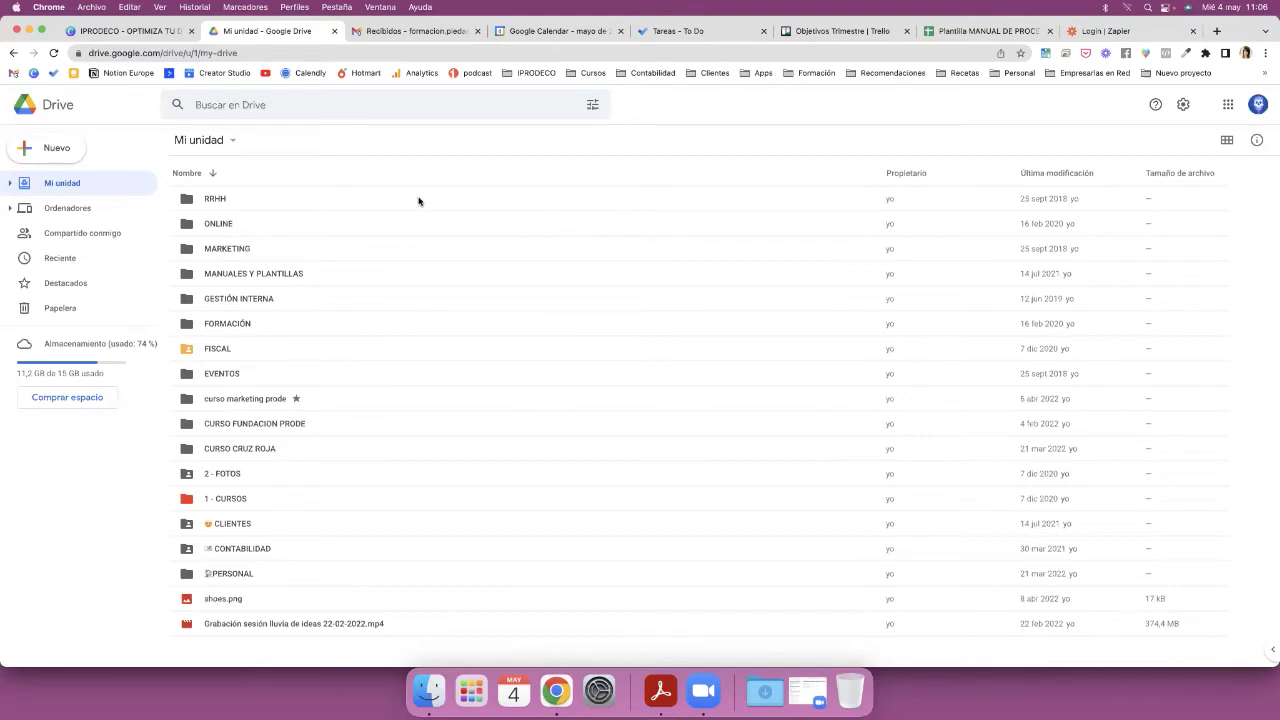
click(249, 207)
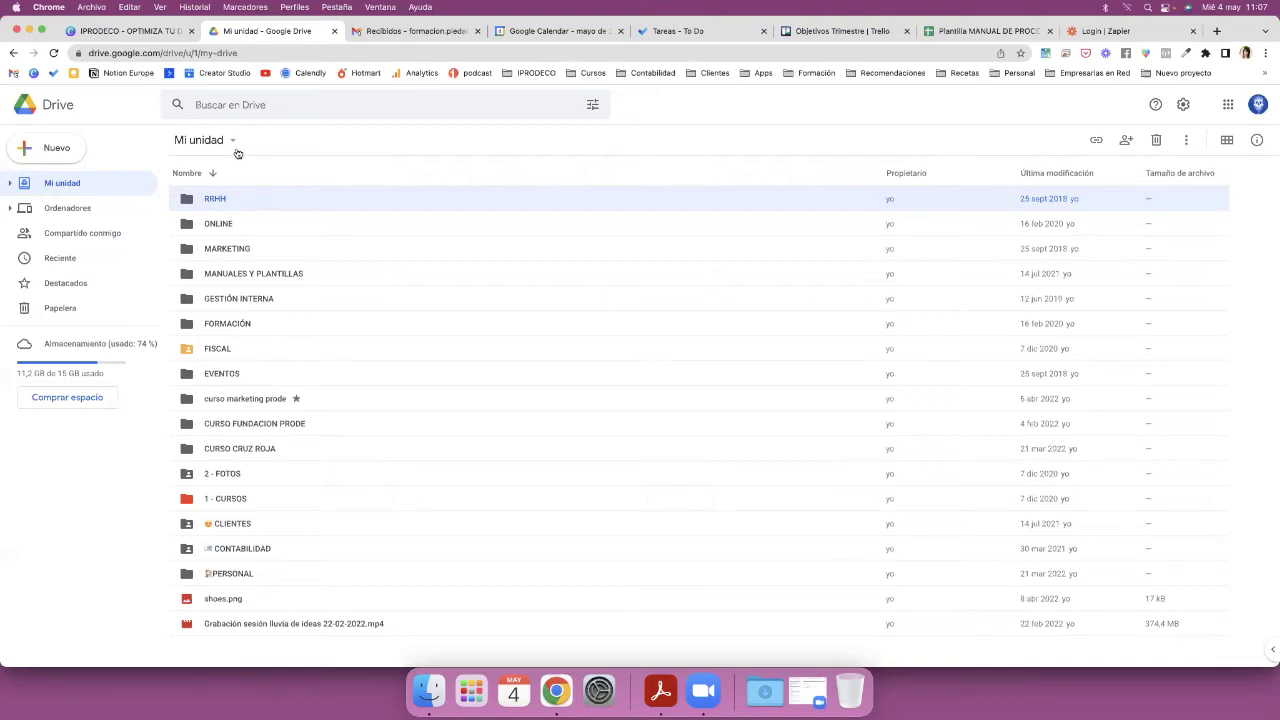
click(212, 105)
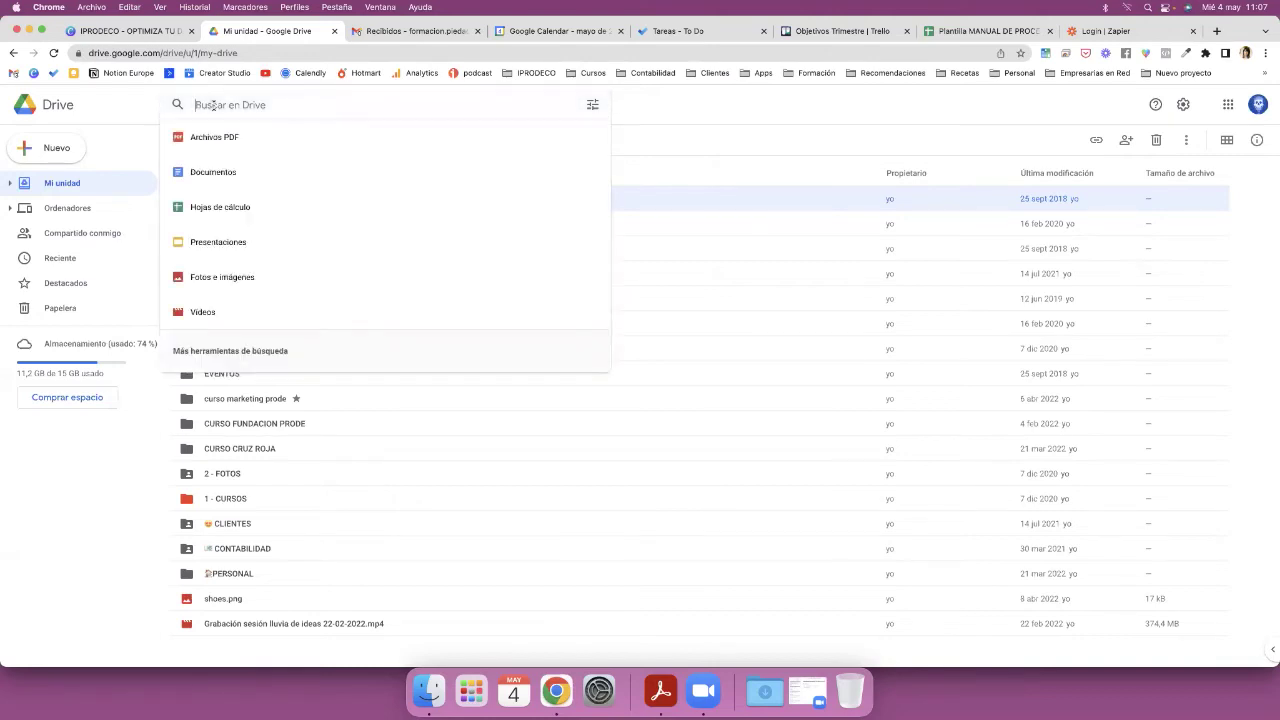
click(732, 136)
click(218, 104)
click(710, 133)
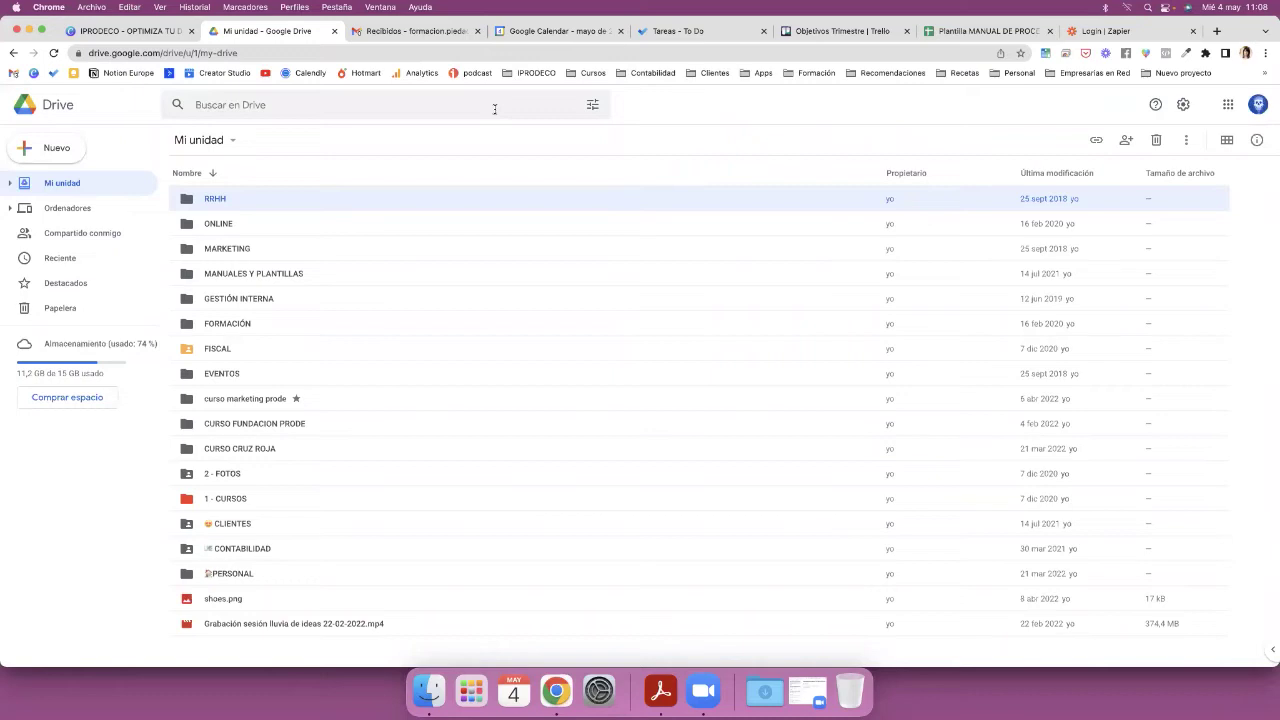
click(225, 104)
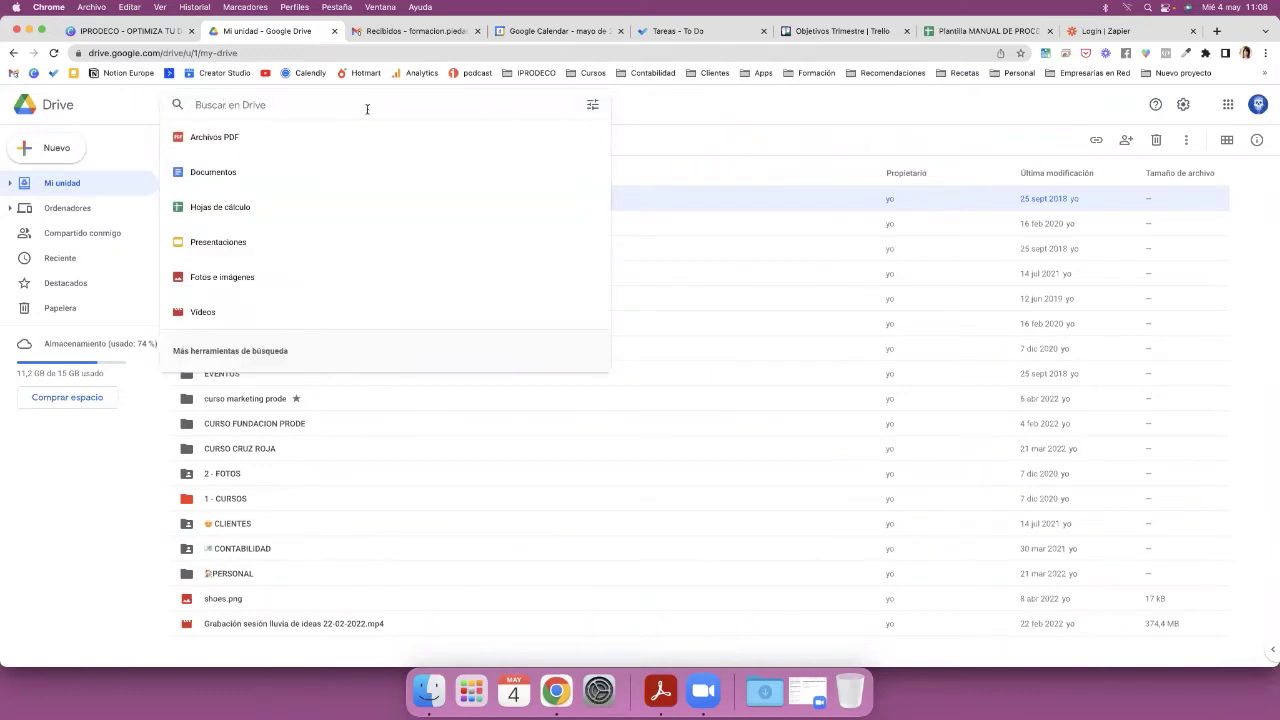
click(671, 116)
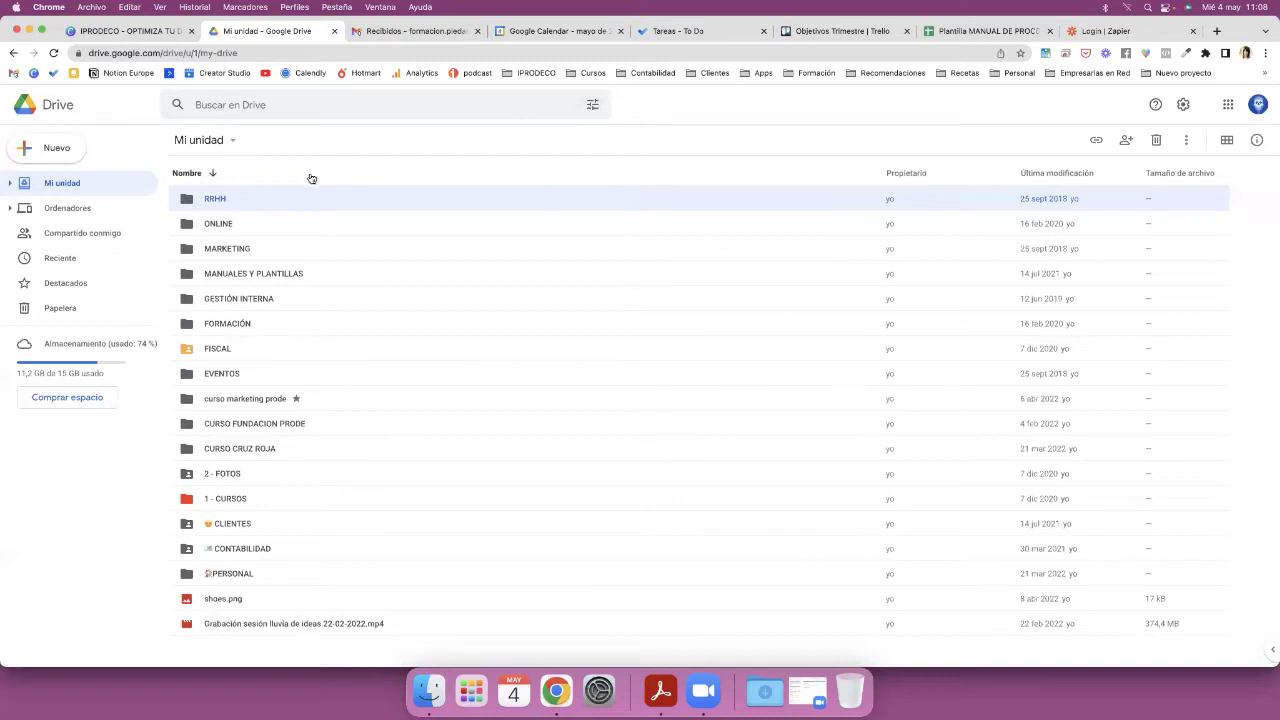
- View the contents of the MANUALES Y PLANTILLAS folder, and return to Mi unidad
click(279, 356)
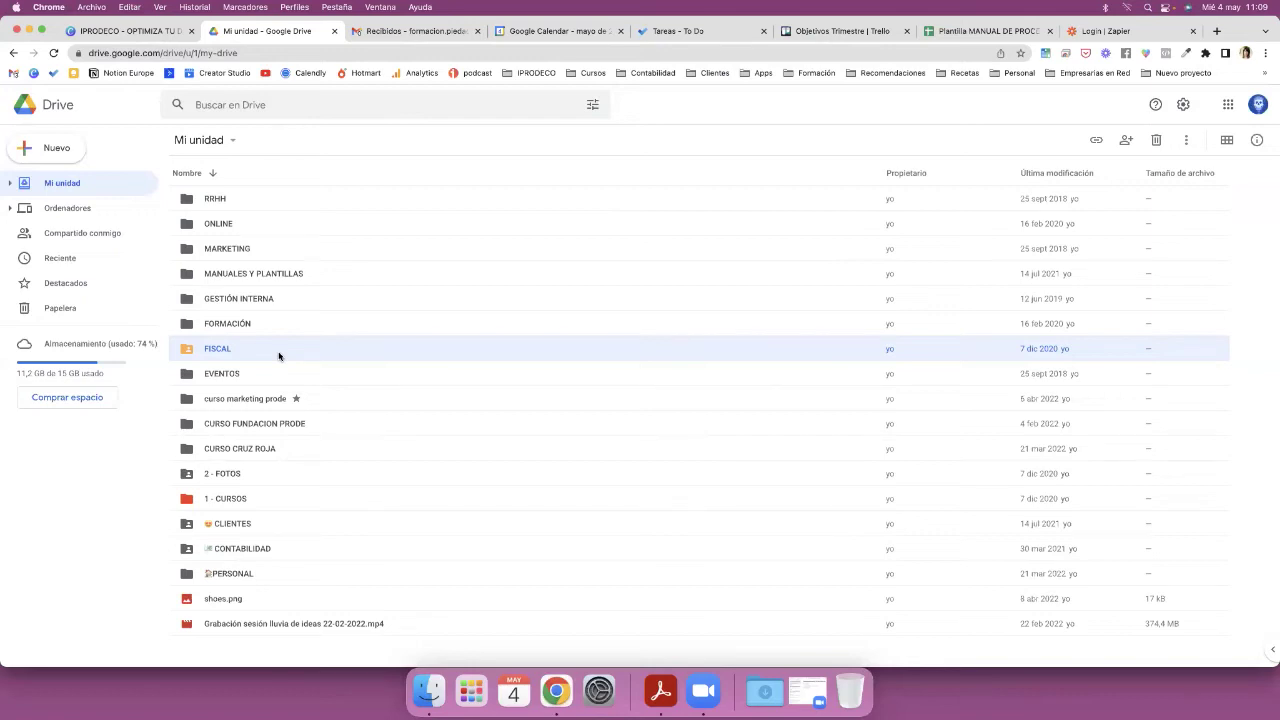
click(280, 278)
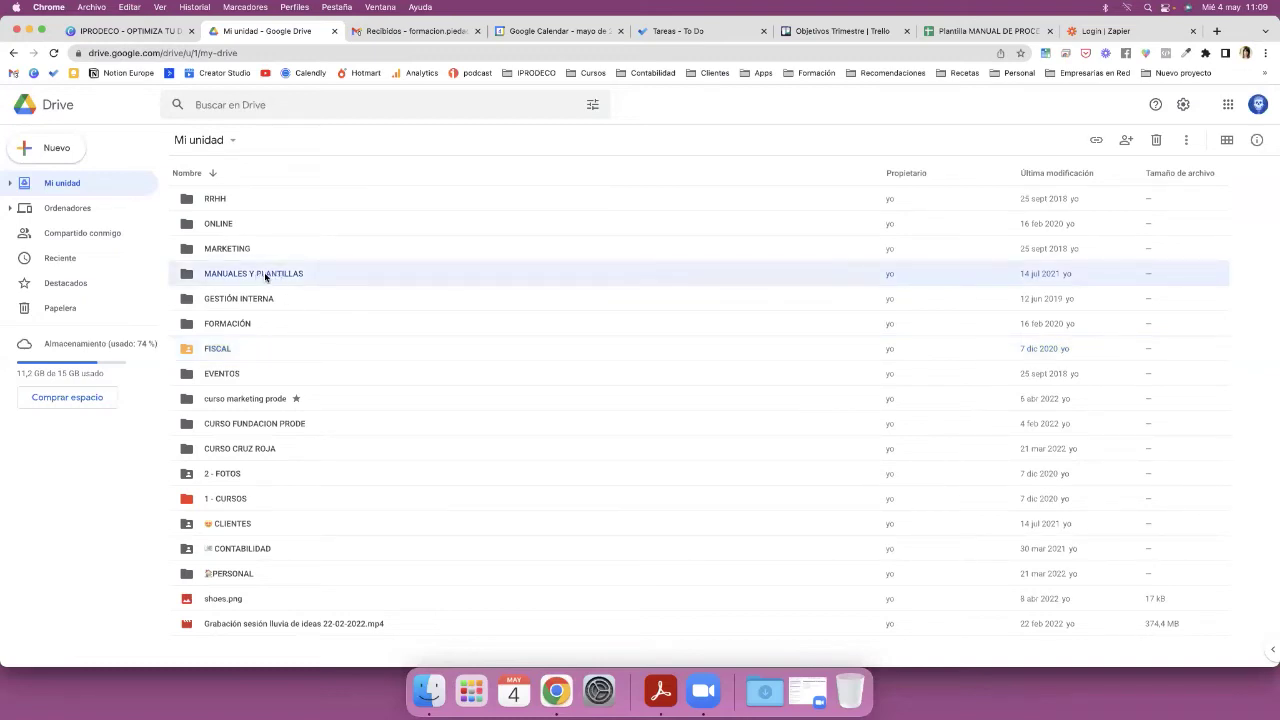
double_click(266, 278)
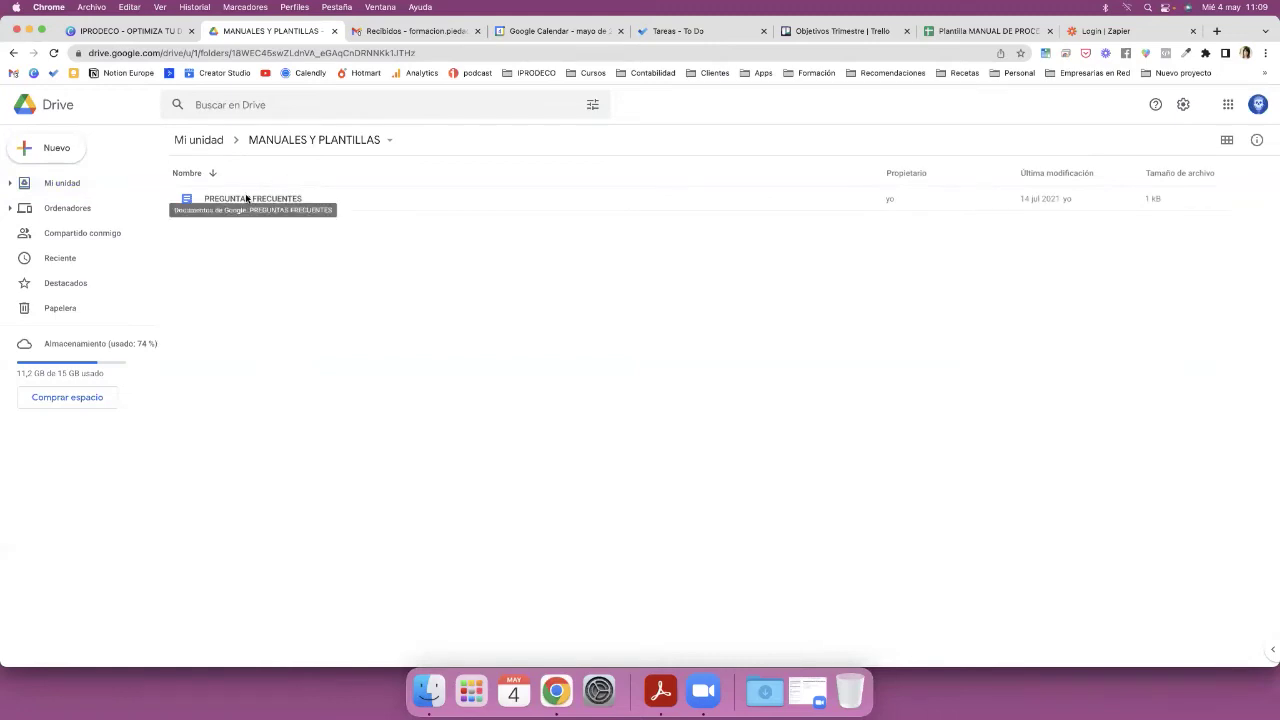
click(203, 141)
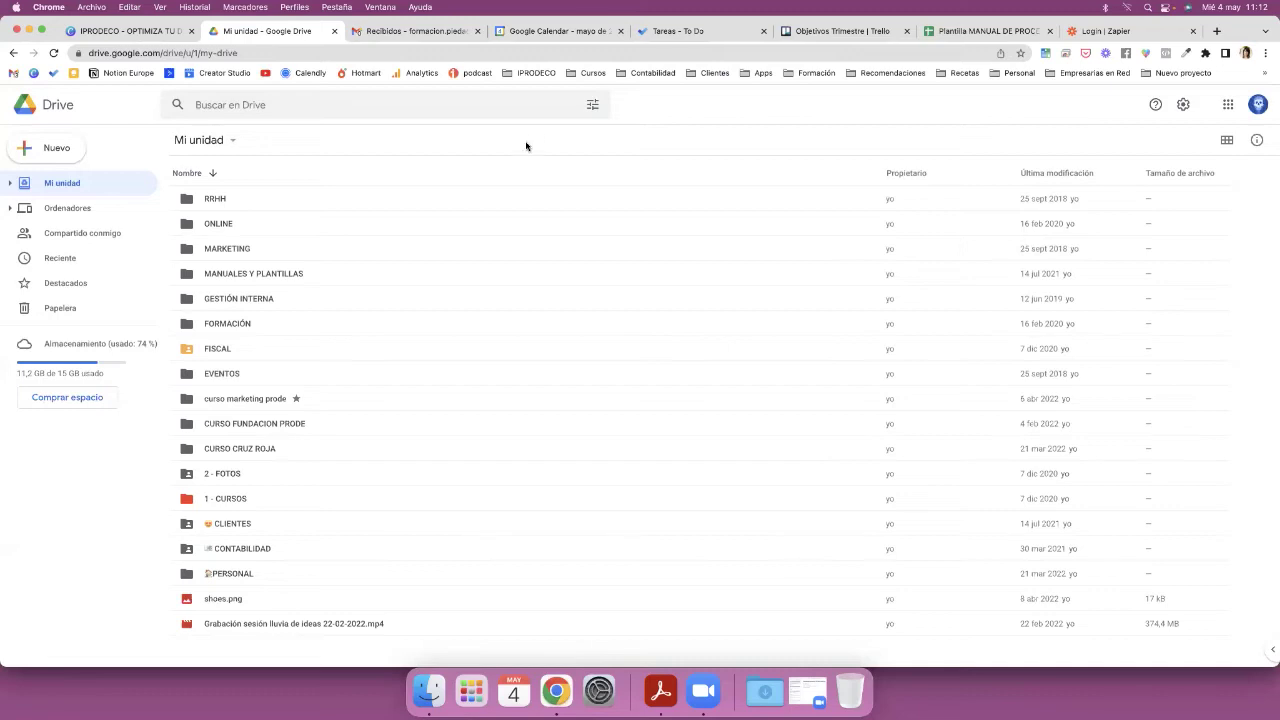
- Switch to Gmail, collapse the Enviados group, and look through the RECURSOS label and the full list of labels
click(409, 28)
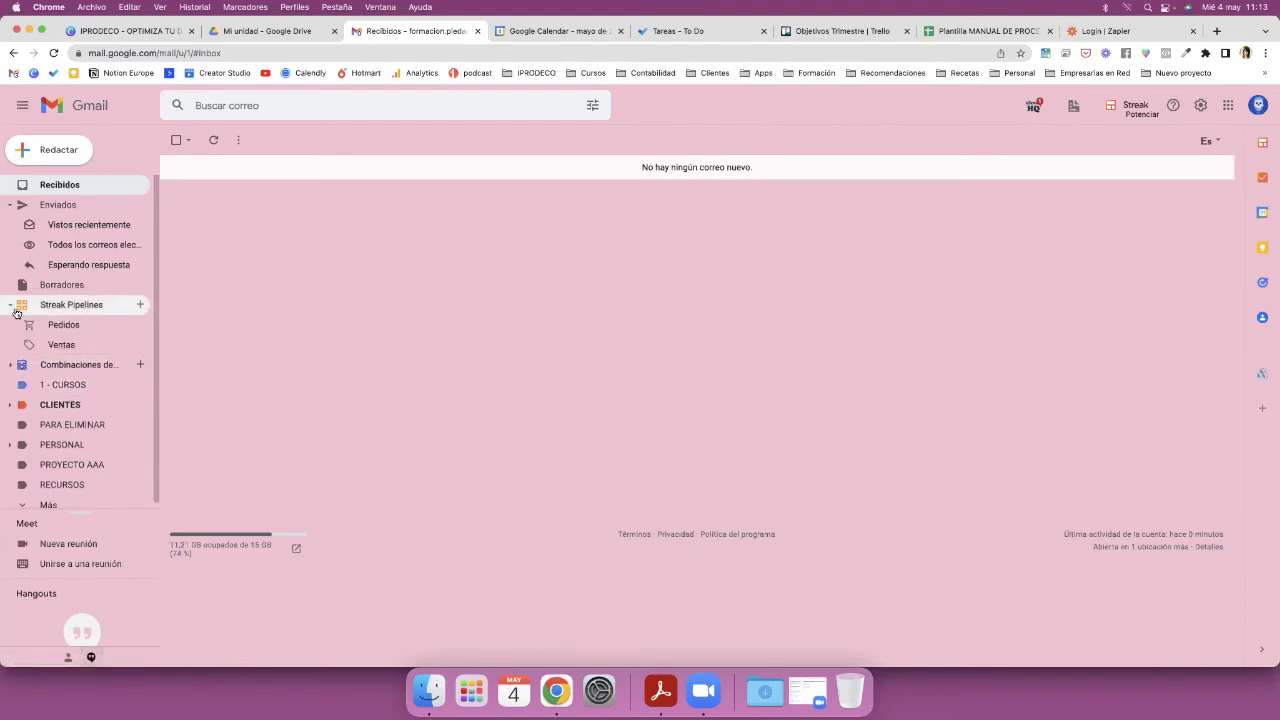
click(10, 207)
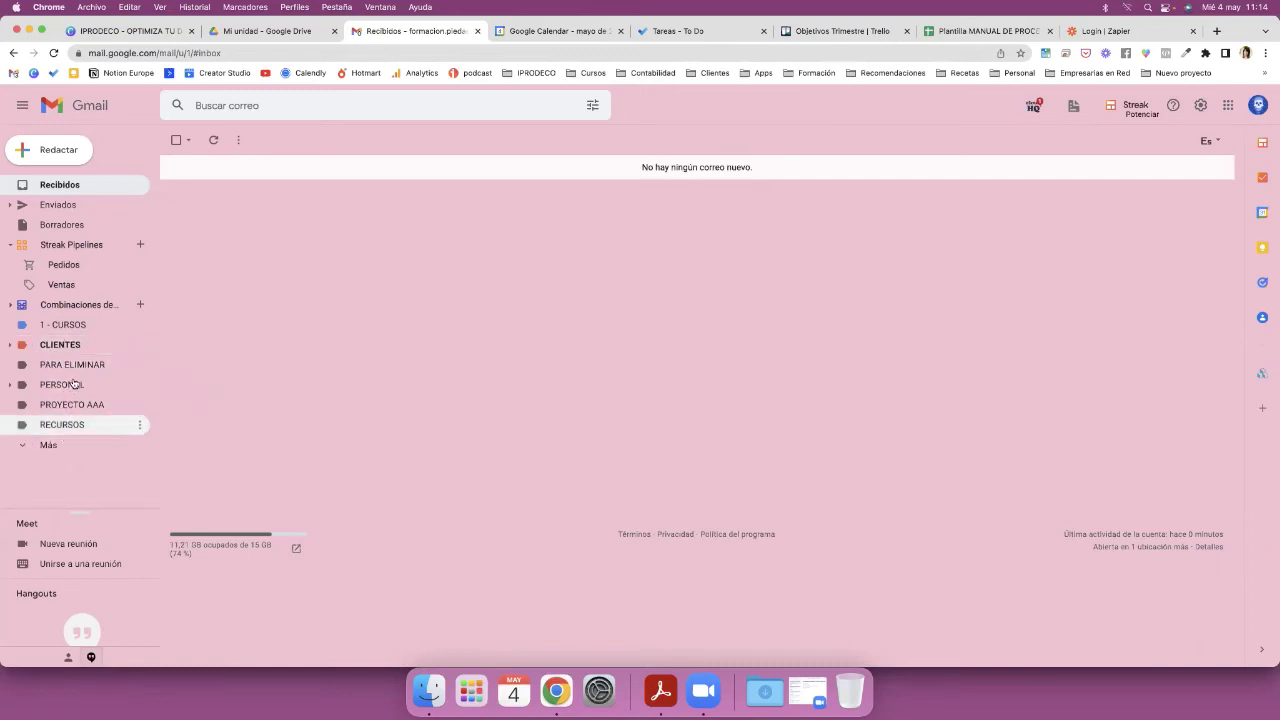
click(60, 424)
click(50, 444)
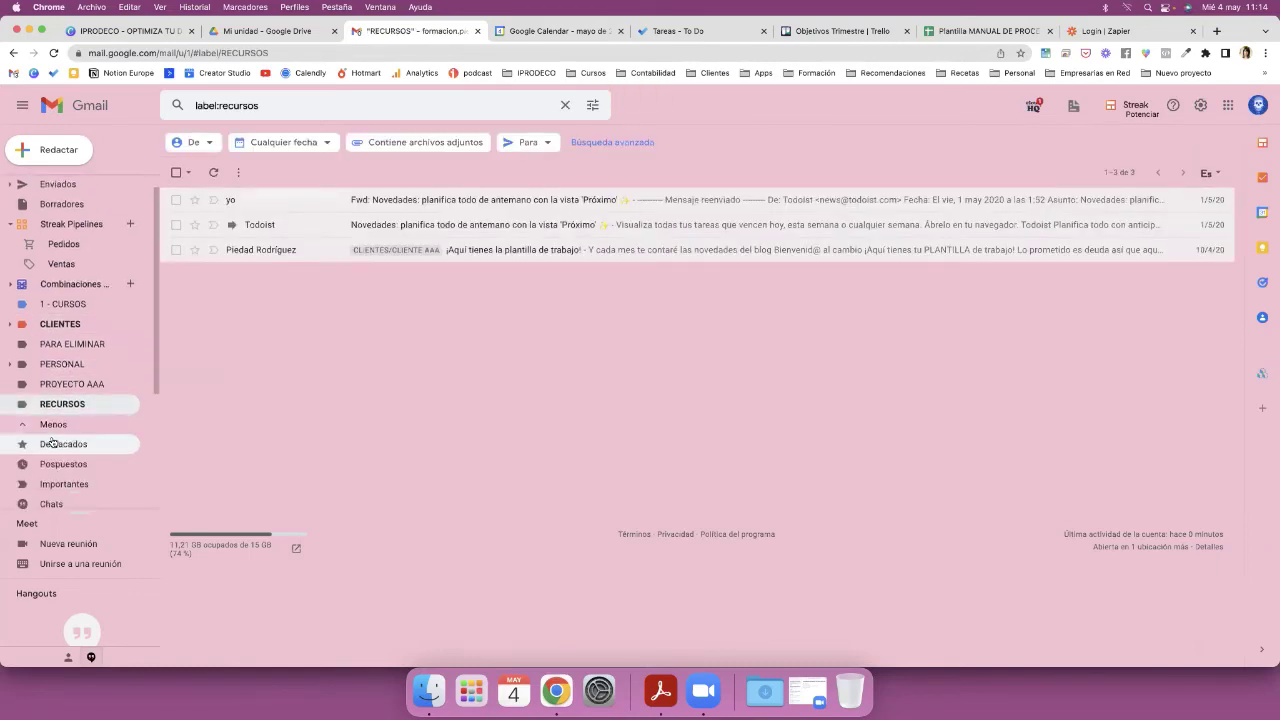
scroll(52, 442, down, 4)
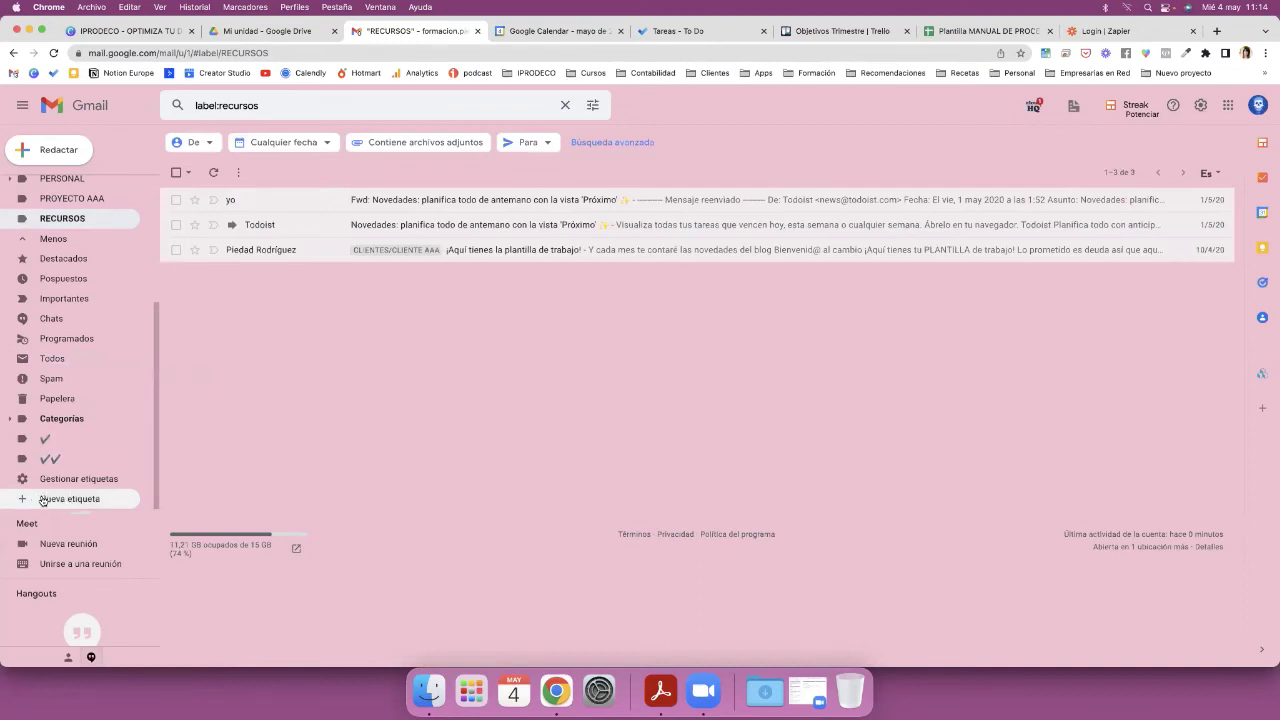
click(22, 244)
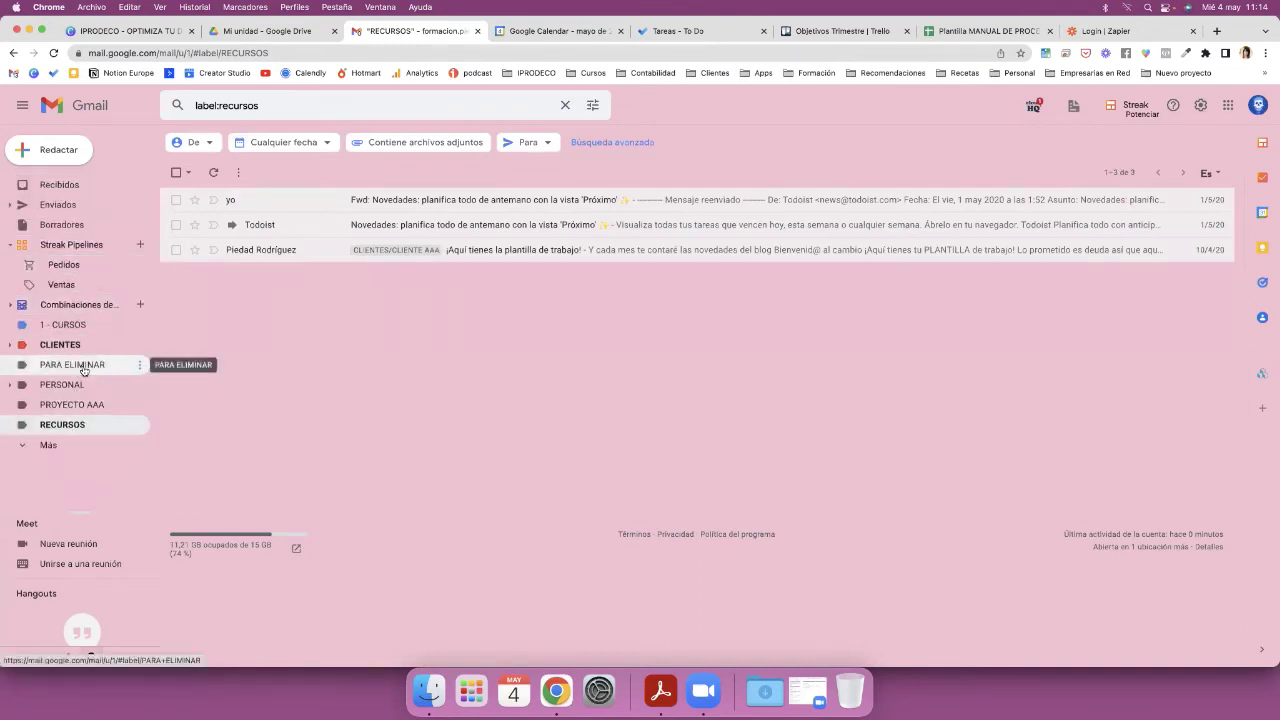
- Compare the Drive folder structure with the Gmail labels, finishing in the Gmail inbox
click(315, 31)
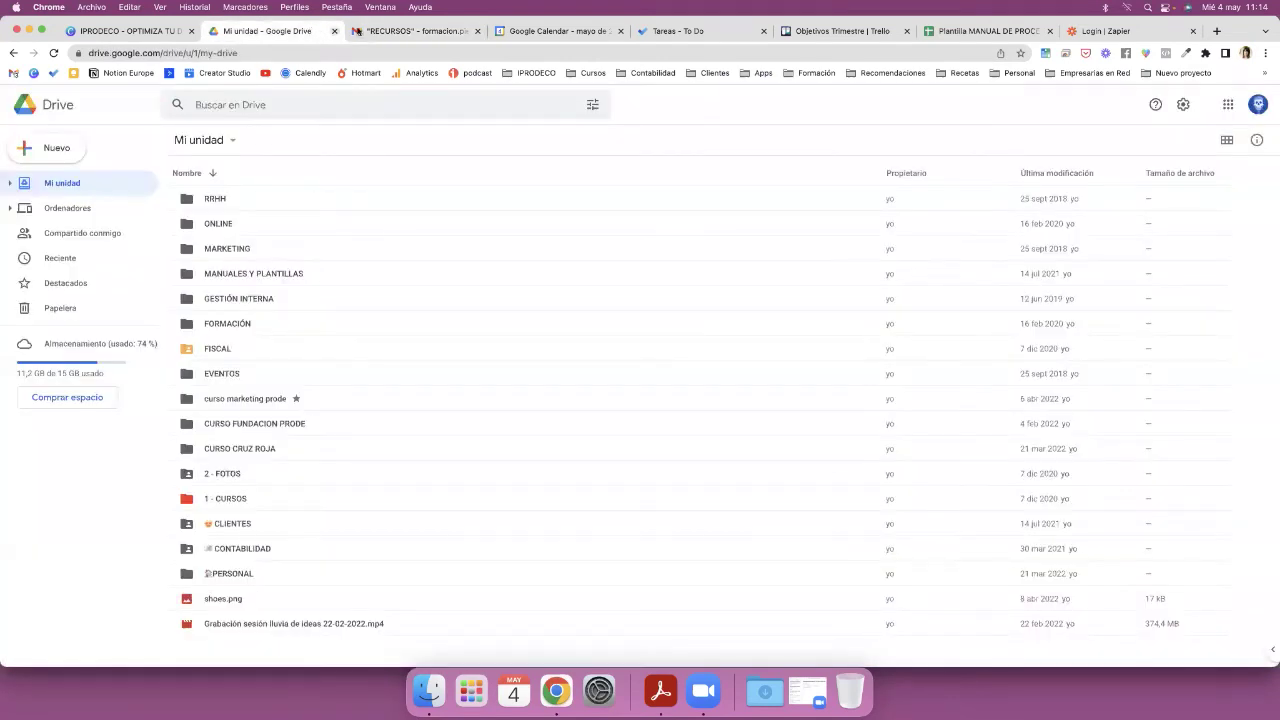
click(393, 33)
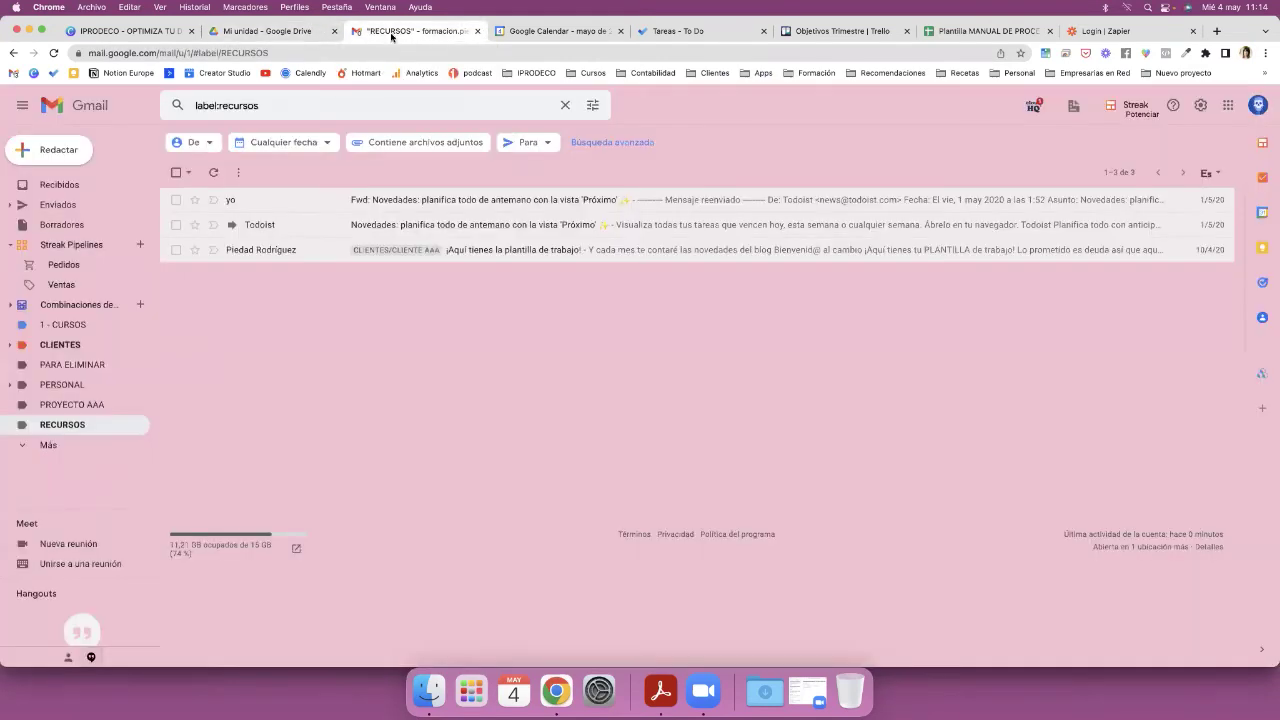
click(102, 188)
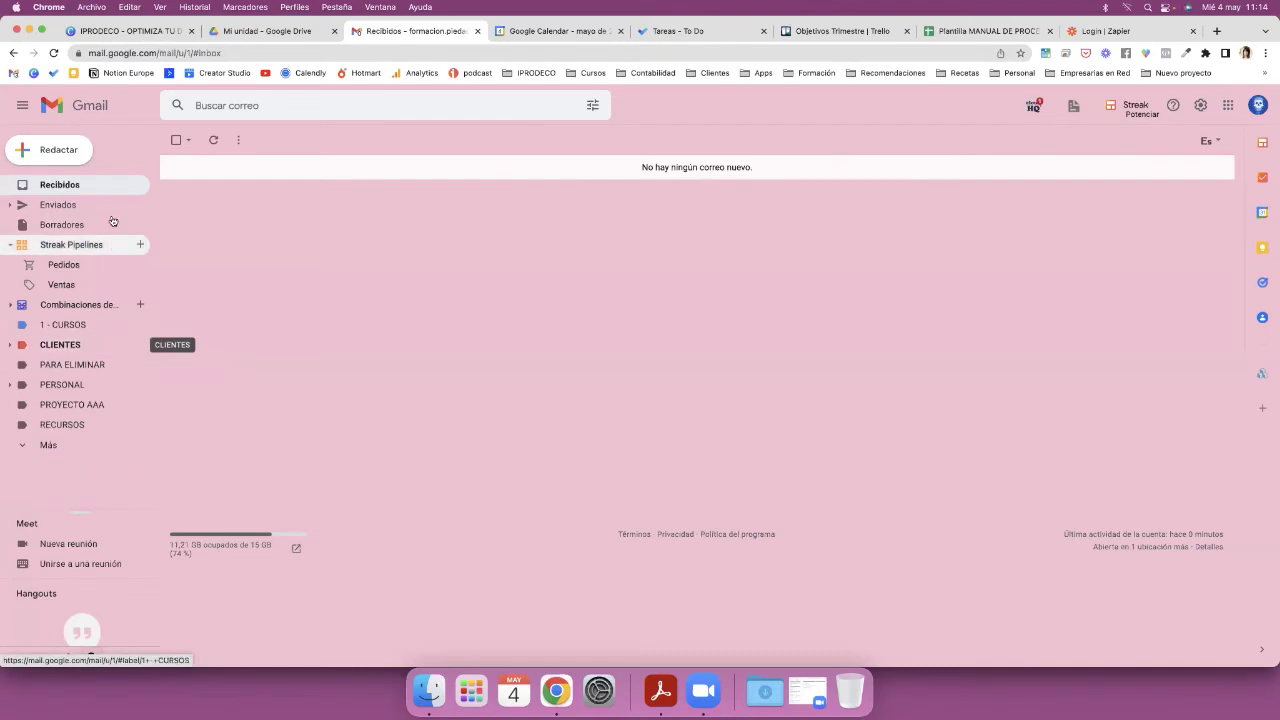
- Look at the messages filed under the 1 - CURSOS label and return to the inbox
click(82, 207)
click(70, 225)
click(72, 326)
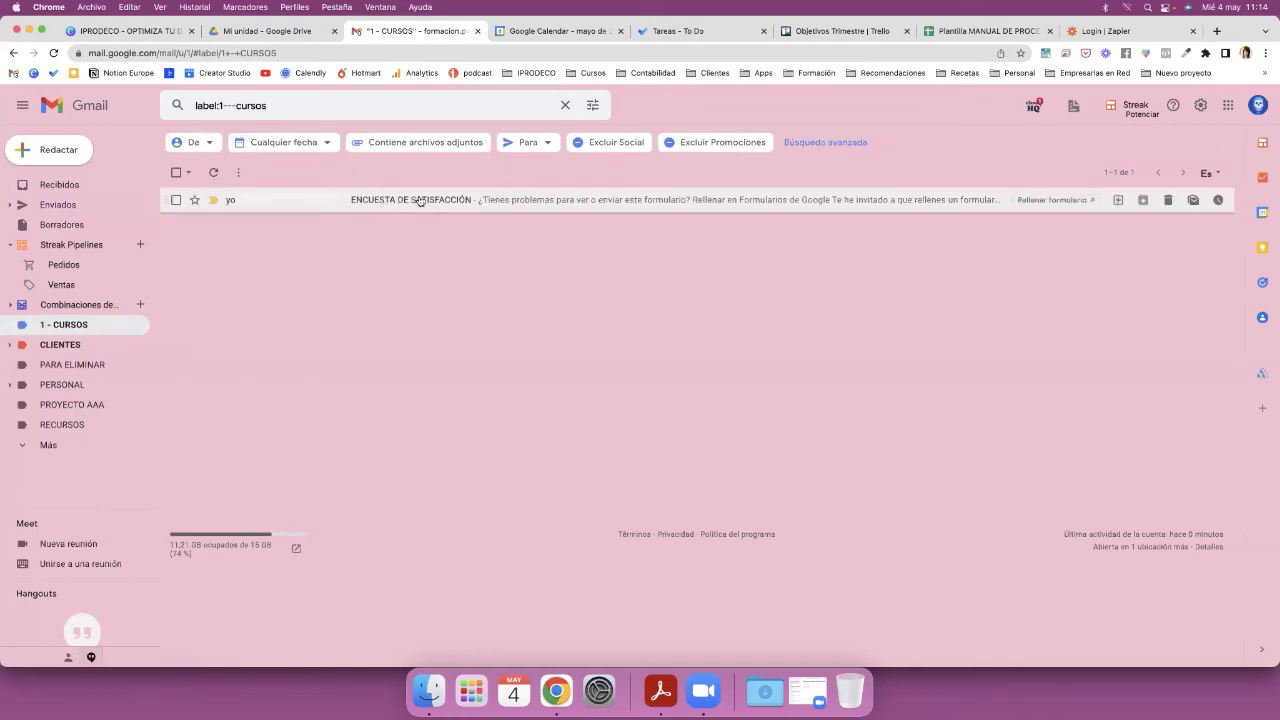
mouse_move(420, 200)
mouse_down()
mouse_move(171, 297)
mouse_move(70, 354)
mouse_move(277, 226)
mouse_move(406, 191)
mouse_move(420, 200)
mouse_up()
click(60, 185)
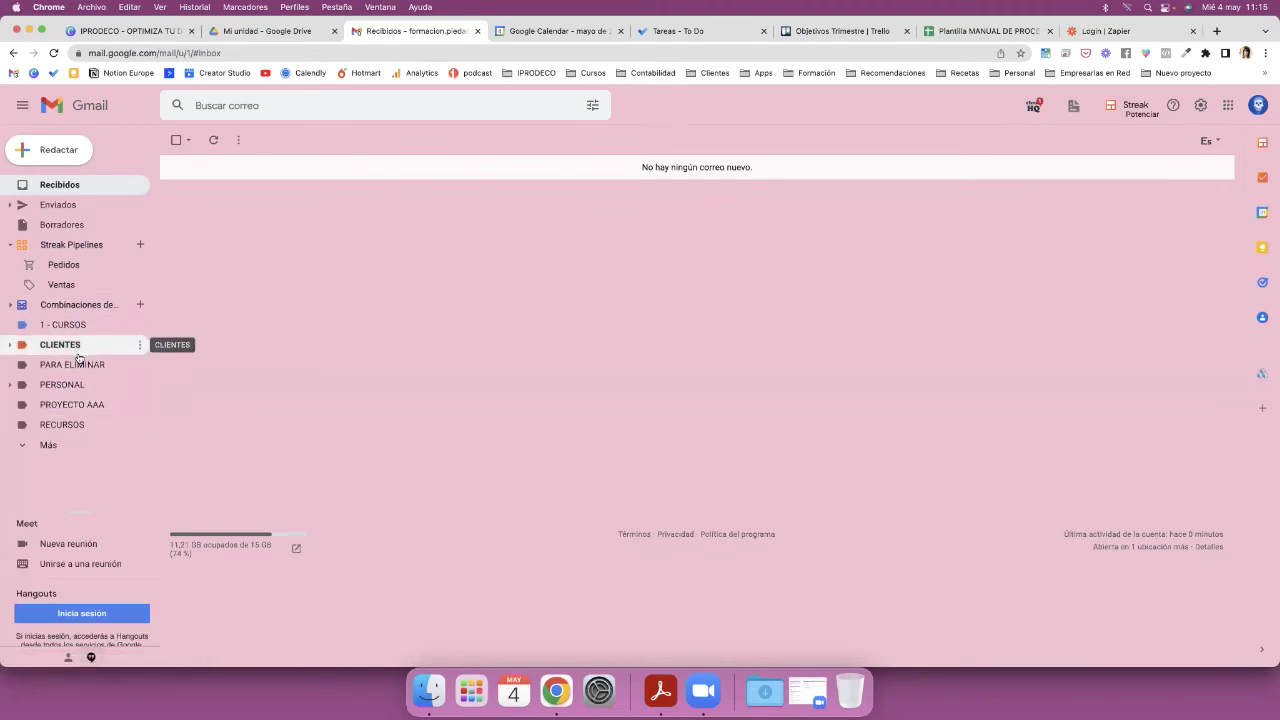
- Open the ENCUESTA DE SATISFACCIÓN message in 1 - CURSOS, view the labels it can be moved to, and return to the inbox
click(63, 324)
click(390, 203)
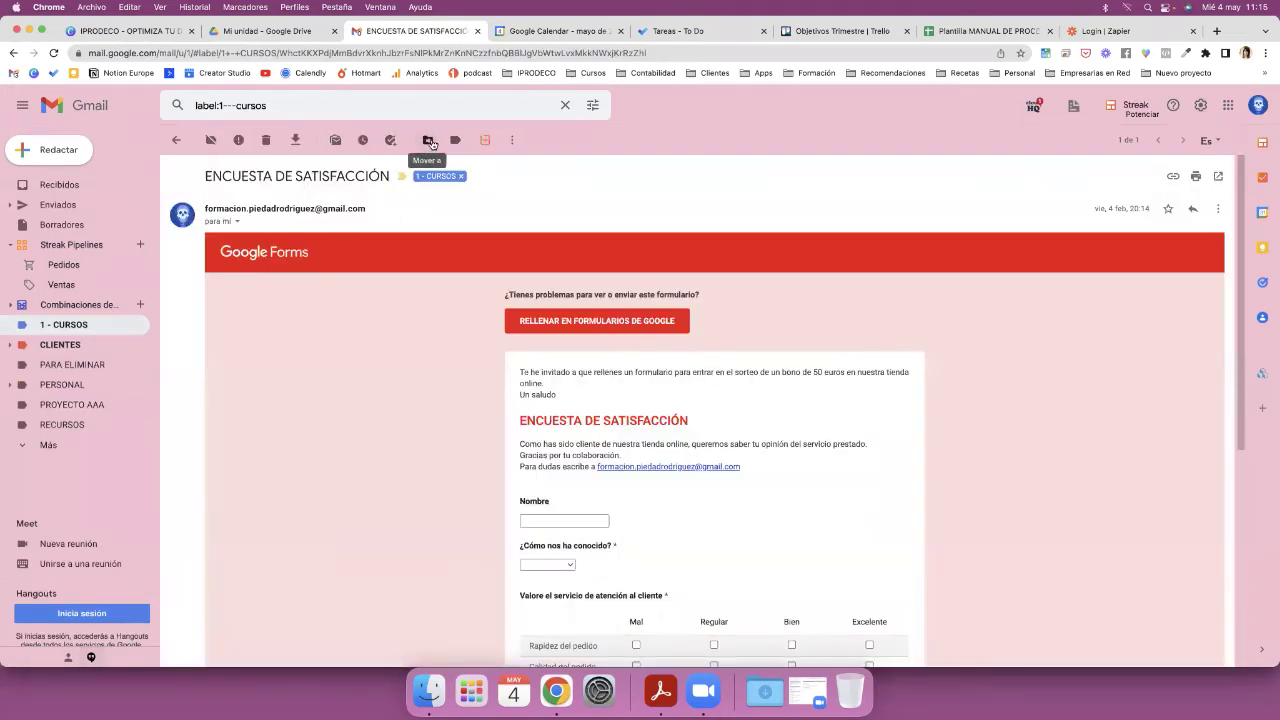
click(428, 141)
scroll(510, 305, down, 3)
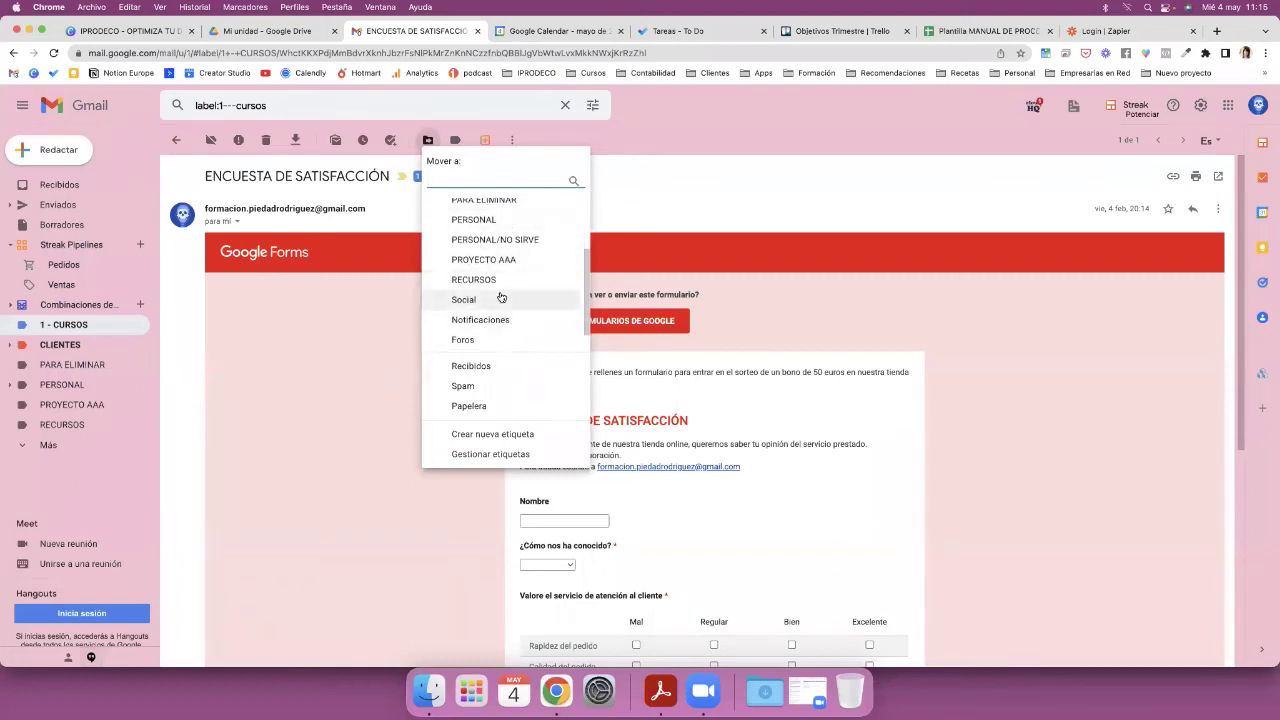
click(80, 185)
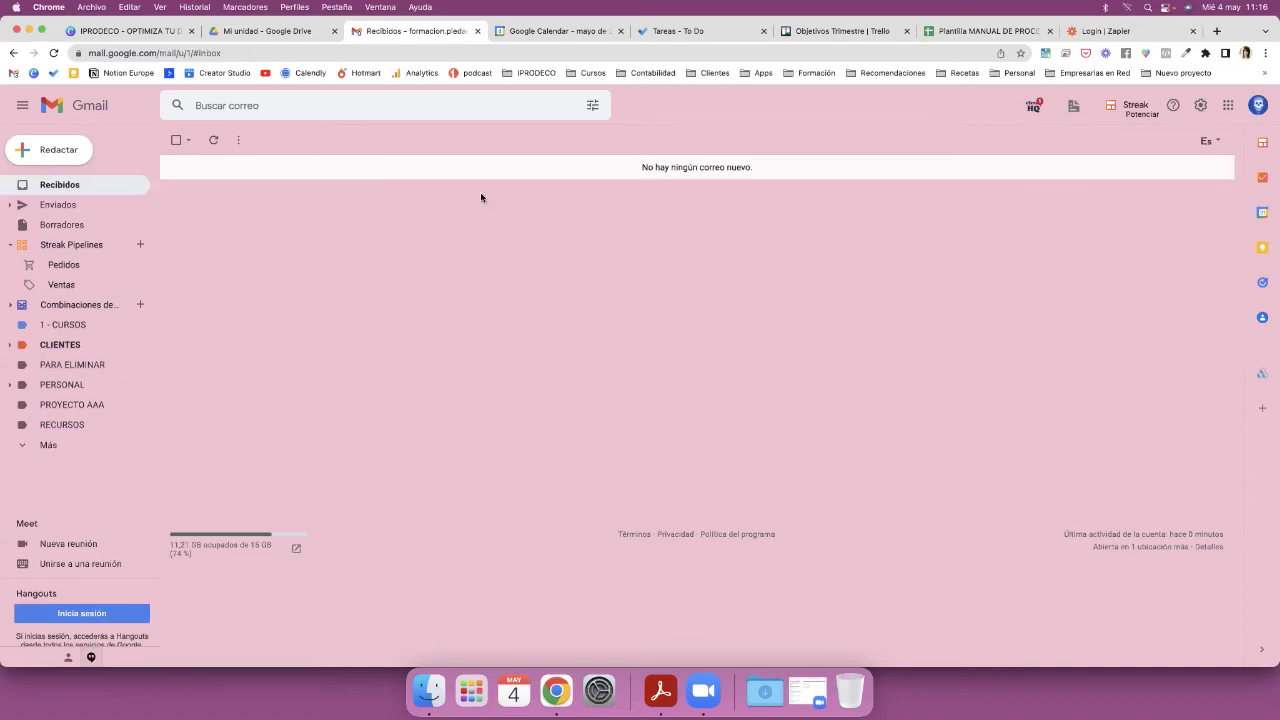
- Open the PARA ELIMINAR label and select all of its messages
click(72, 365)
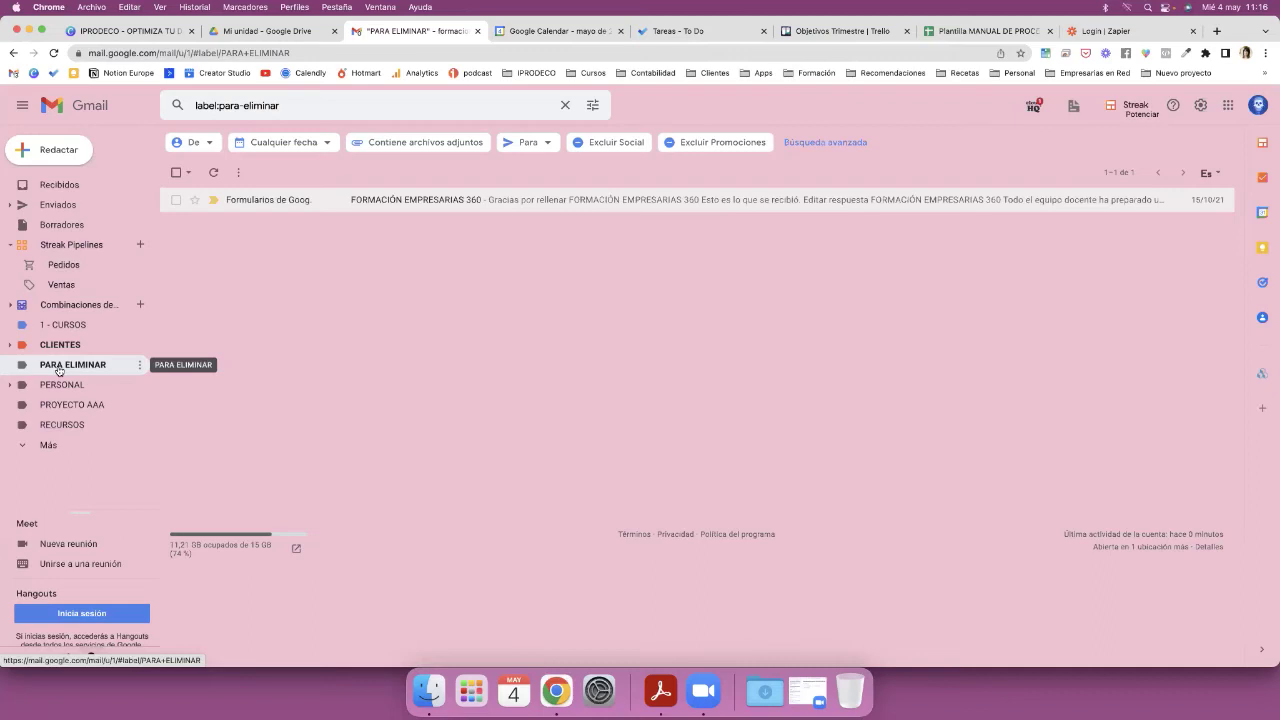
click(72, 371)
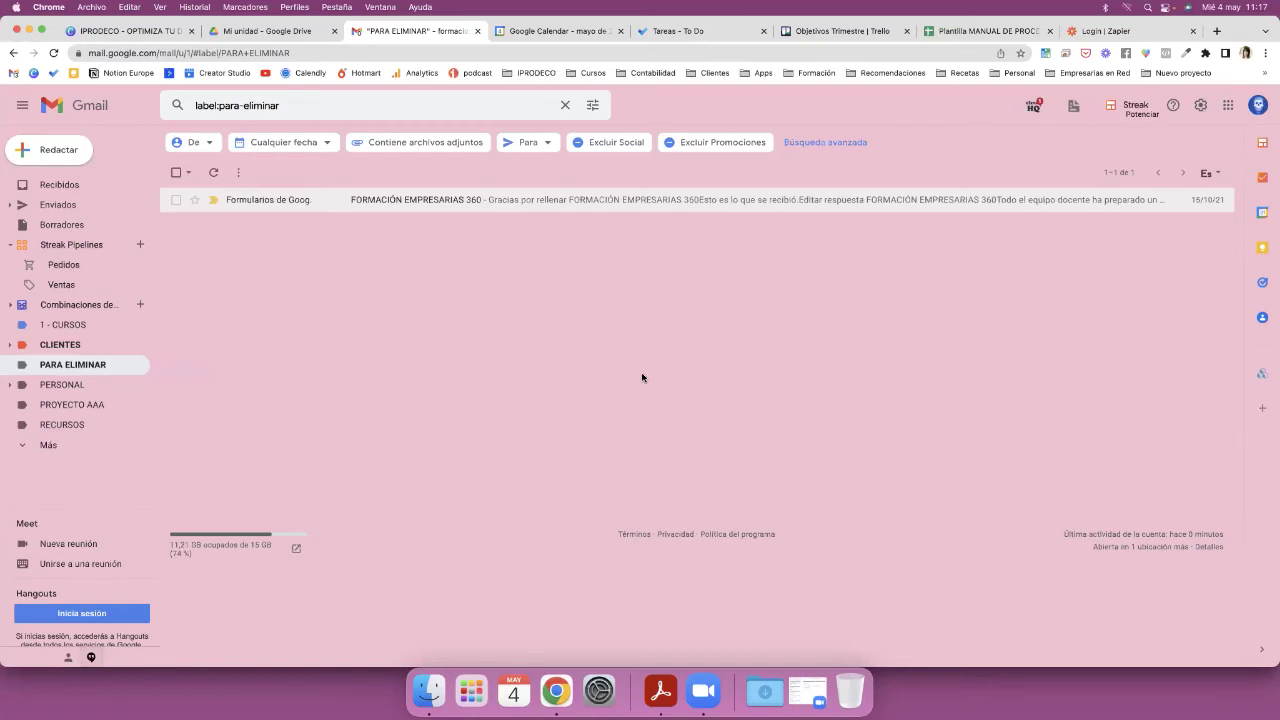
click(176, 172)
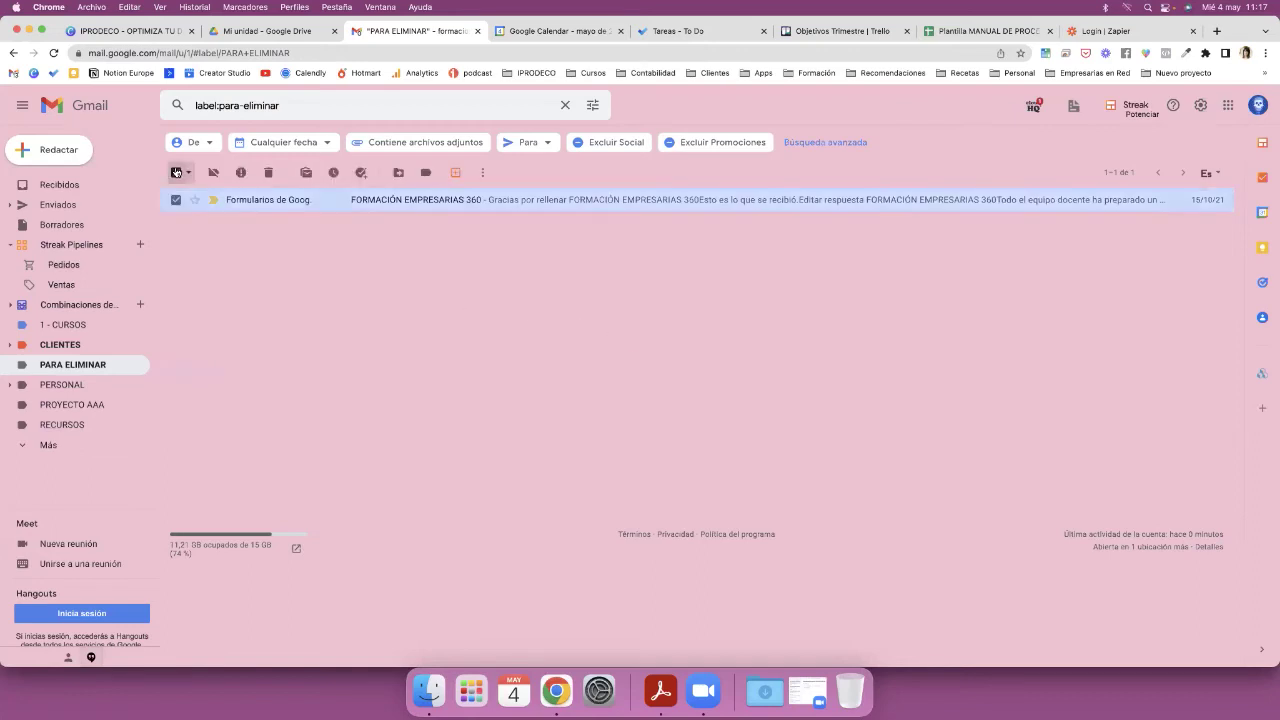
- Browse the PERSONAL and PROYECTO AAA labels, and select all messages under RECURSOS
click(80, 386)
click(80, 405)
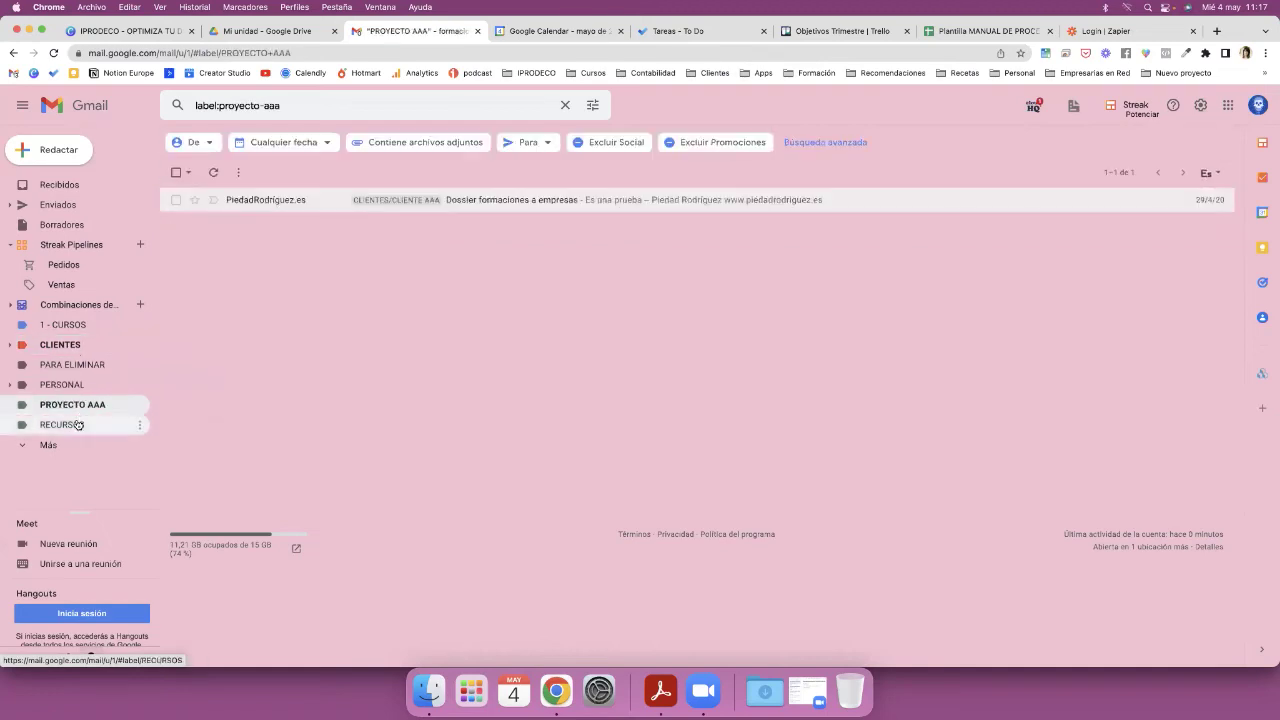
click(77, 425)
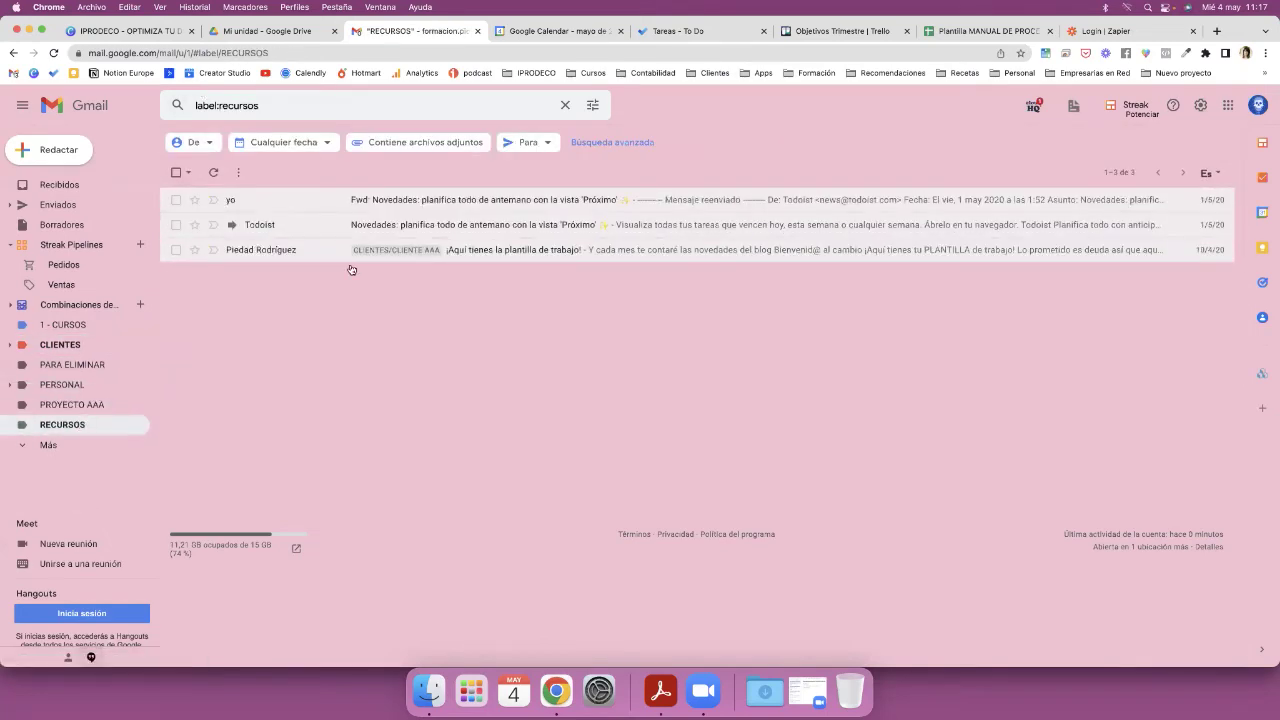
click(176, 172)
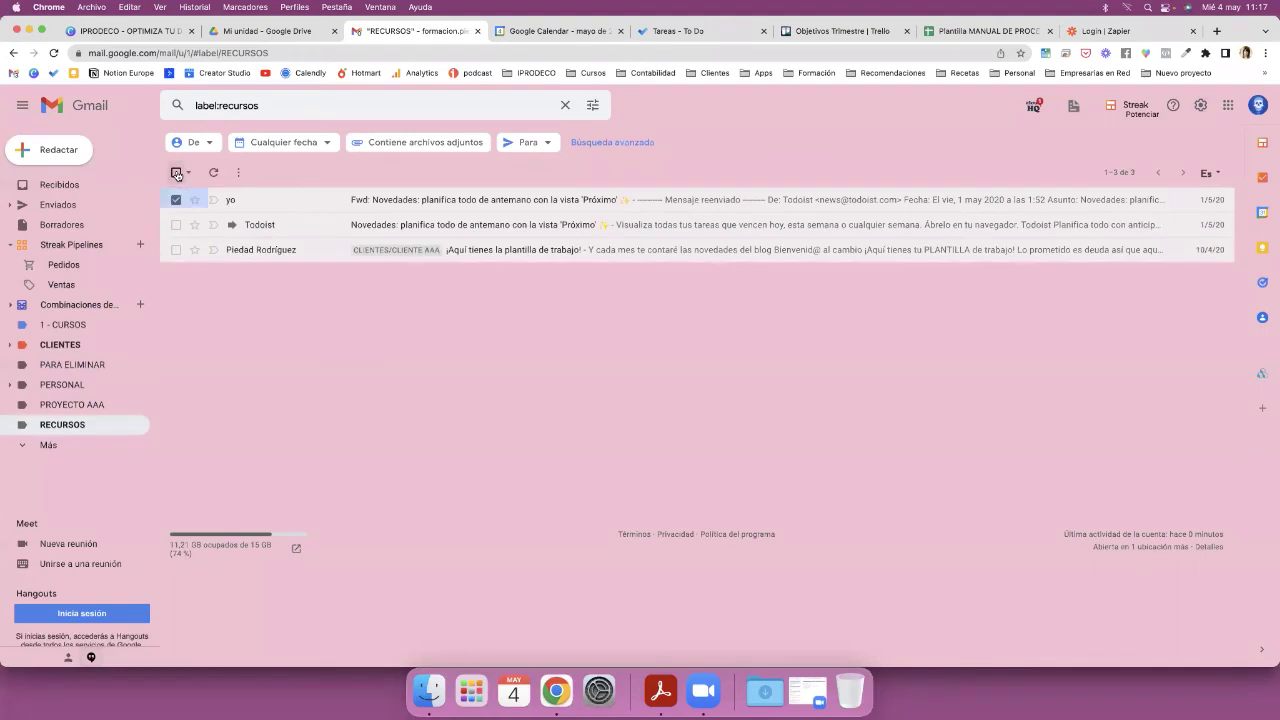
click(176, 173)
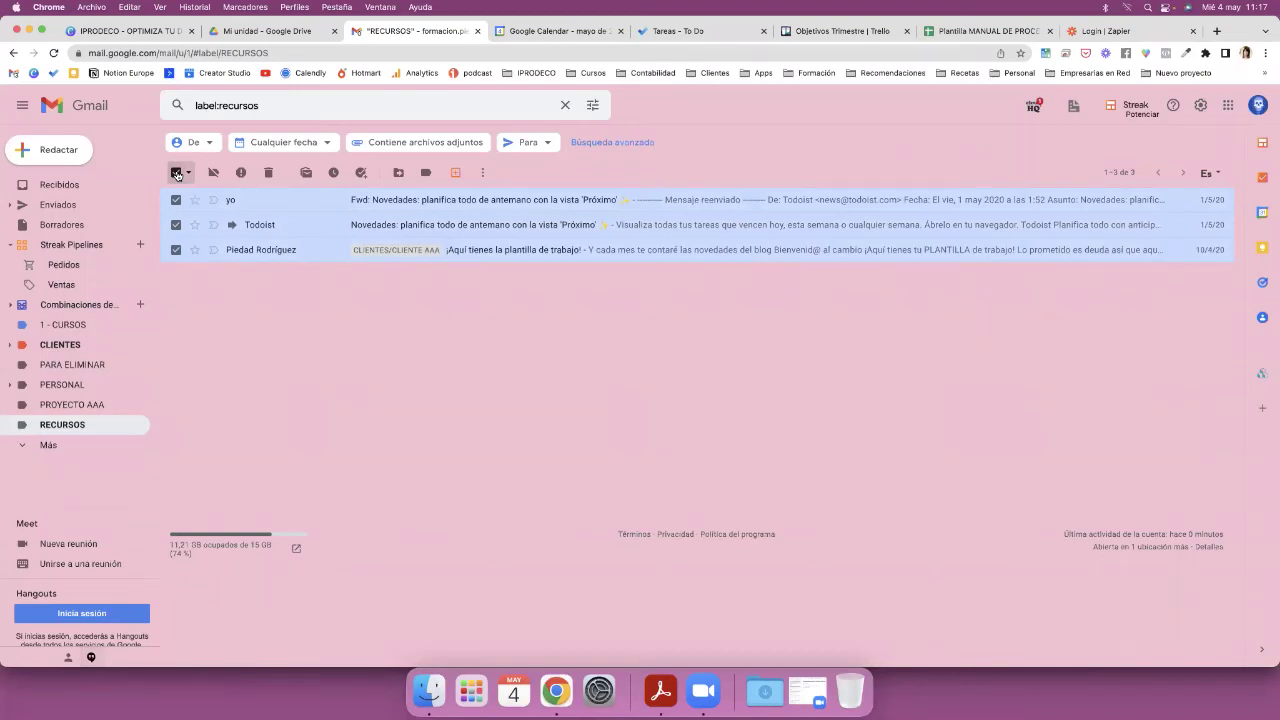
- Go to the inbox, view the PARA ELIMINAR label again, and return to the inbox
click(60, 185)
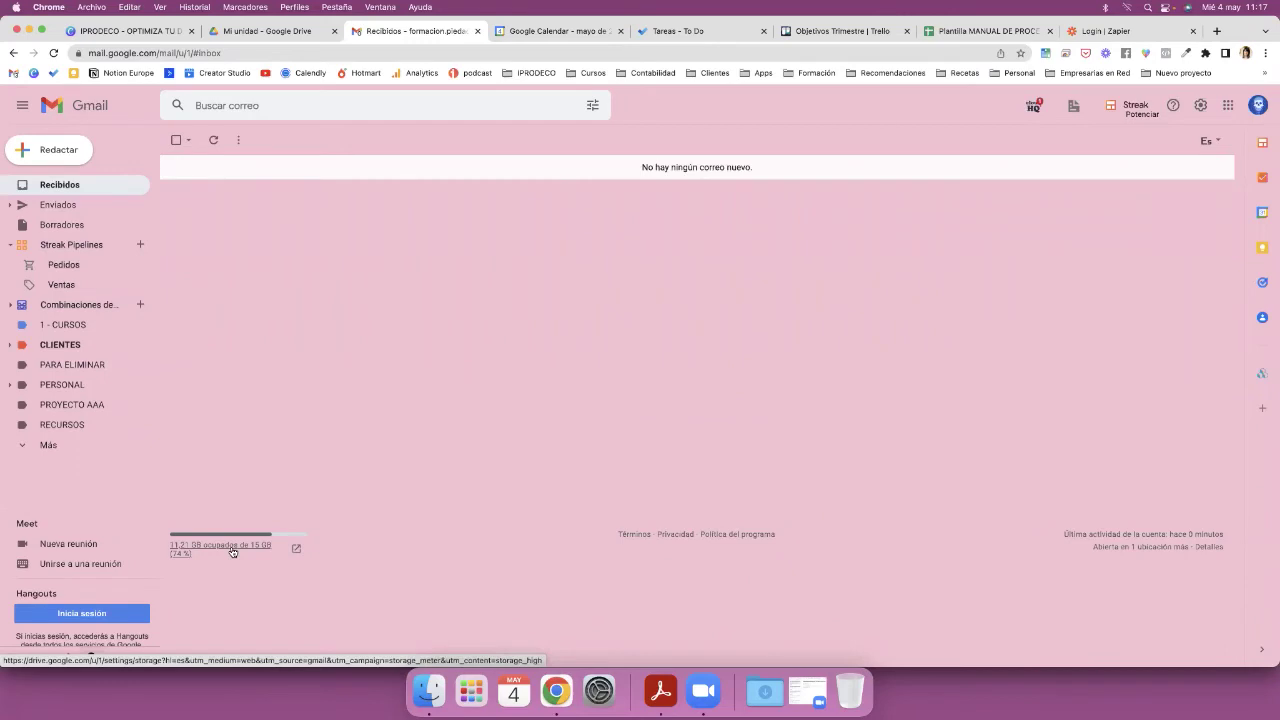
click(82, 366)
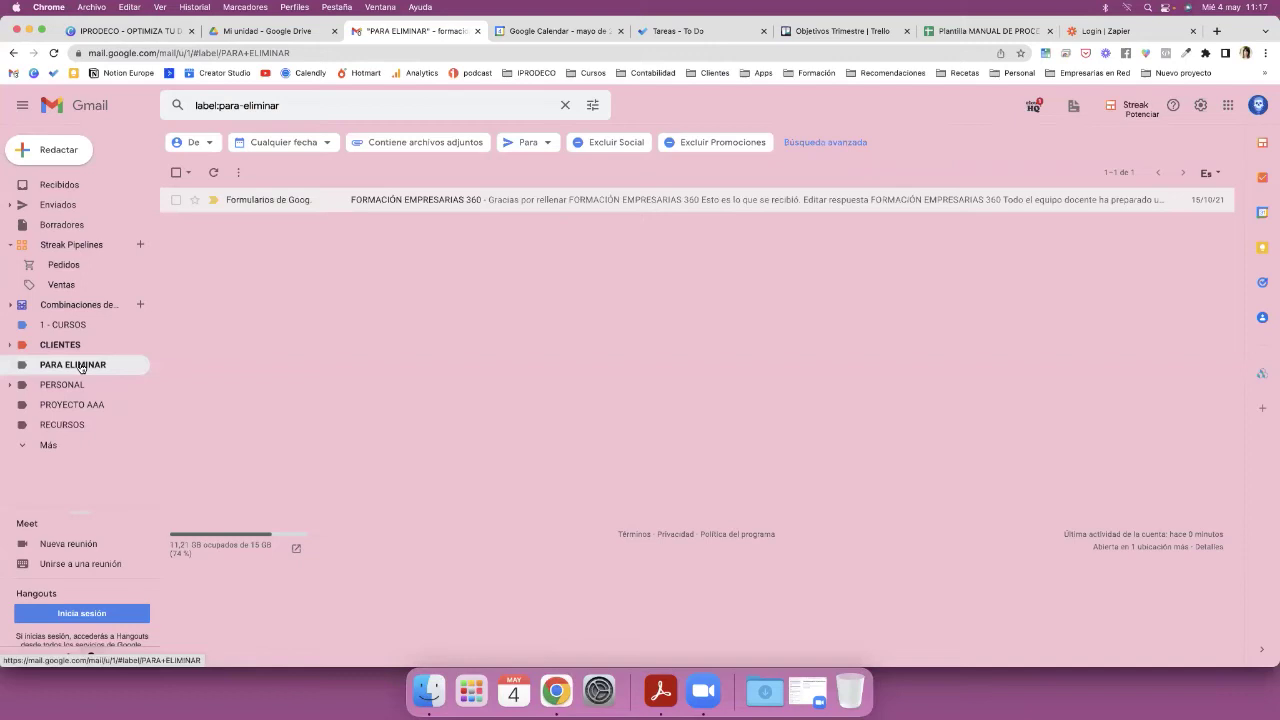
click(98, 187)
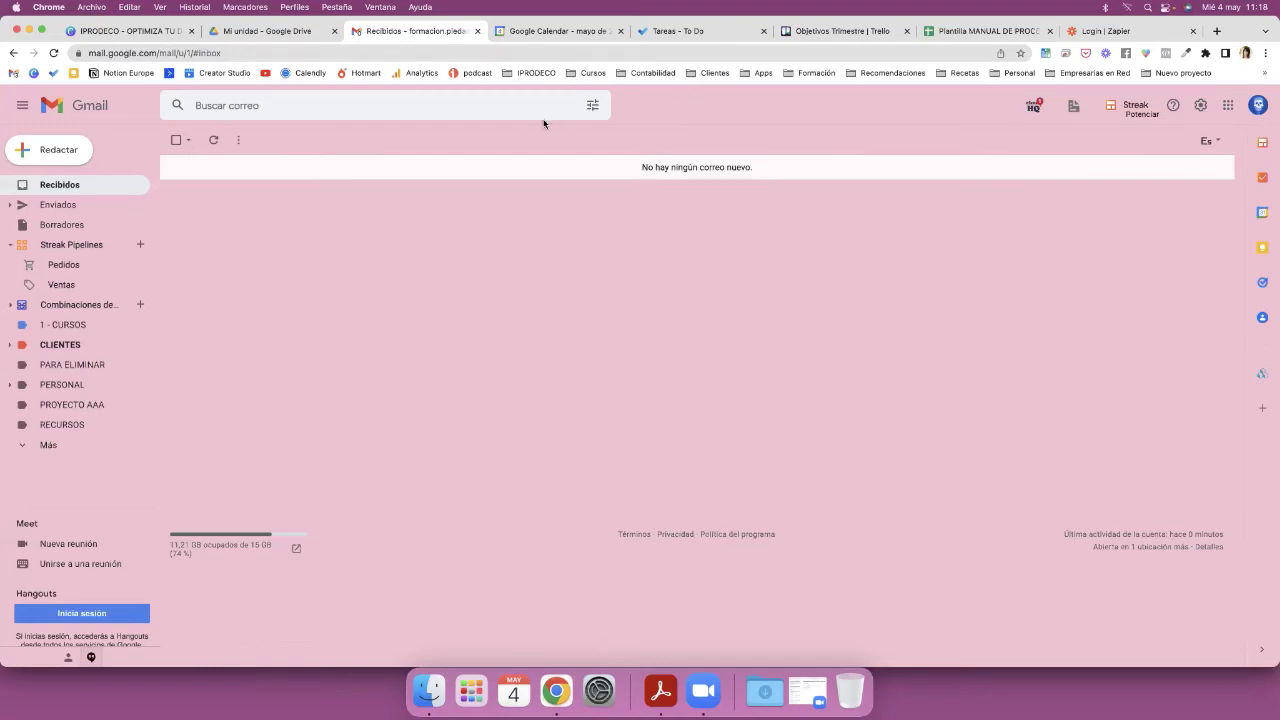
- Open the complete Gmail settings from the inbox
click(1200, 105)
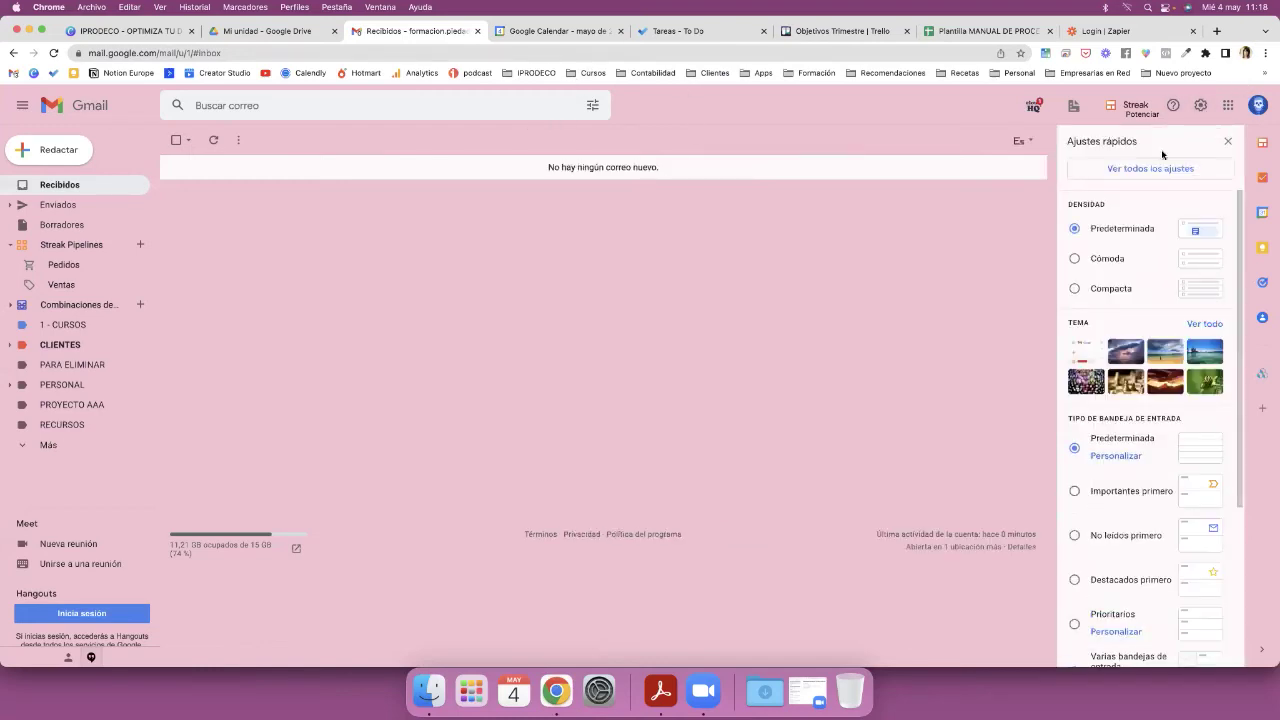
click(1164, 170)
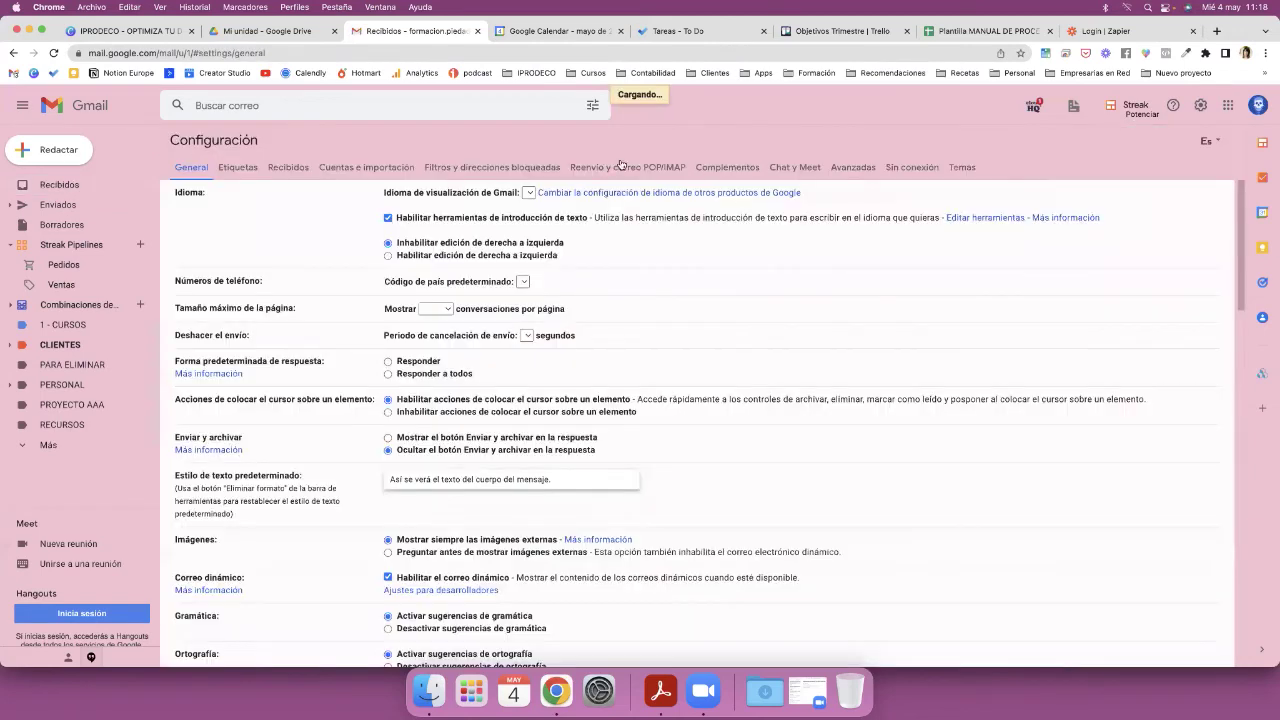
- Review the filters and blocked addresses in the Gmail settings, and open the CLIENTE AAA label under CLIENTES
click(437, 168)
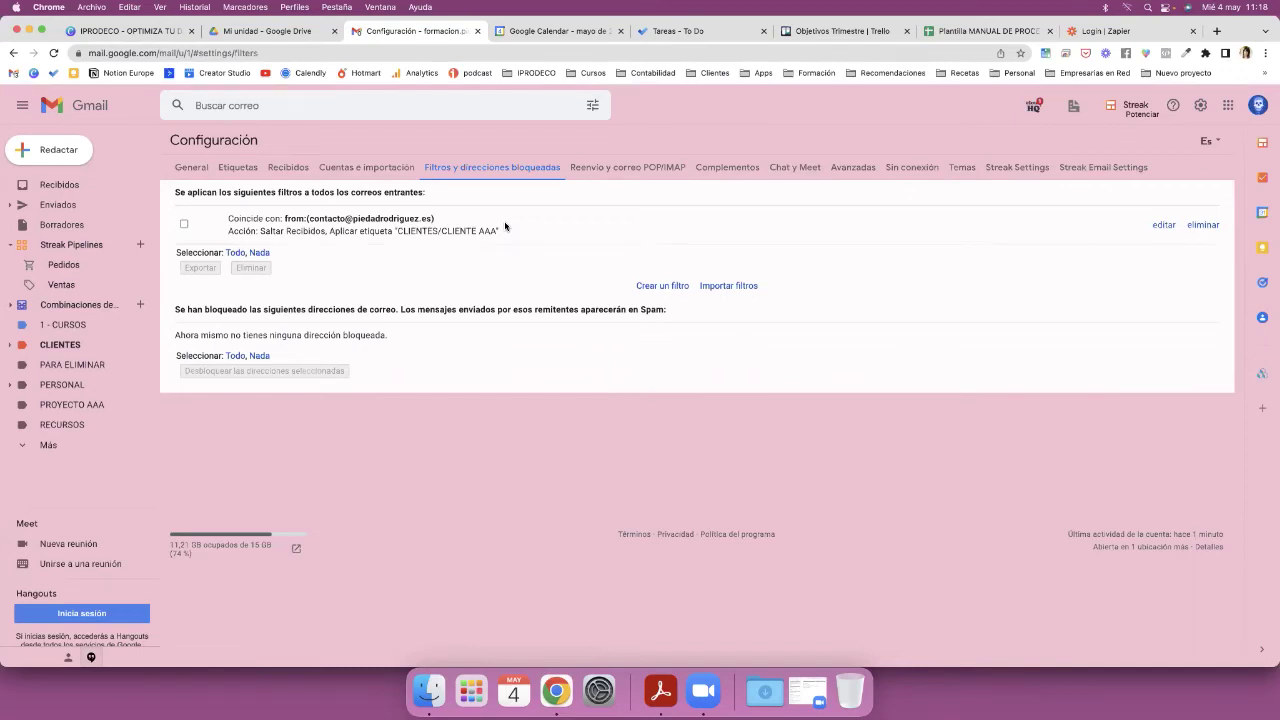
click(10, 344)
click(72, 365)
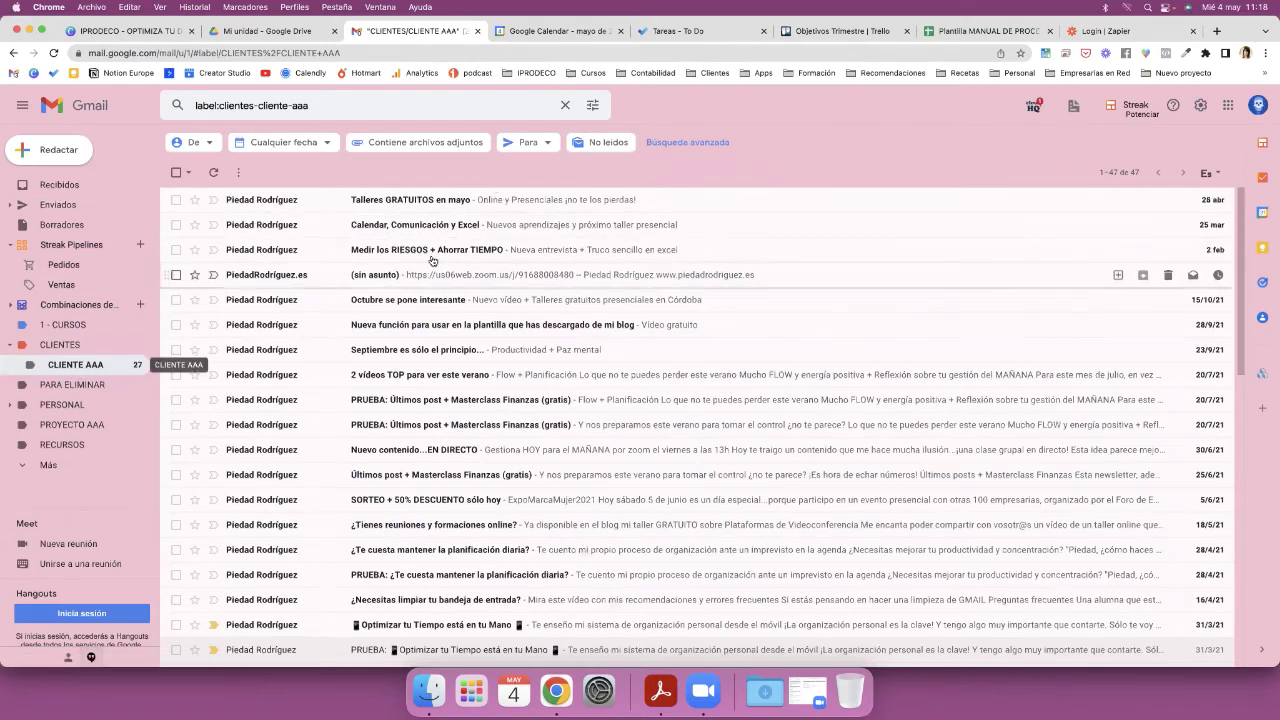
- Read the messages "Talleres GRATUITOS en mayo" and "Calendar, Comunicación y Excel", and return to the inbox
click(460, 212)
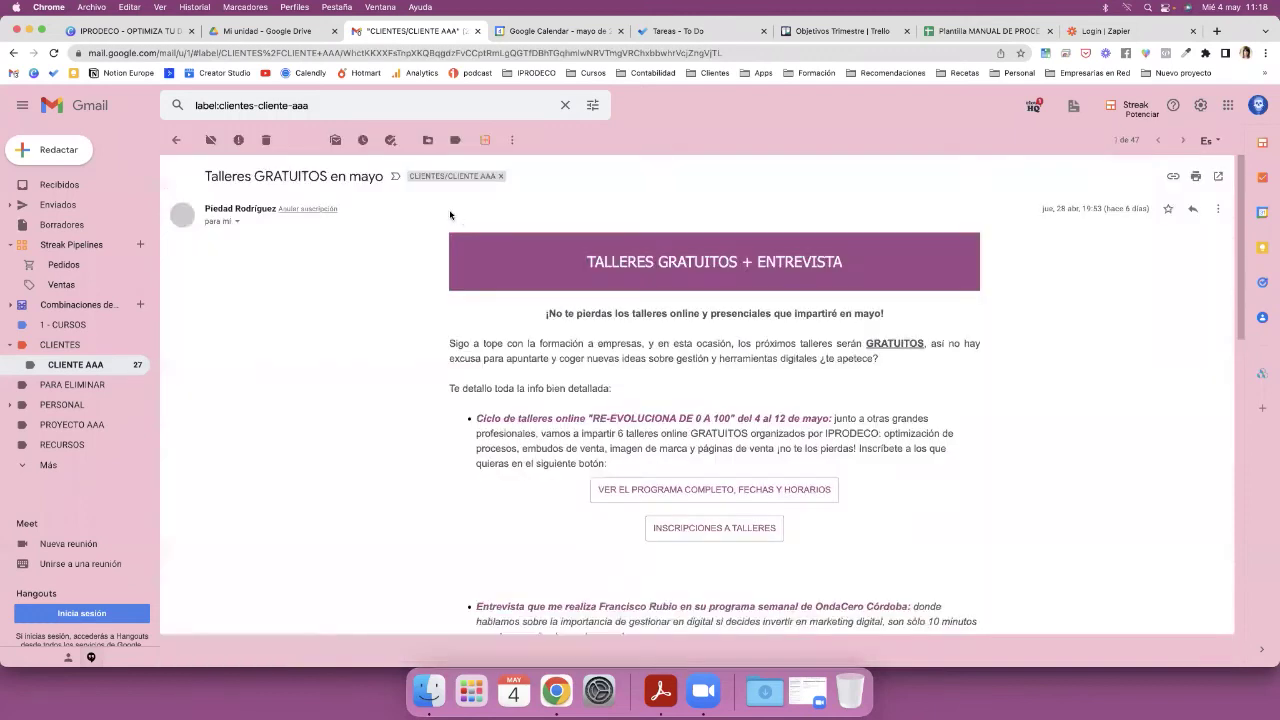
click(176, 140)
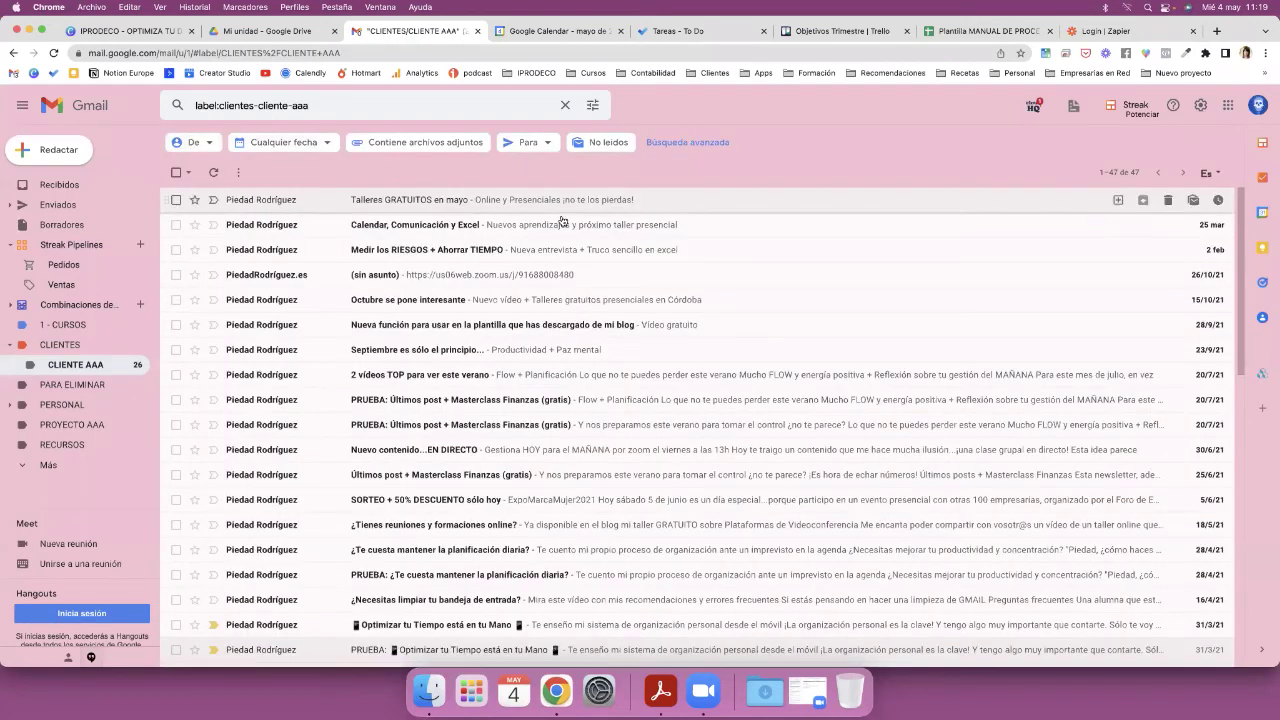
click(510, 221)
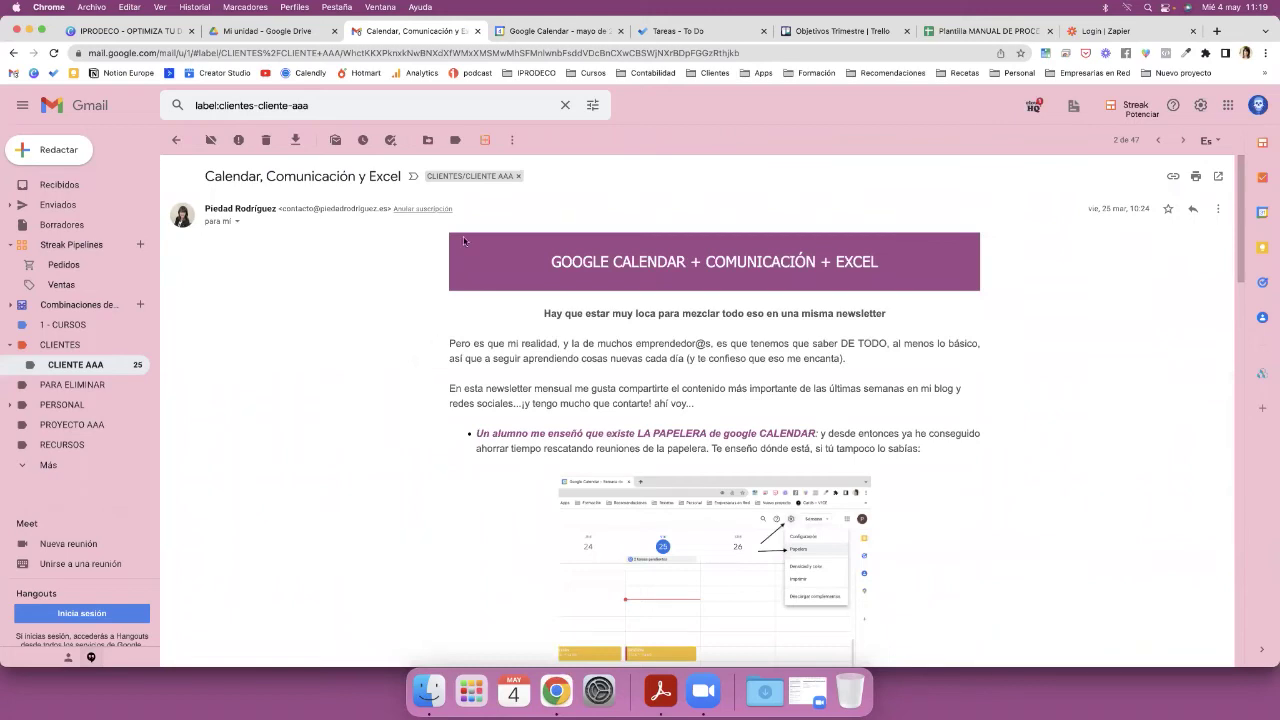
click(98, 184)
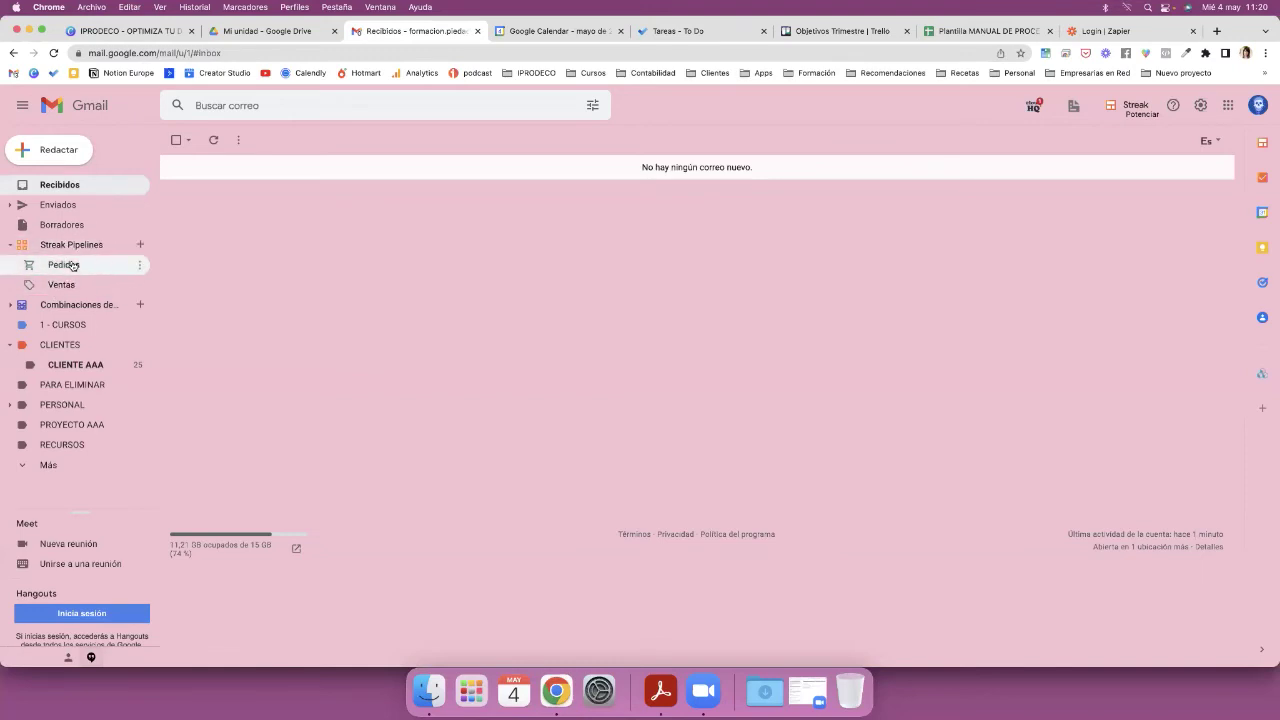
- Switch to Google Calendar, and hide and show again the owner's personal calendar
click(545, 36)
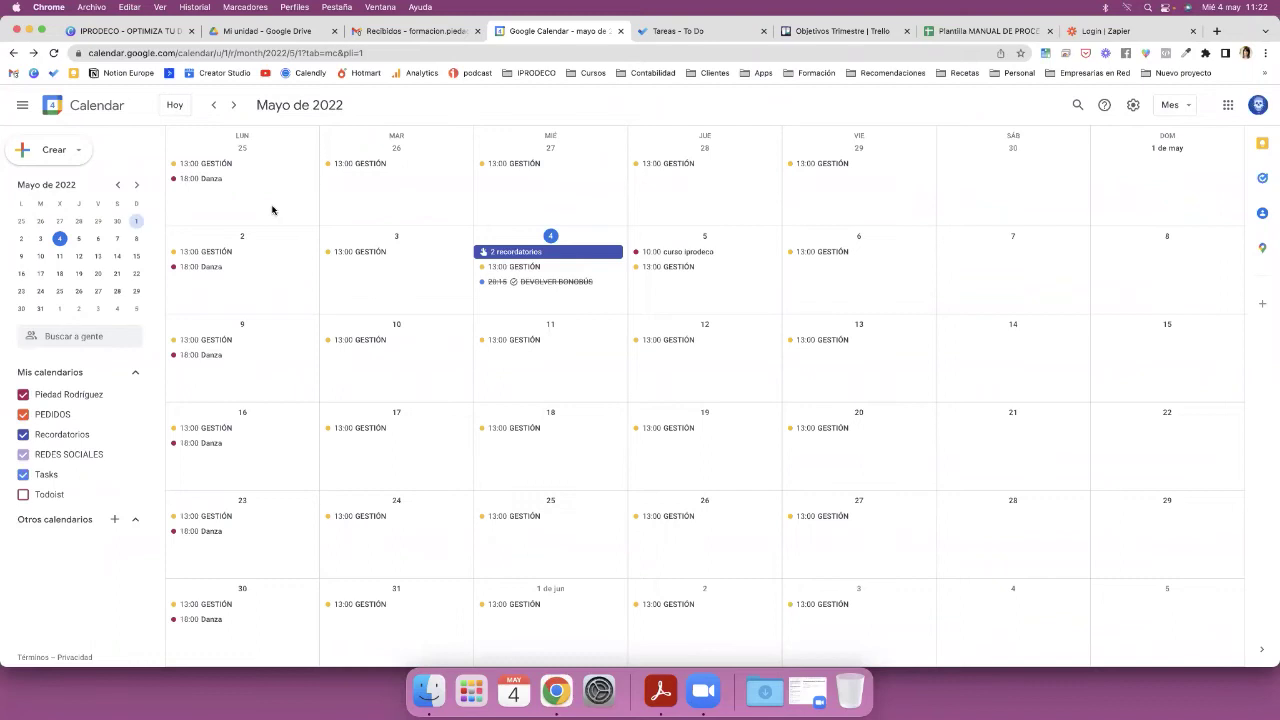
click(69, 396)
click(69, 396)
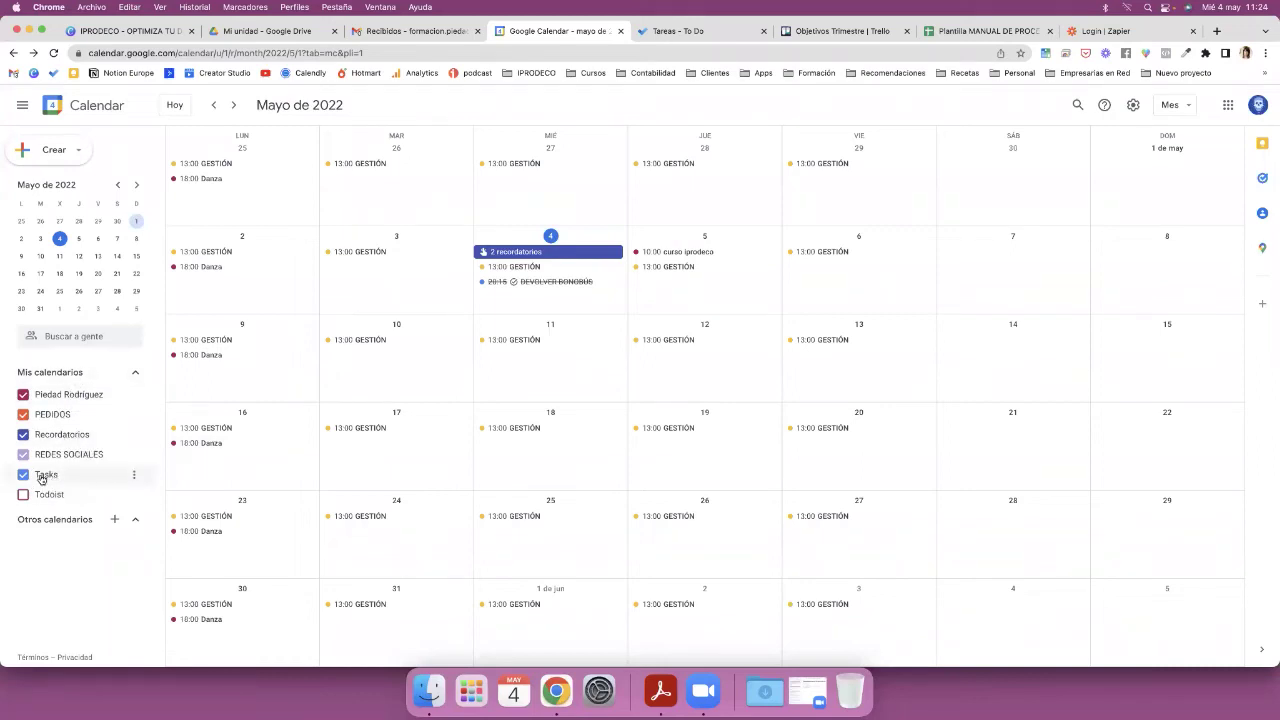
click(45, 155)
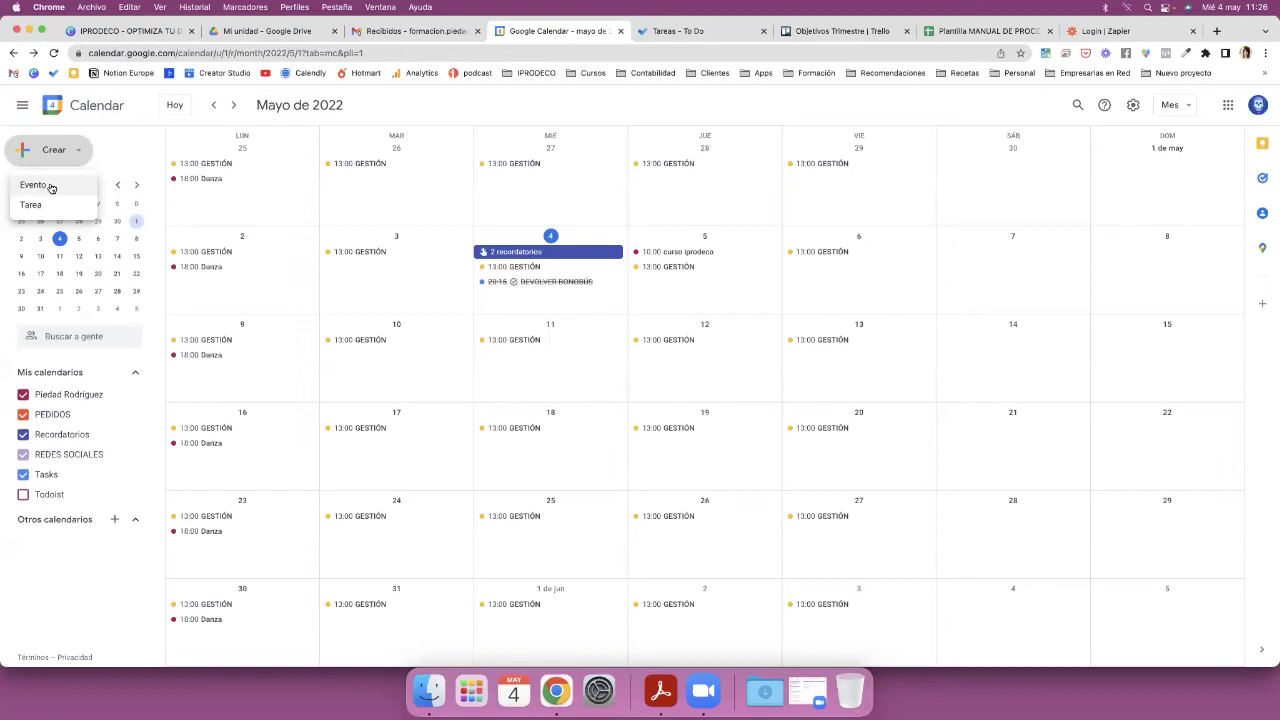
click(38, 205)
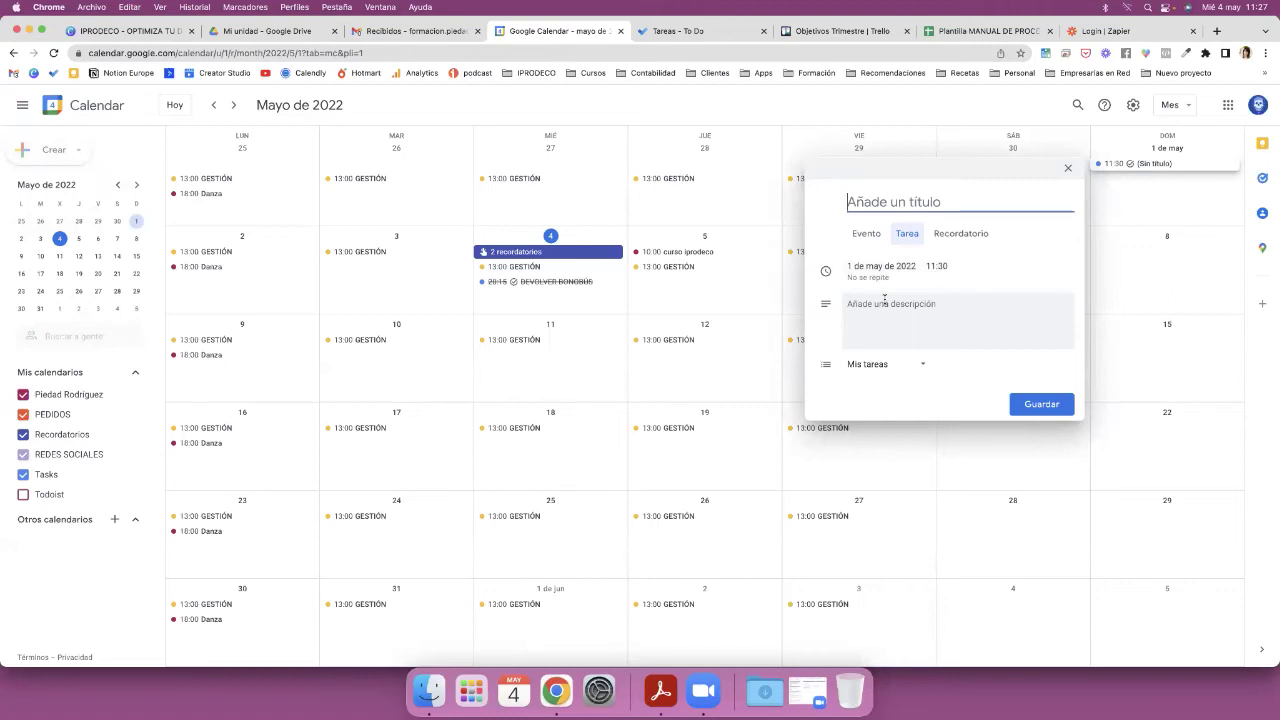
click(1068, 168)
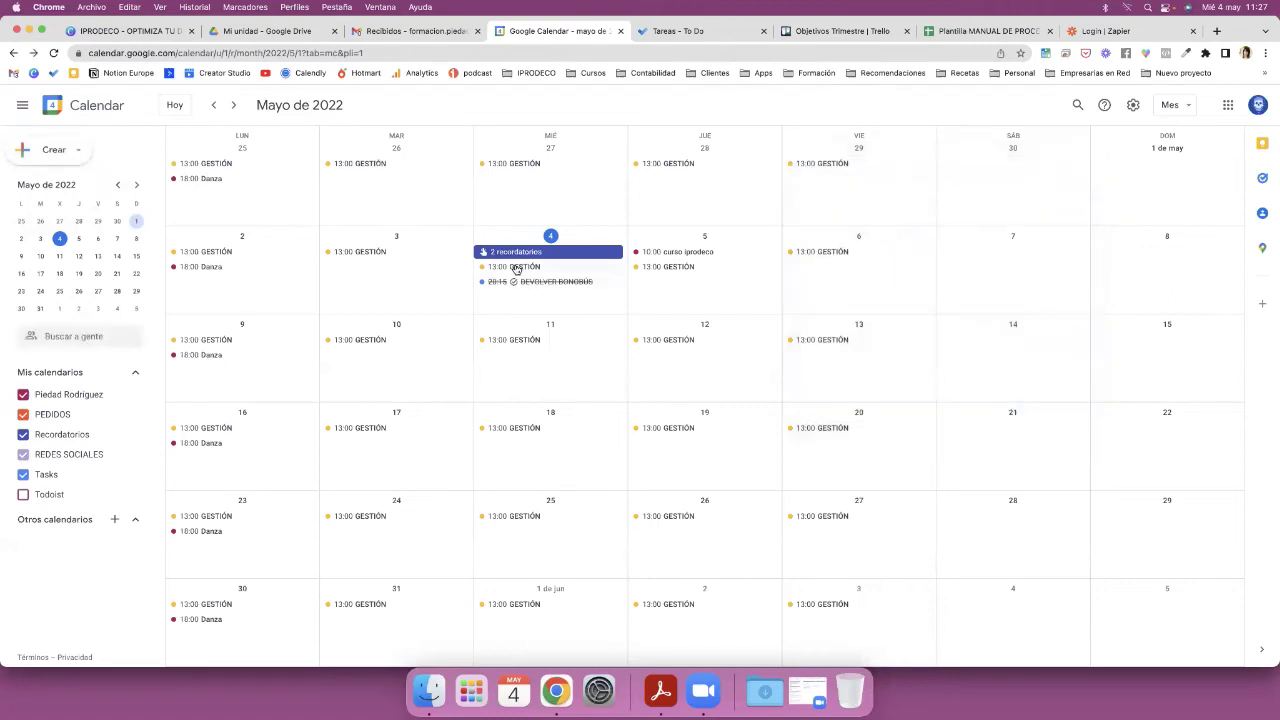
- View the GESTIÓN event on 4 May, mark the DEVOLVER BONOBÚS task as not completed and move it to Monday 9 May
click(516, 267)
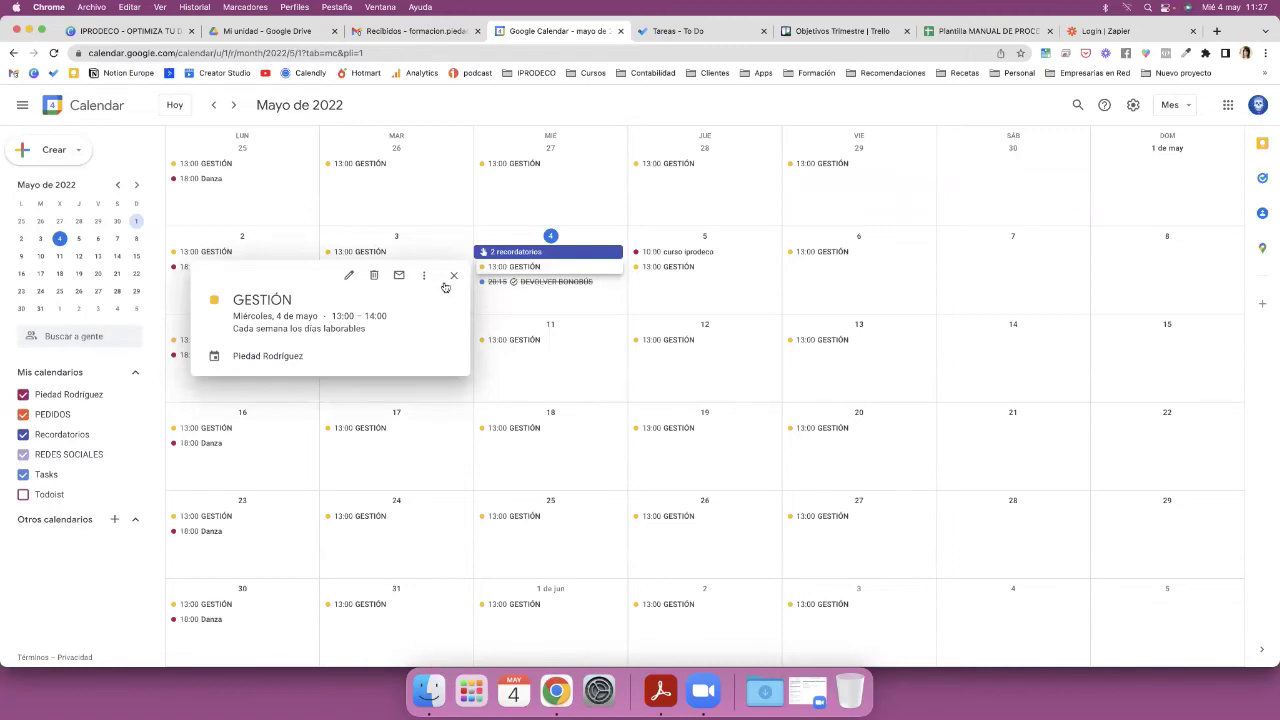
click(525, 283)
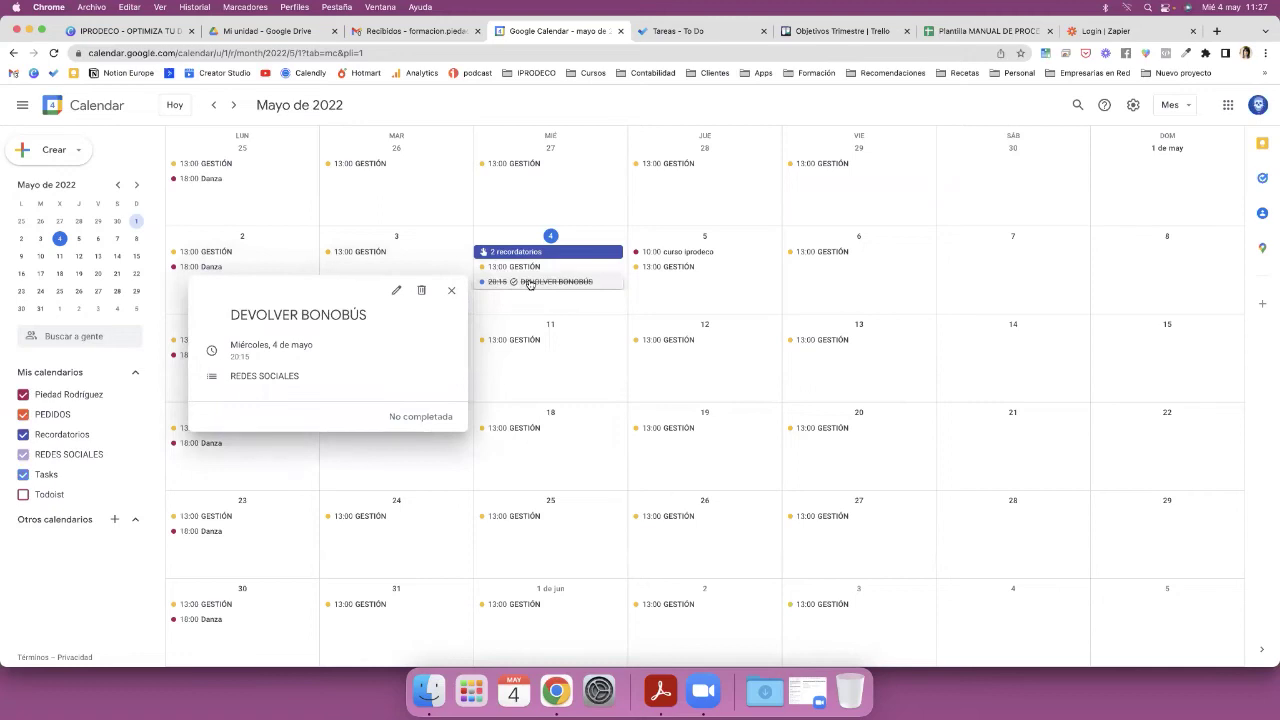
click(422, 417)
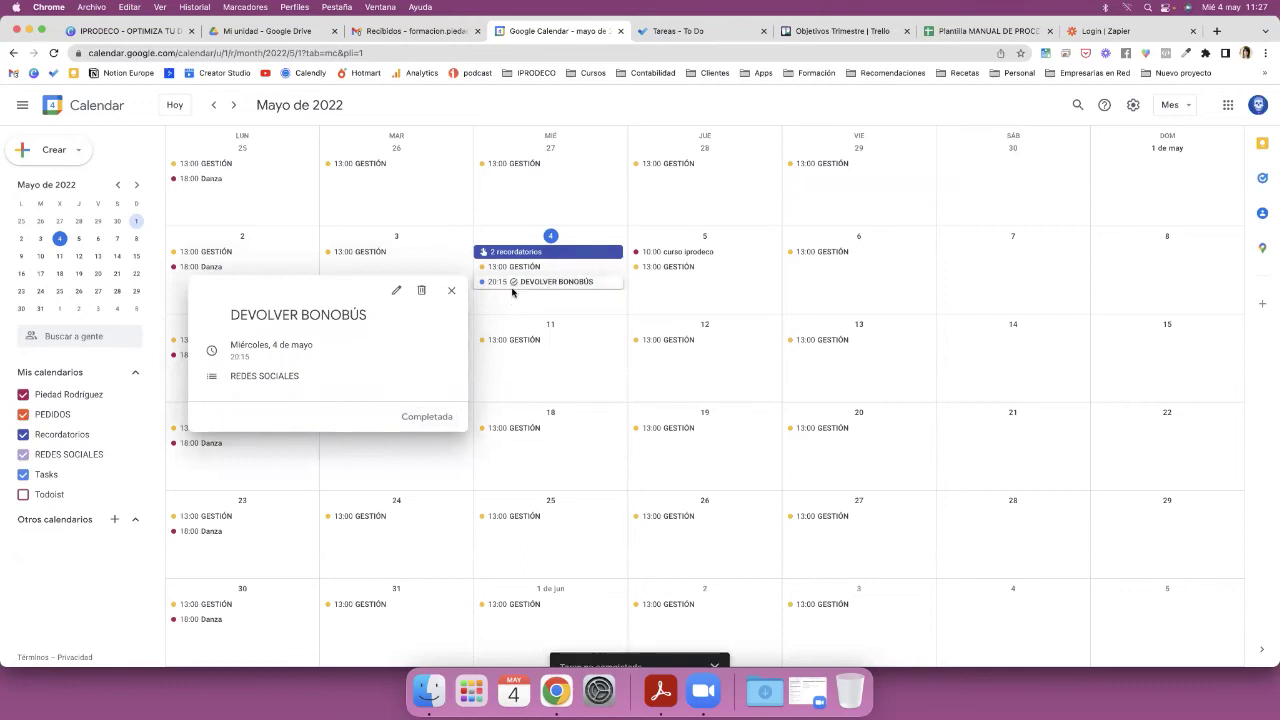
drag(525, 285, 197, 376)
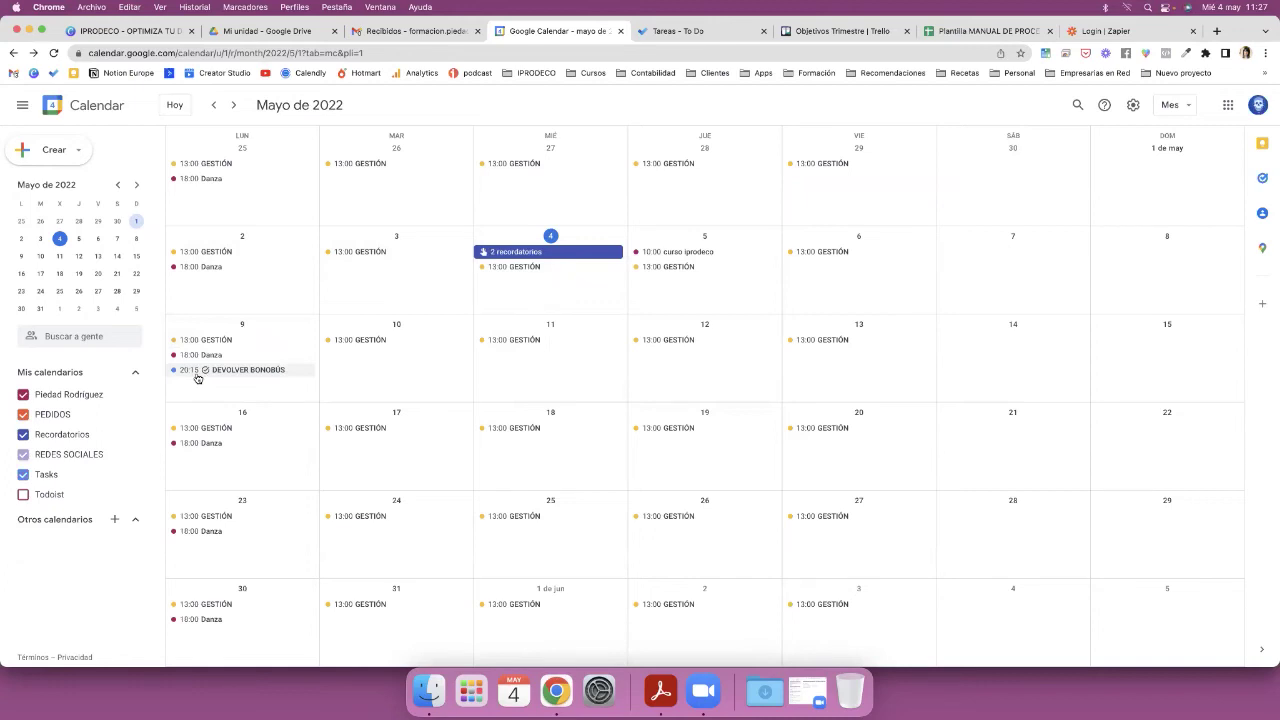
- Mark the DEVOLVER BONOBÚS task on 9 May as completed and close its details
click(232, 372)
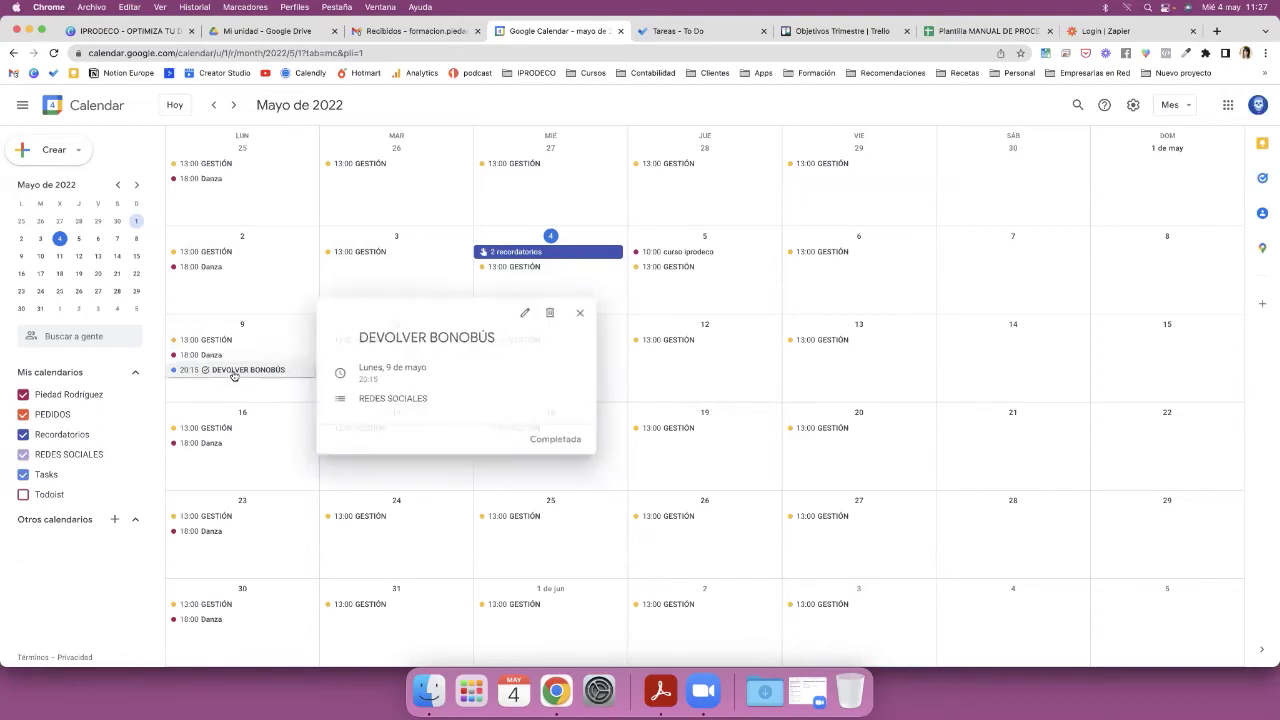
click(565, 439)
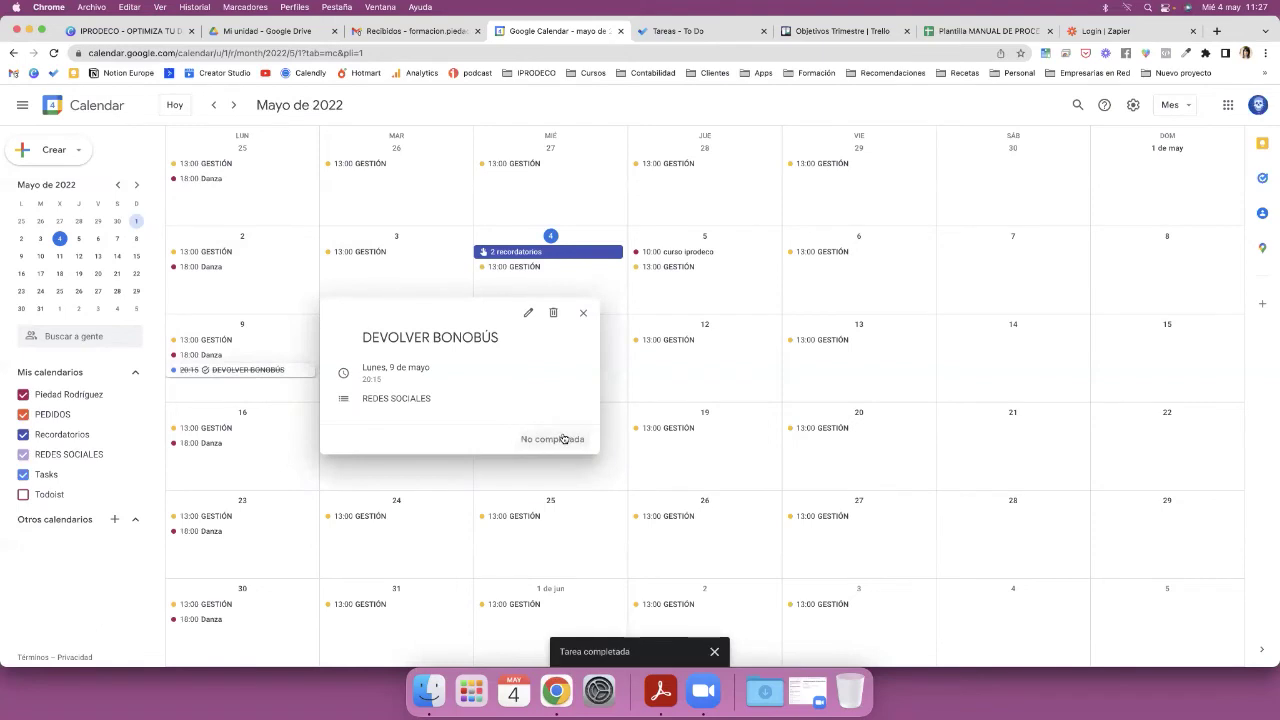
click(585, 314)
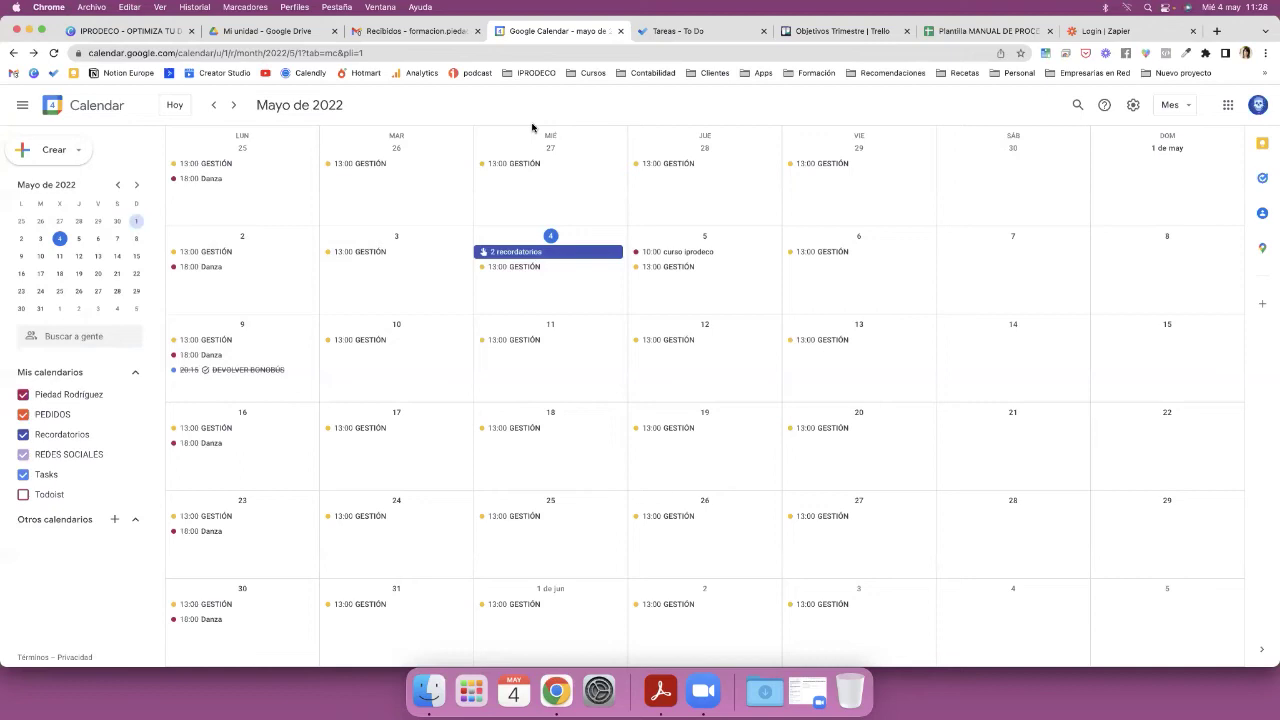
- Switch between the To Do task list, the Objetivos Trimestre board in Trello and Google Calendar to compare them
click(700, 31)
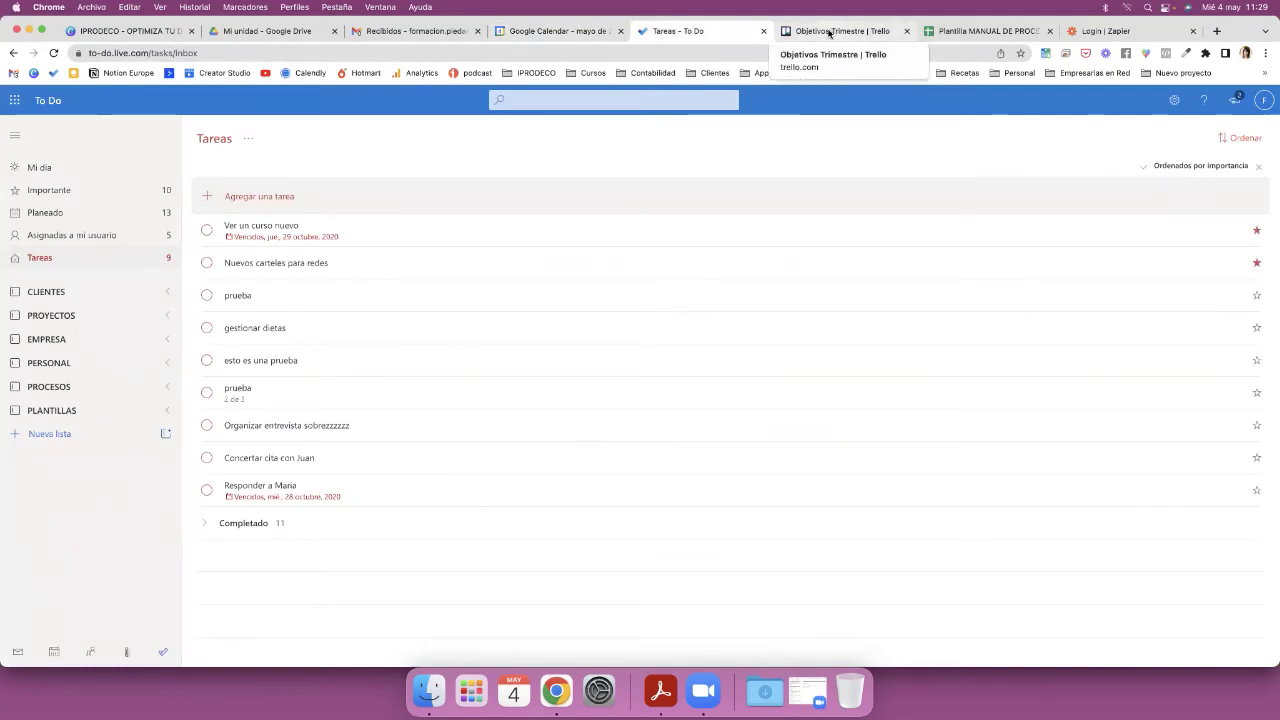
click(829, 34)
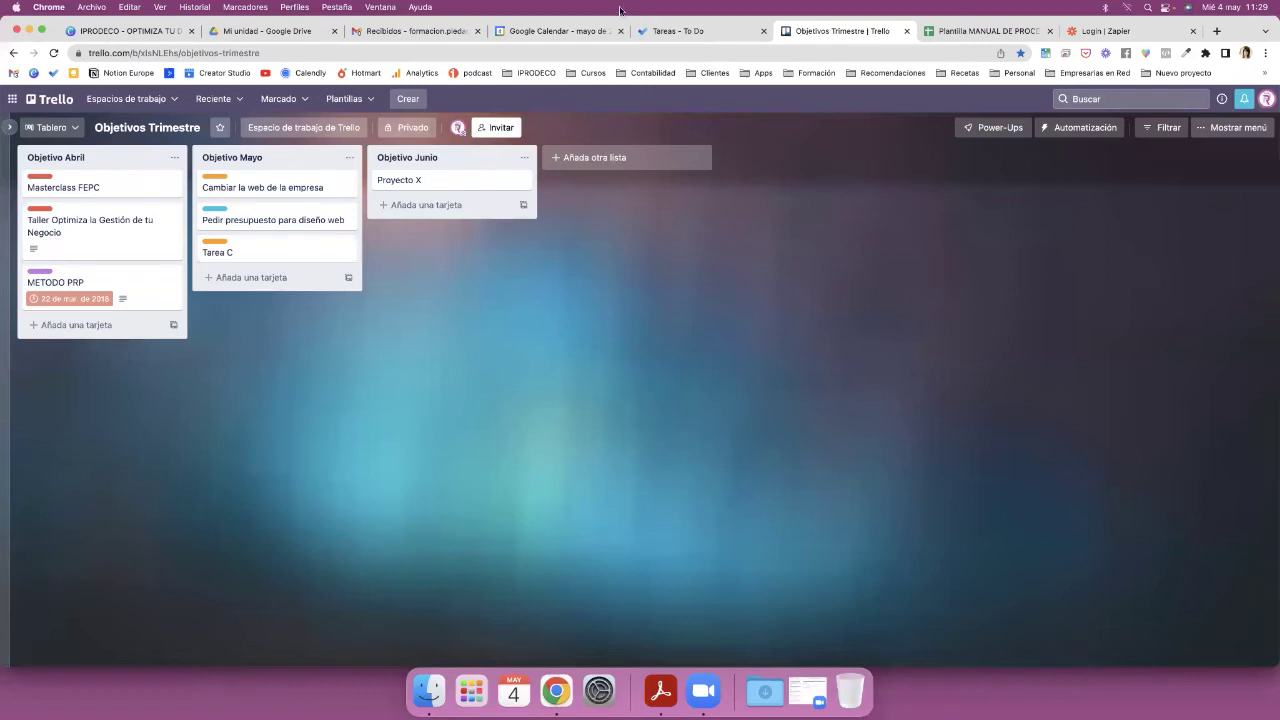
click(541, 31)
click(662, 31)
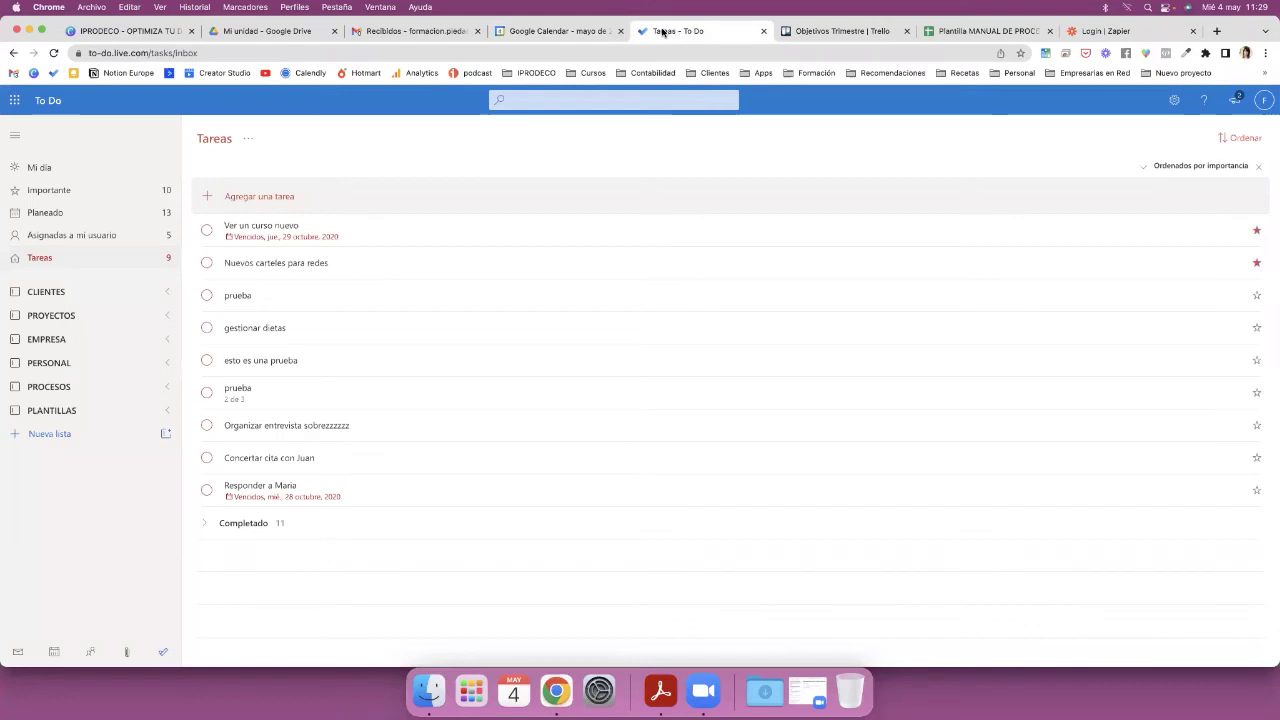
click(837, 32)
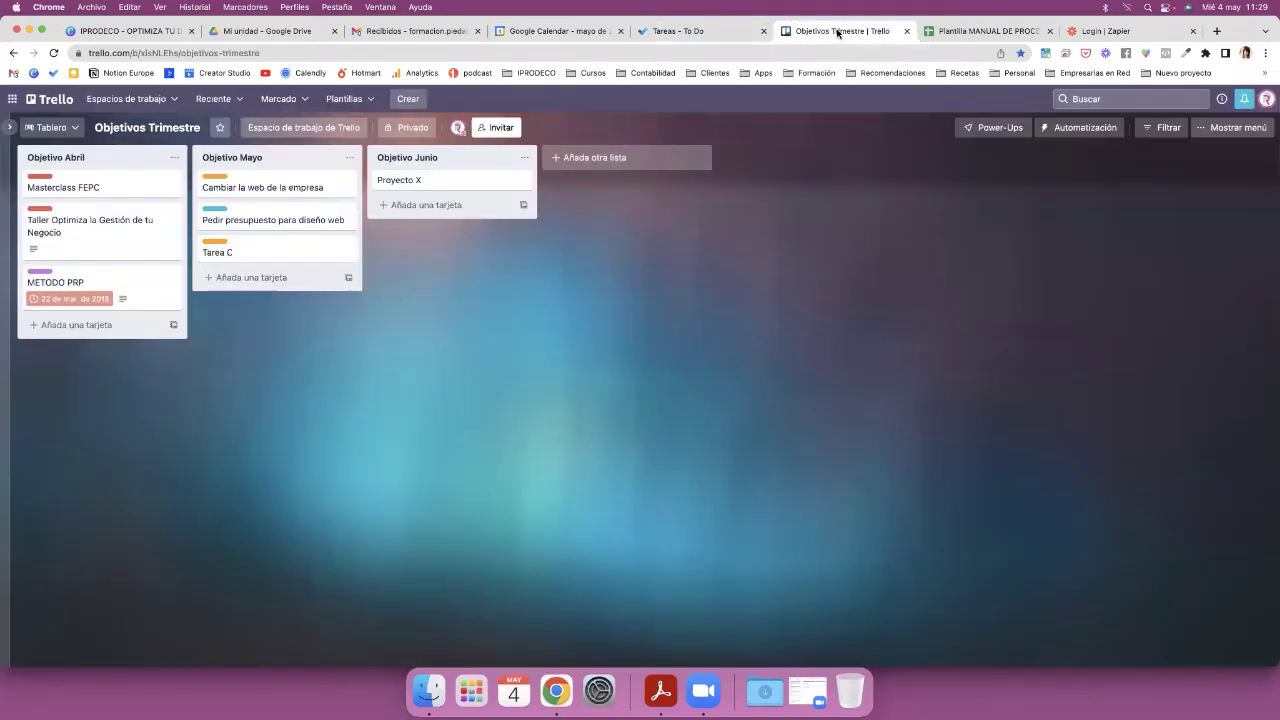
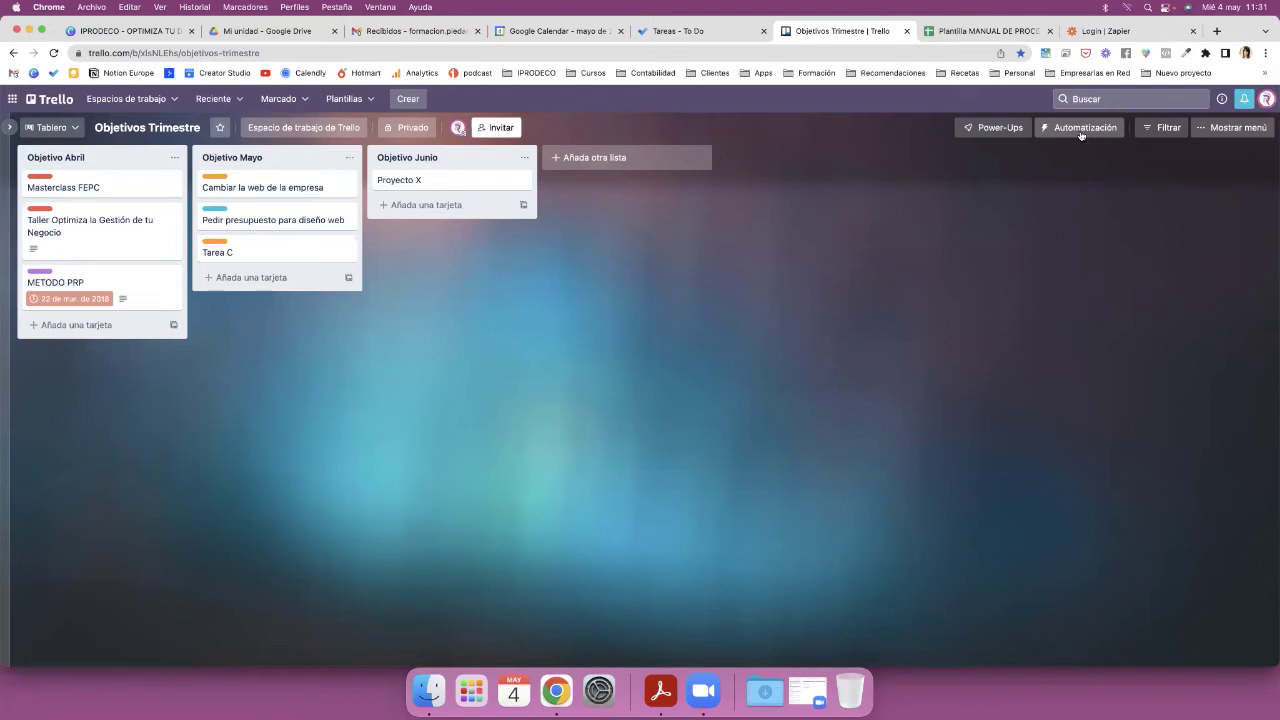
click(537, 31)
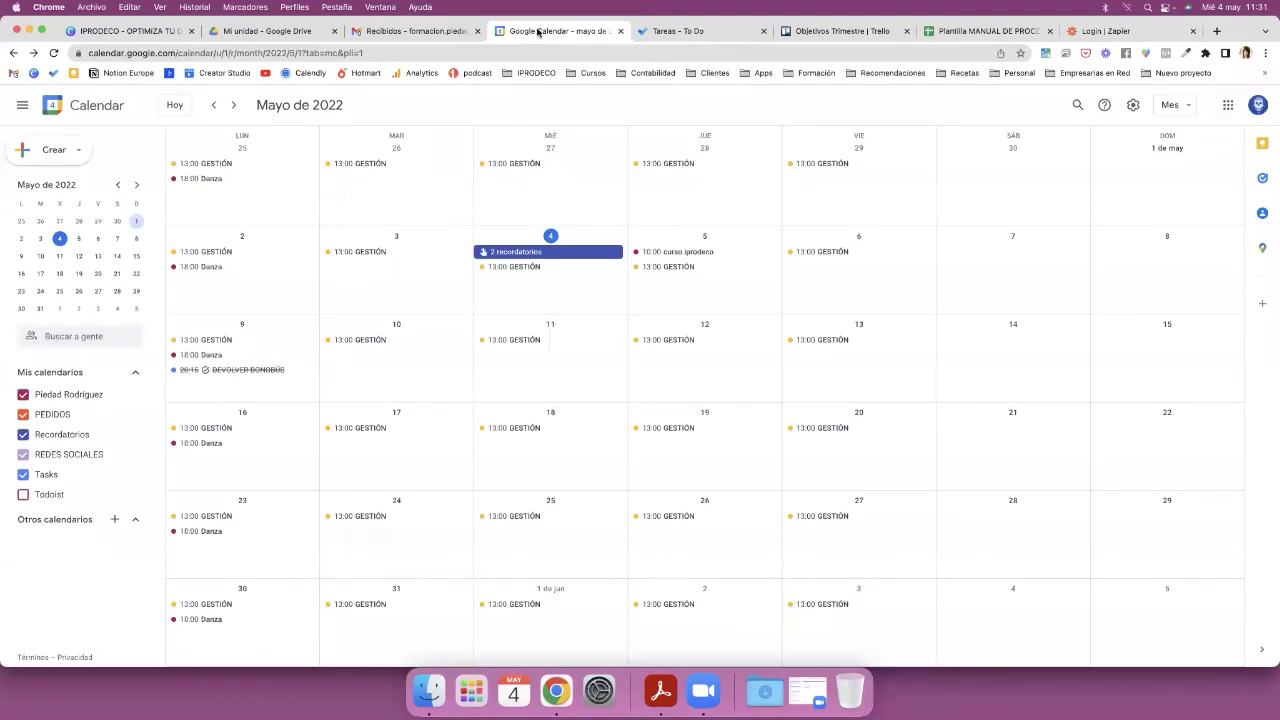
click(838, 31)
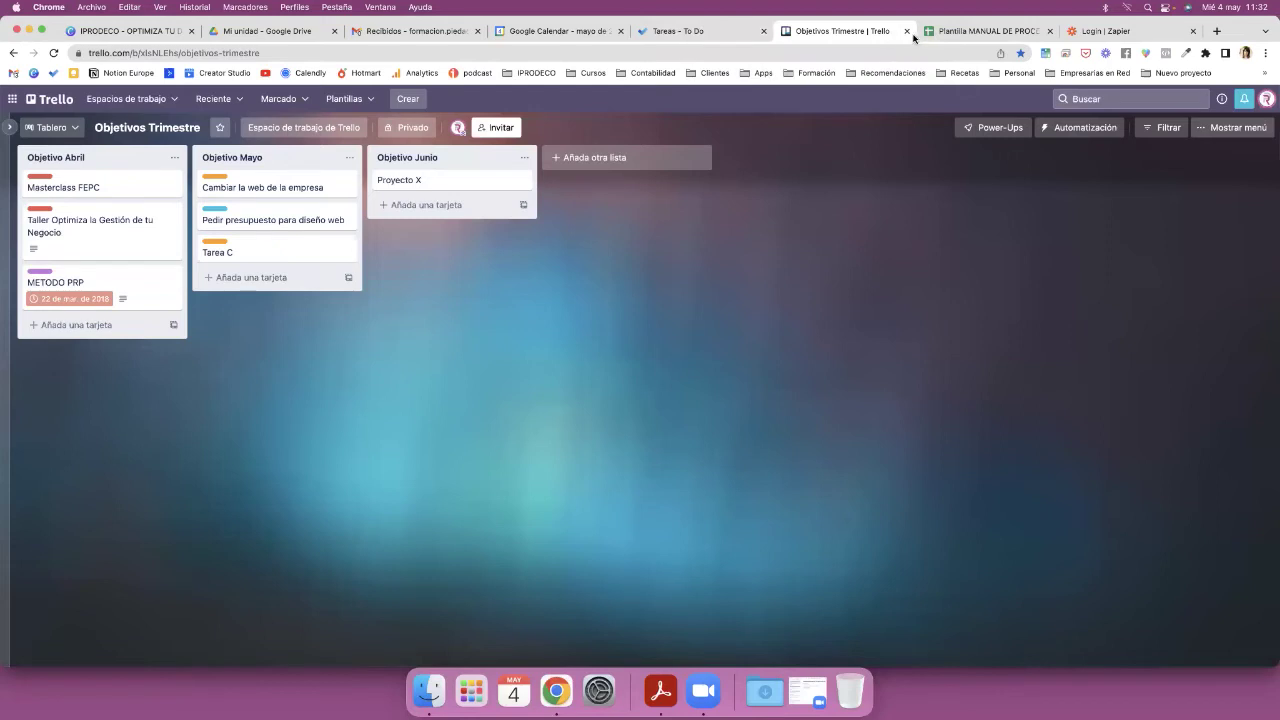
- Alternate between the To Do task list and the May 2022 month in Google Calendar, ending on To Do
click(715, 34)
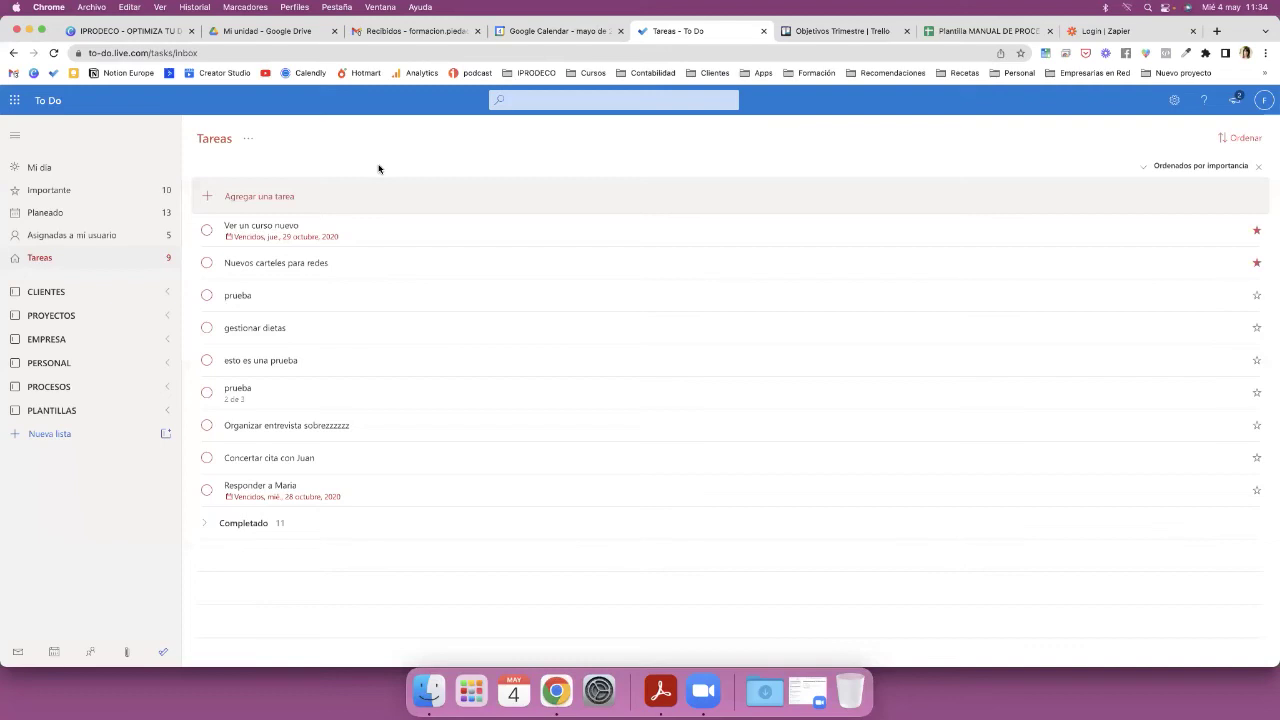
click(557, 32)
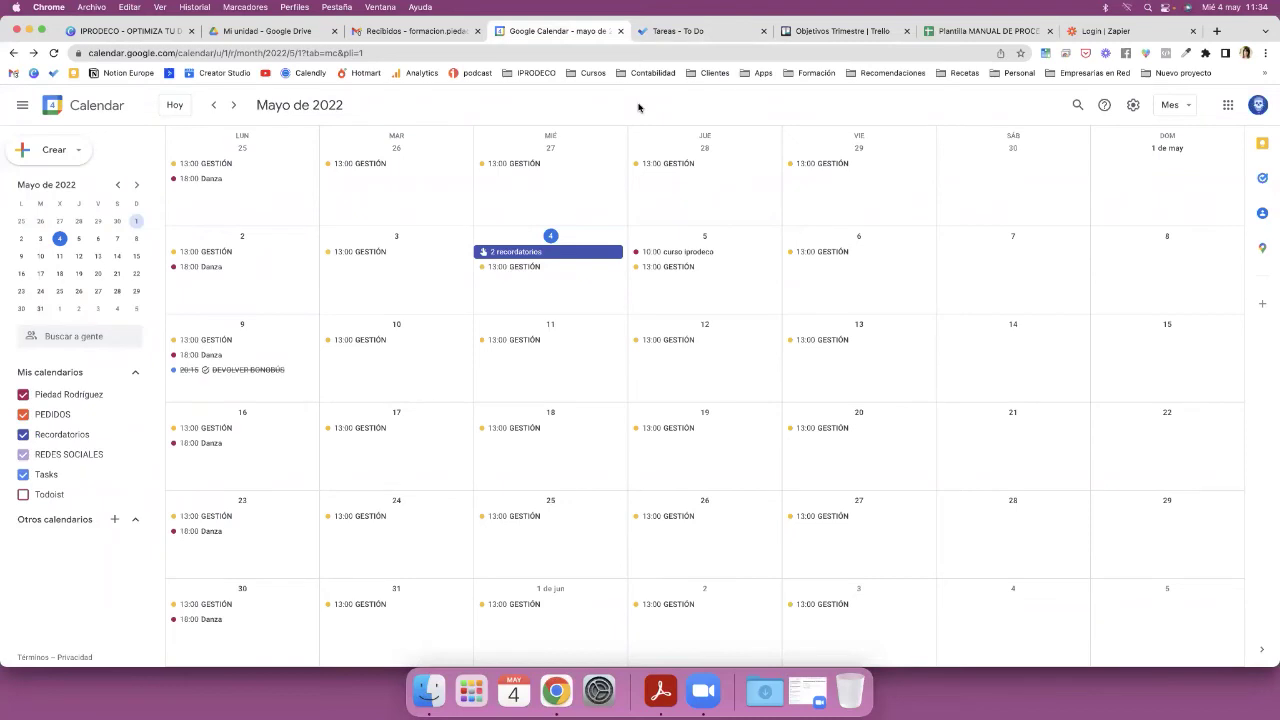
click(696, 36)
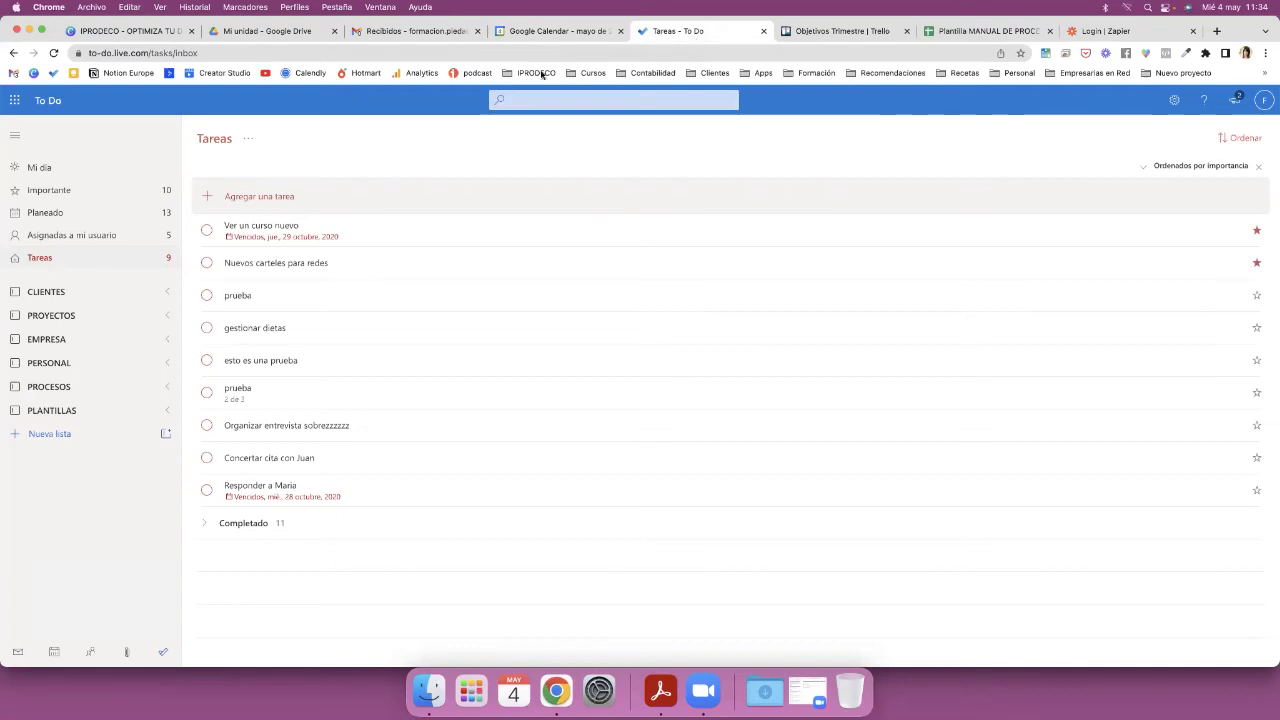
click(527, 40)
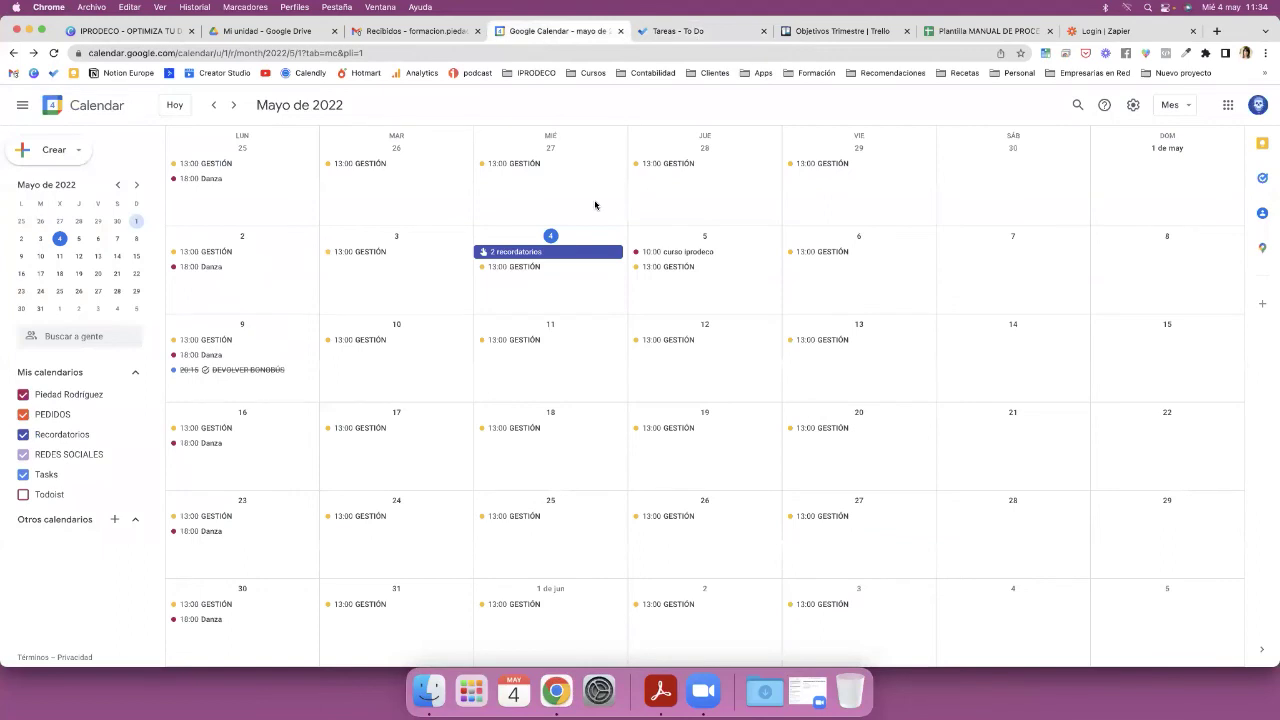
click(706, 33)
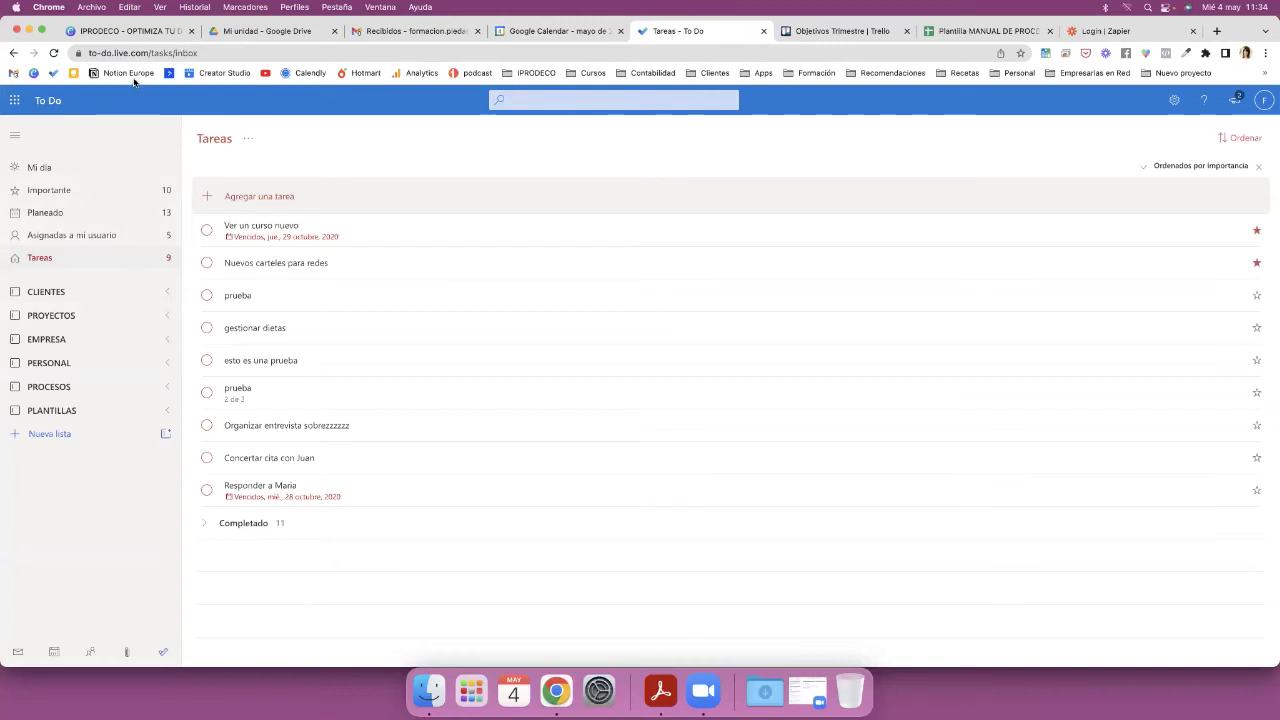
- Search Google for "microsofto to do" in a new browser tab, and view the Microsoft To Do welcome page before closing it
click(1216, 31)
click(505, 283)
text(MIRO)
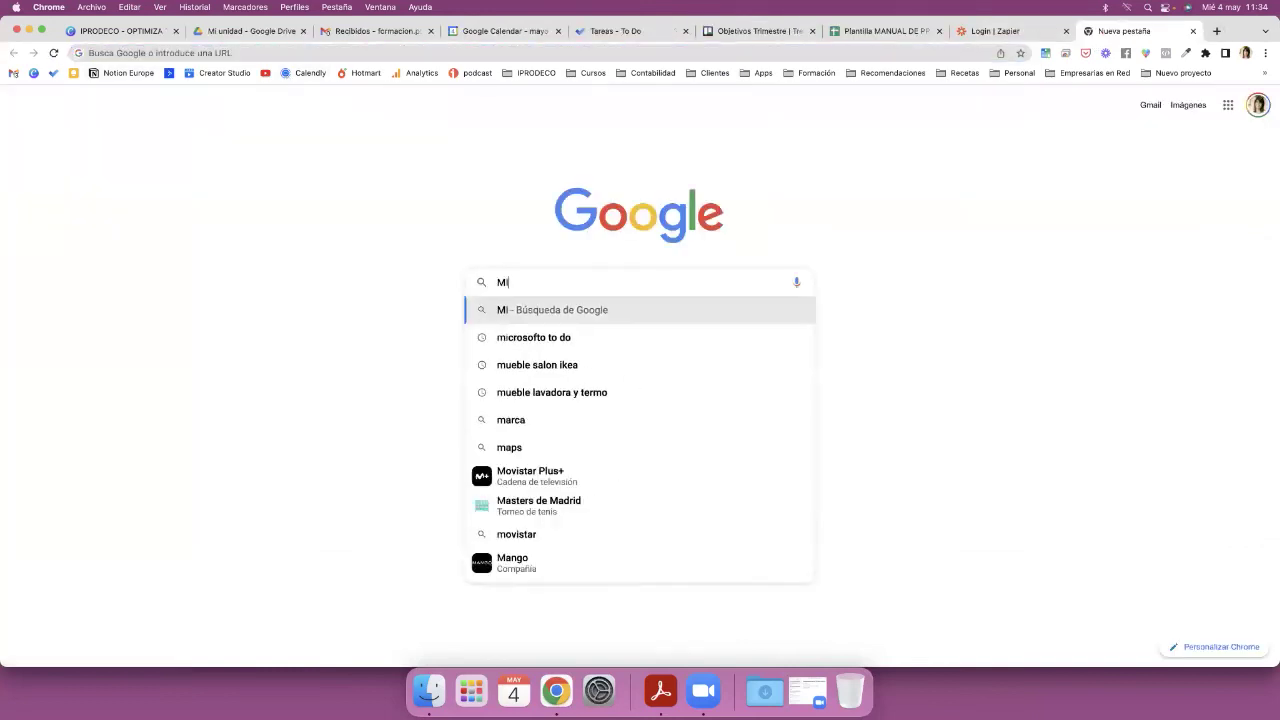
key(BackSpace)
key(BackSpace)
text(CROSO)
click(589, 343)
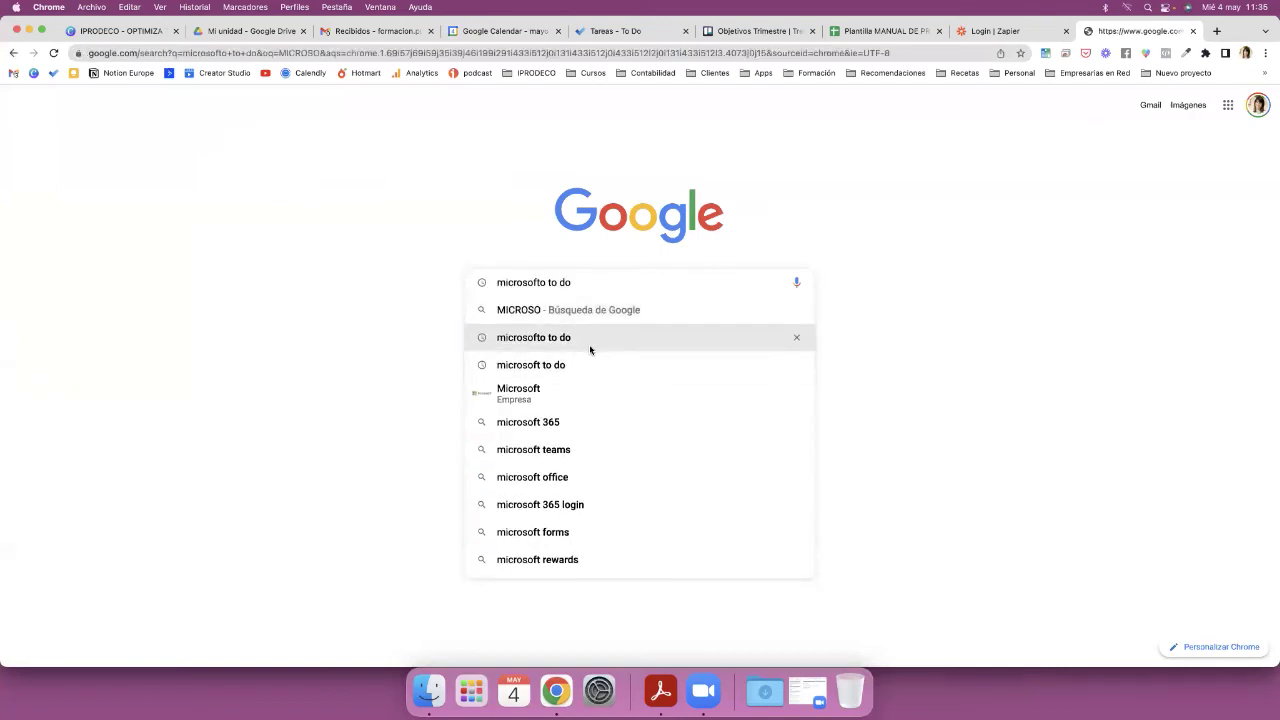
click(172, 276)
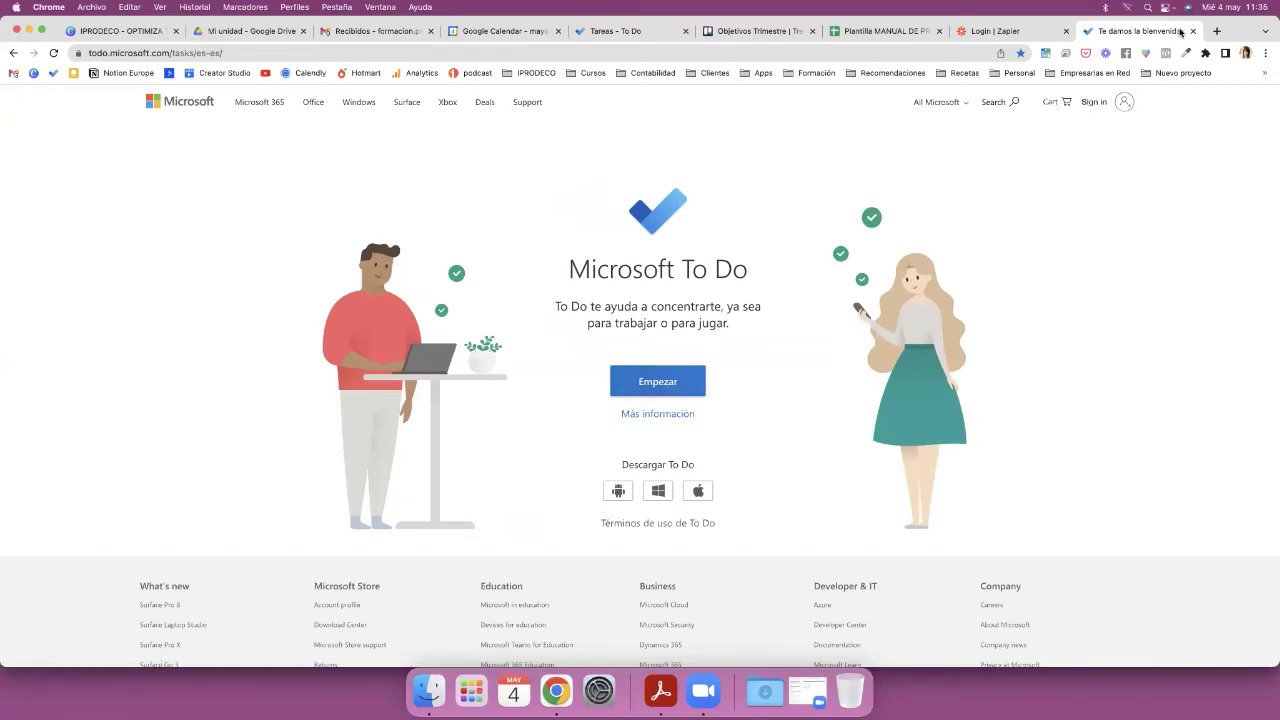
key(super+w)
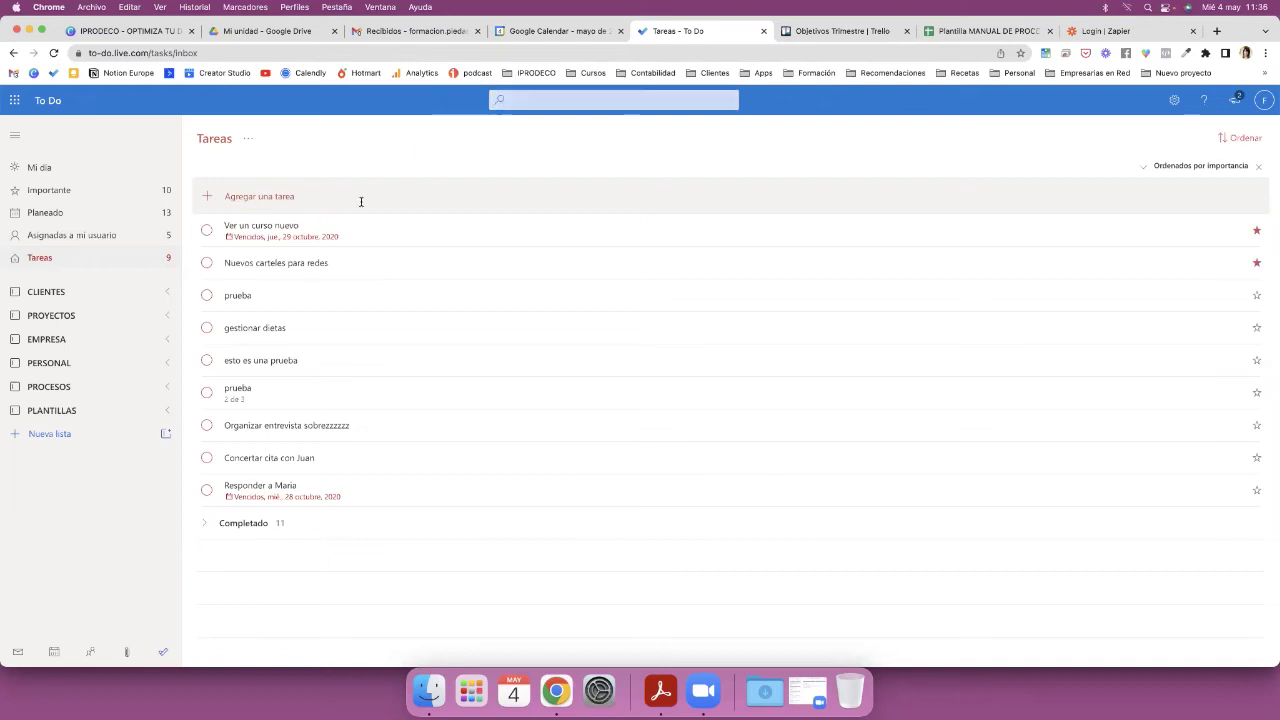
- Mark the task "Ver un curso nuevo" in the Tareas list as completed
click(207, 232)
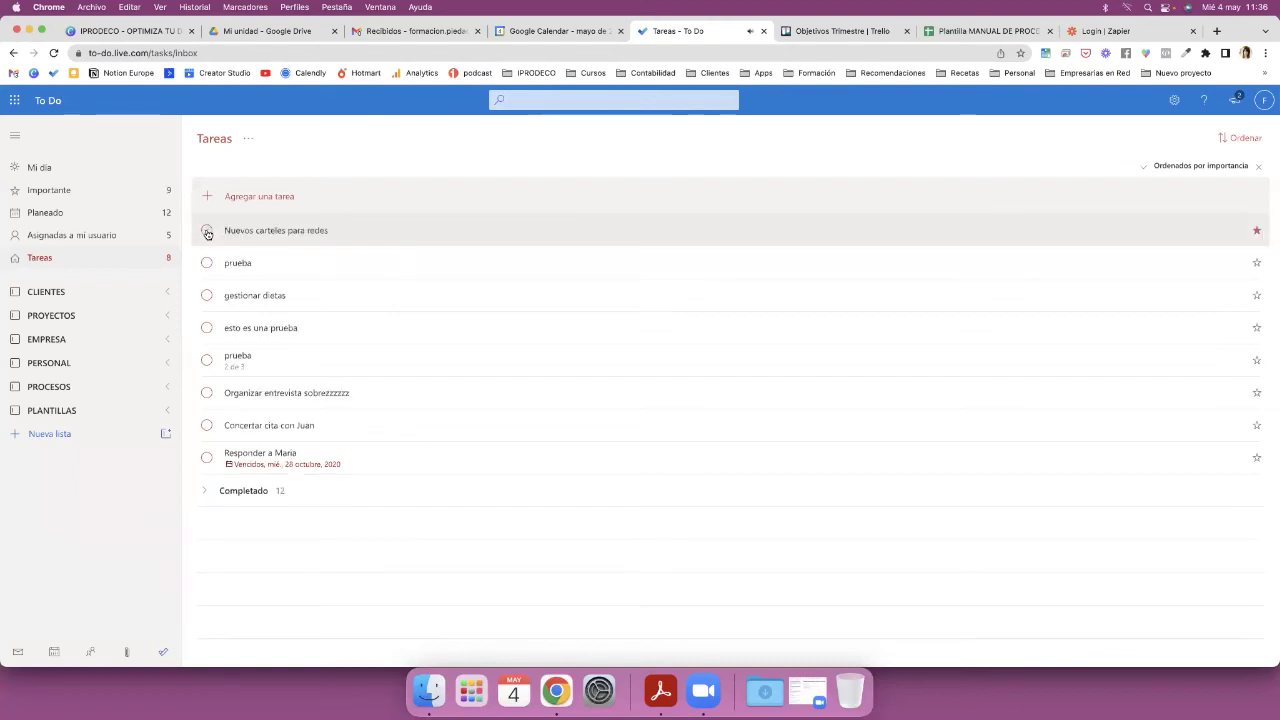
- Review the completed tasks in the Tareas list and collapse the Completado section again
click(257, 490)
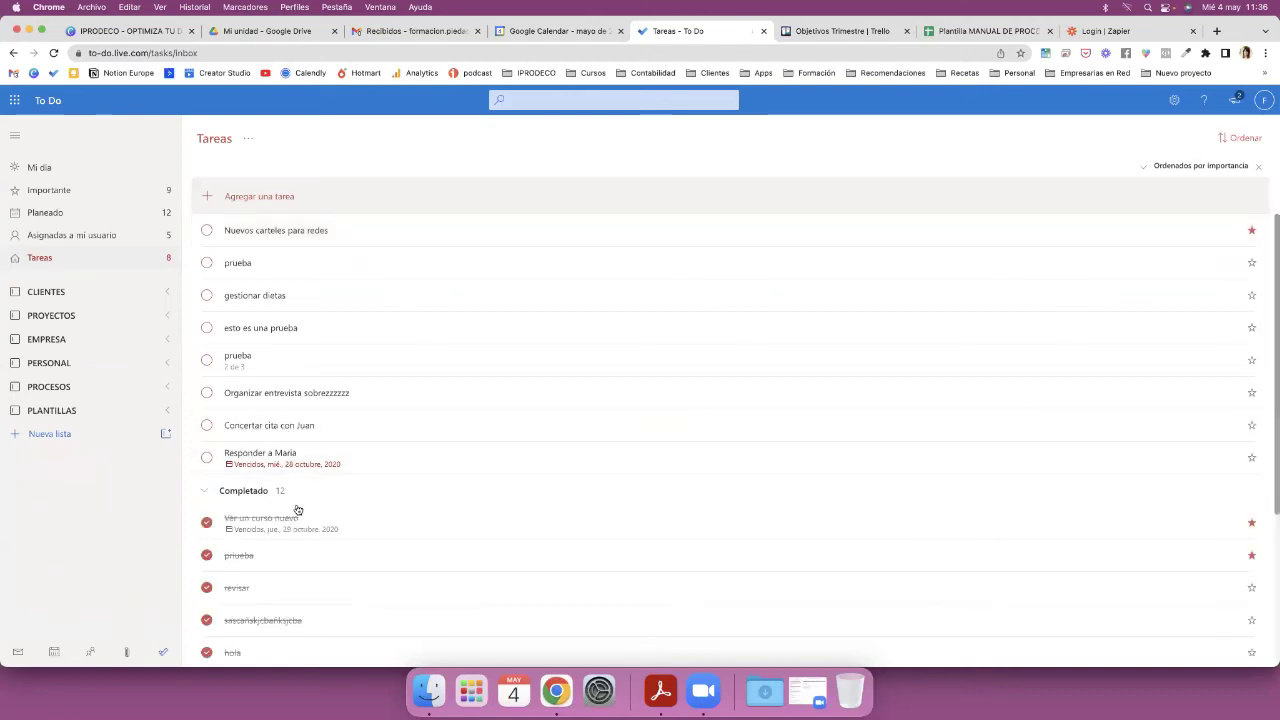
scroll(297, 510, down, 3)
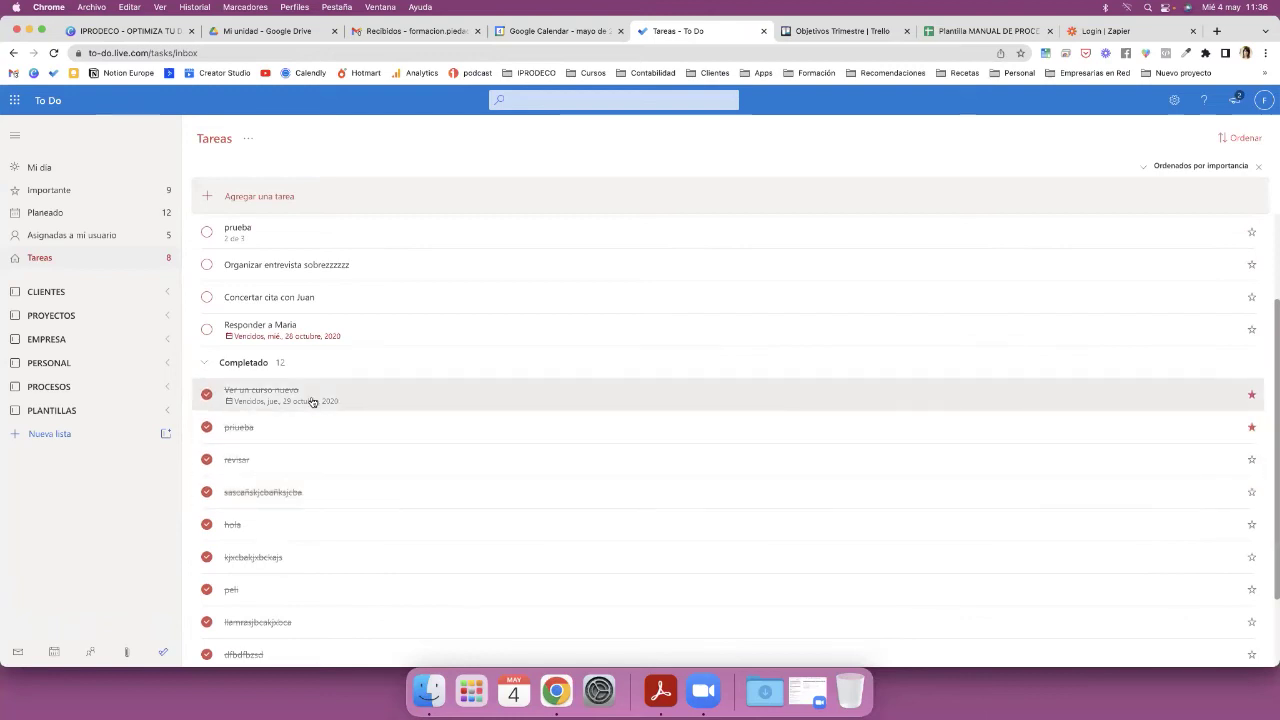
click(263, 366)
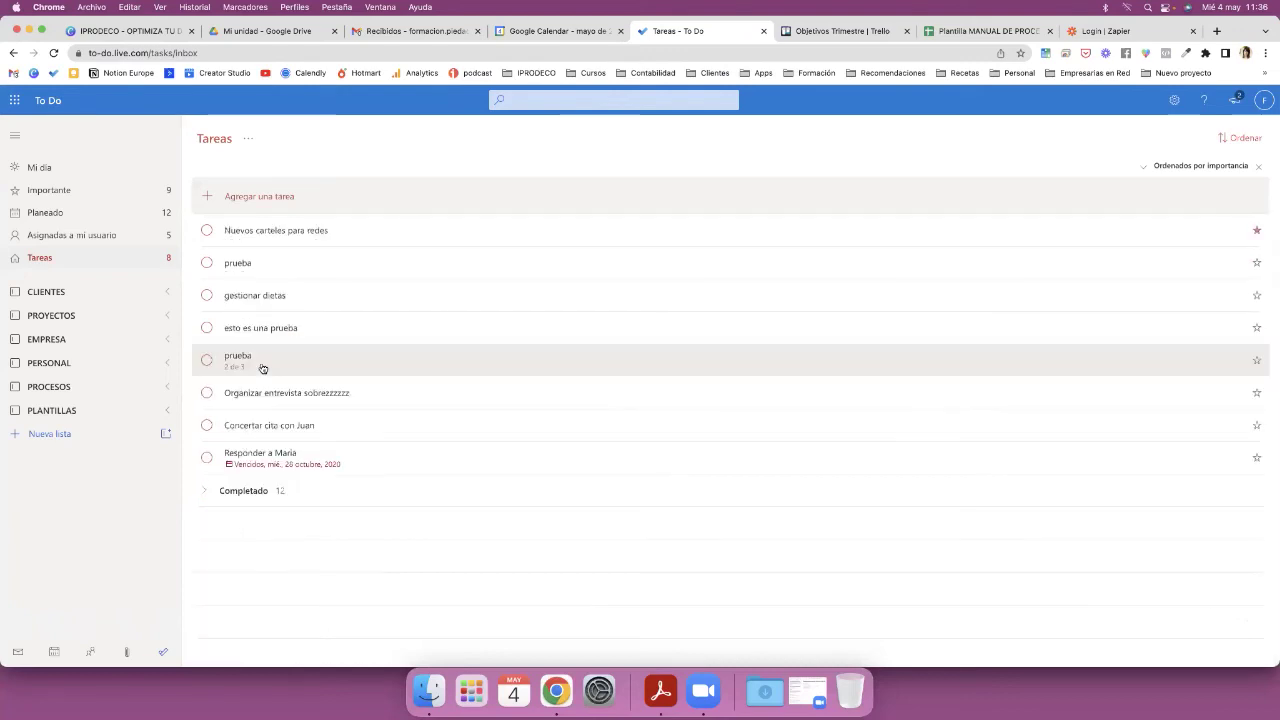
- Search the To Do tasks for "AYUNTA", shorten the search term to "AYU", and clear the search
click(531, 99)
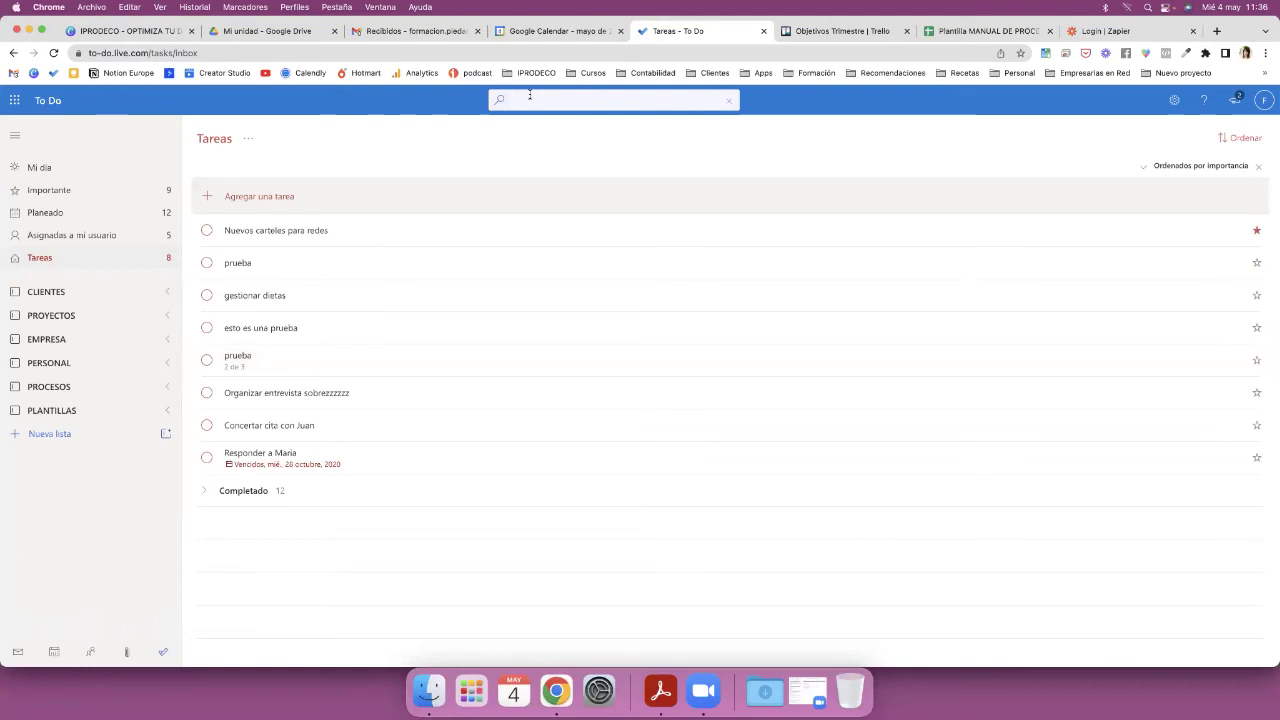
text(AYU)
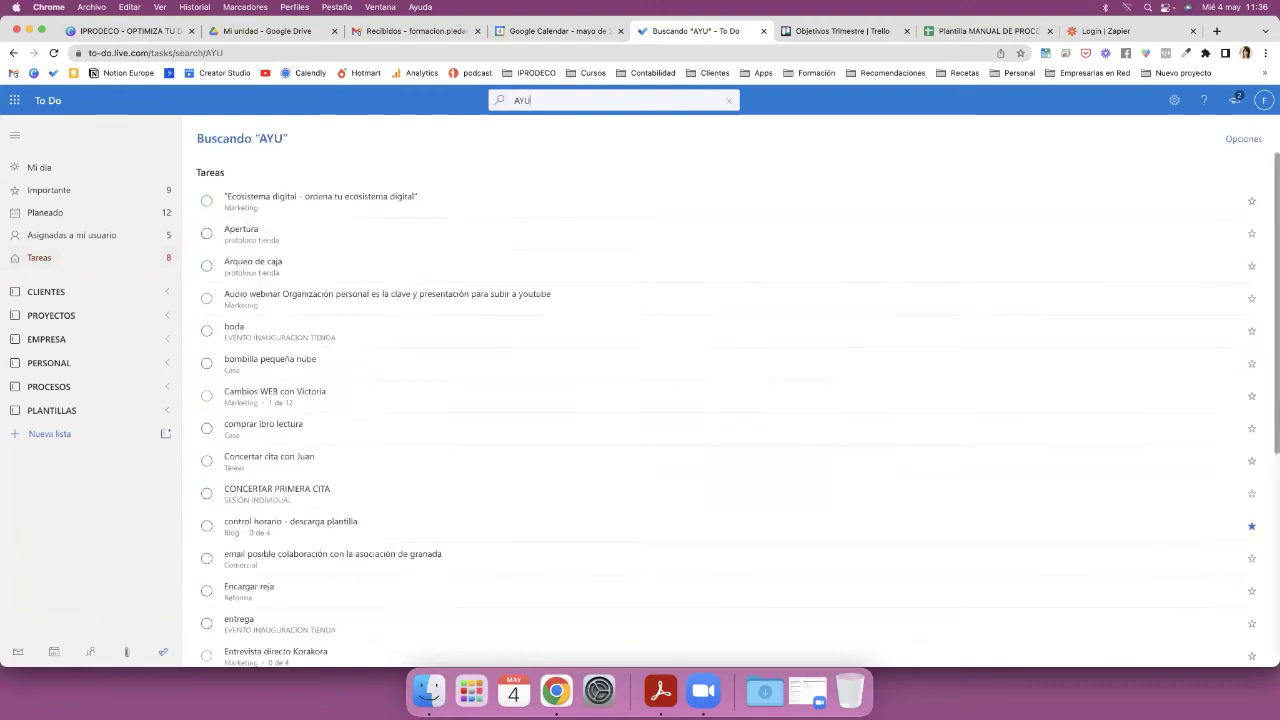
text(NTA)
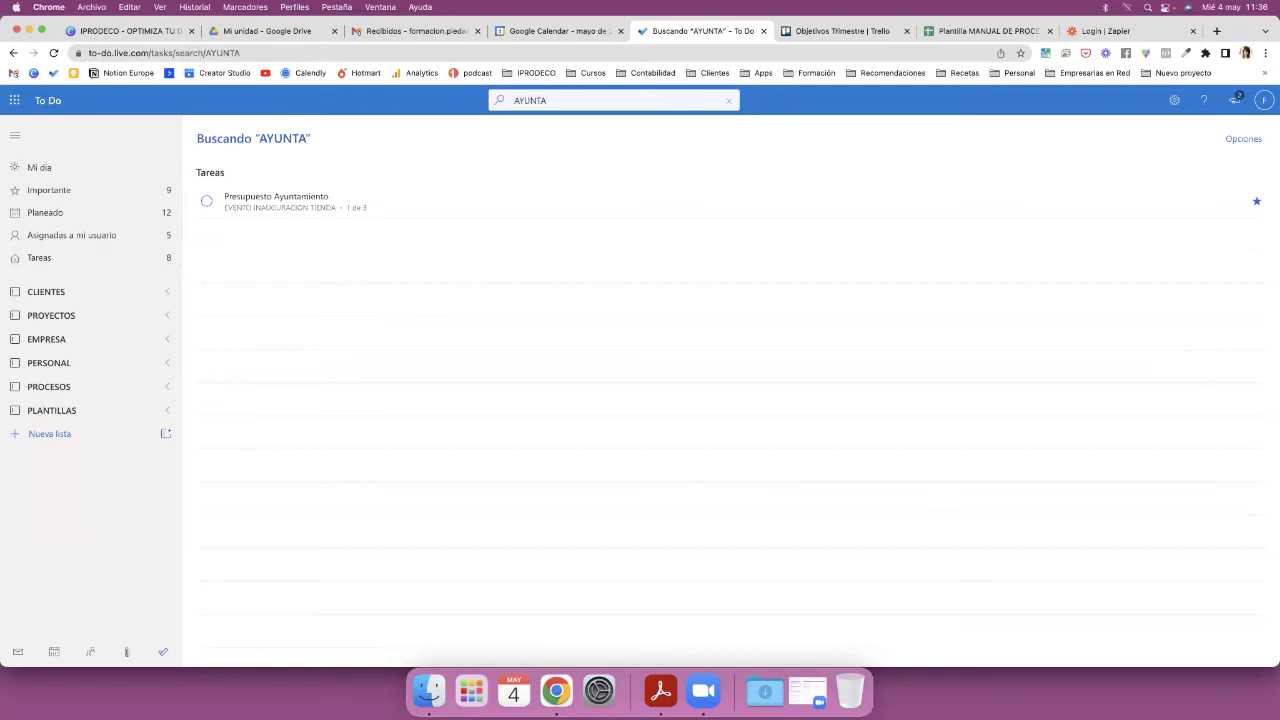
key(BackSpace)
key(BackSpace)
key(BackSpace)
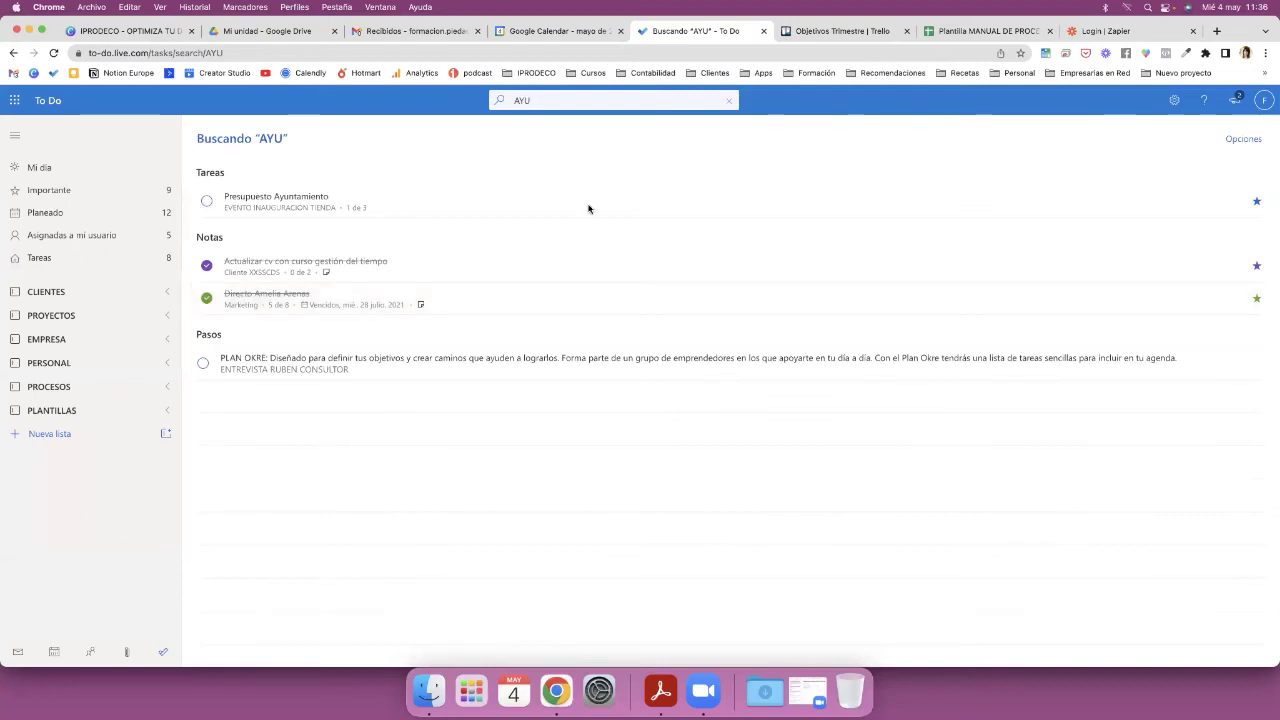
click(732, 104)
- Switch to Google Calendar, search the events for "BONOBÚS", and return to the May 2022 month view
click(555, 31)
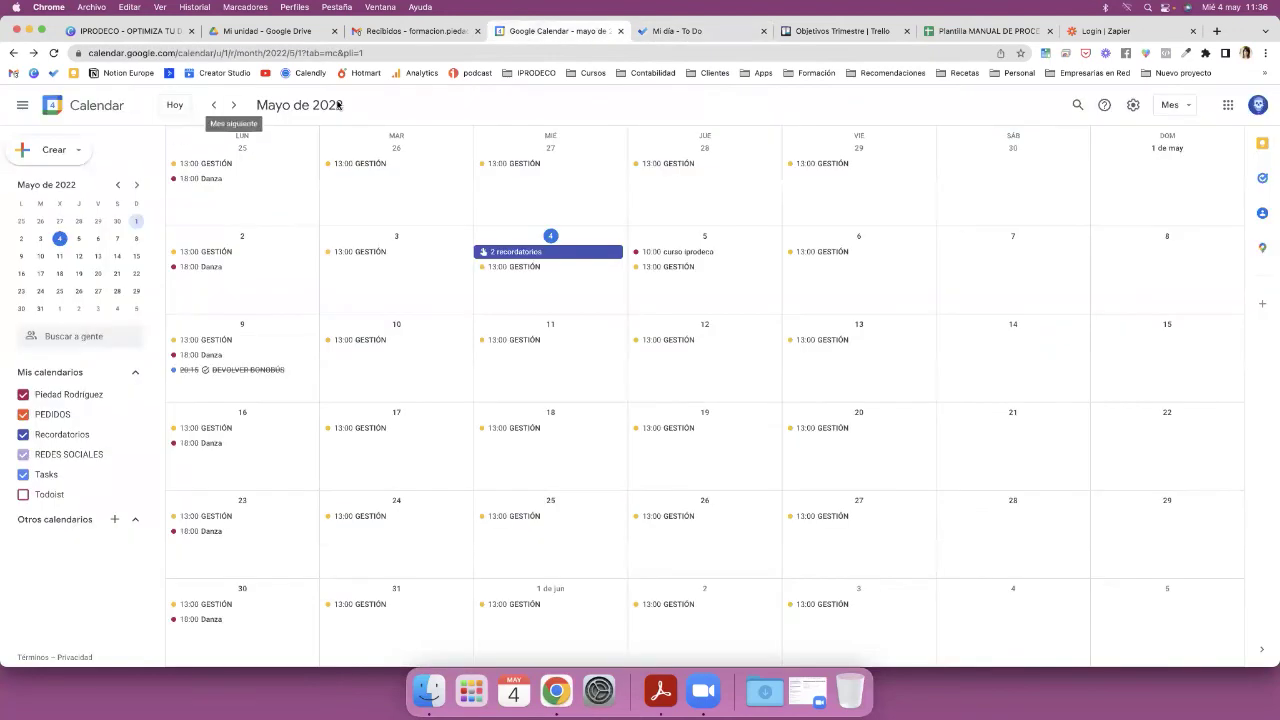
click(1077, 105)
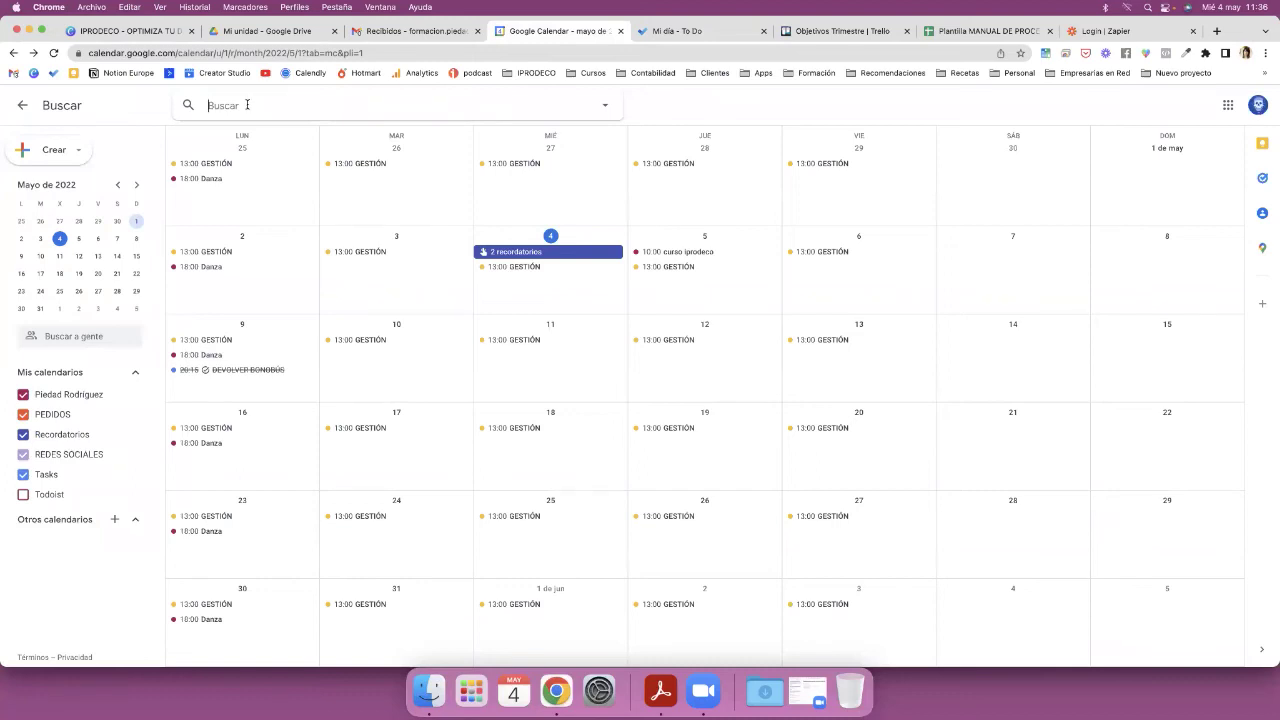
text(BONOBÚS)
key(Return)
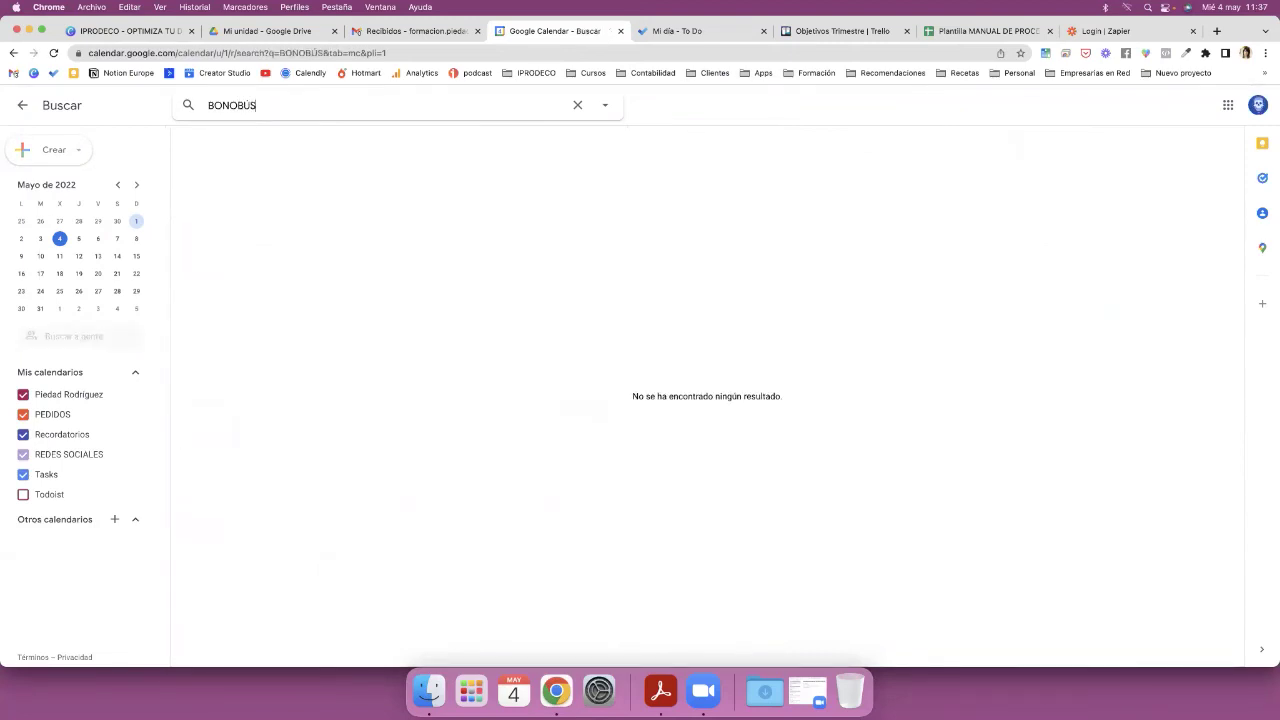
key(super+a)
key(BackSpace)
click(22, 105)
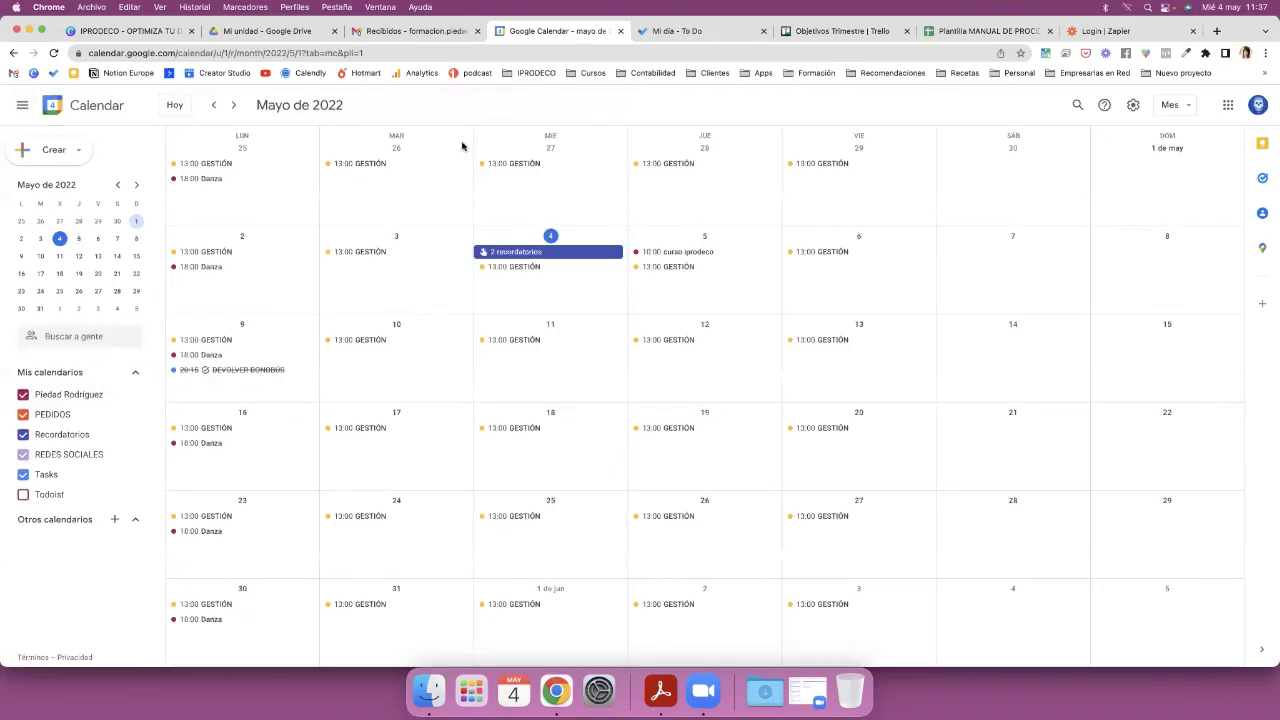
- Search the calendar events for "IPRODECO" and clear the search term
click(1077, 105)
text(IPRODECO)
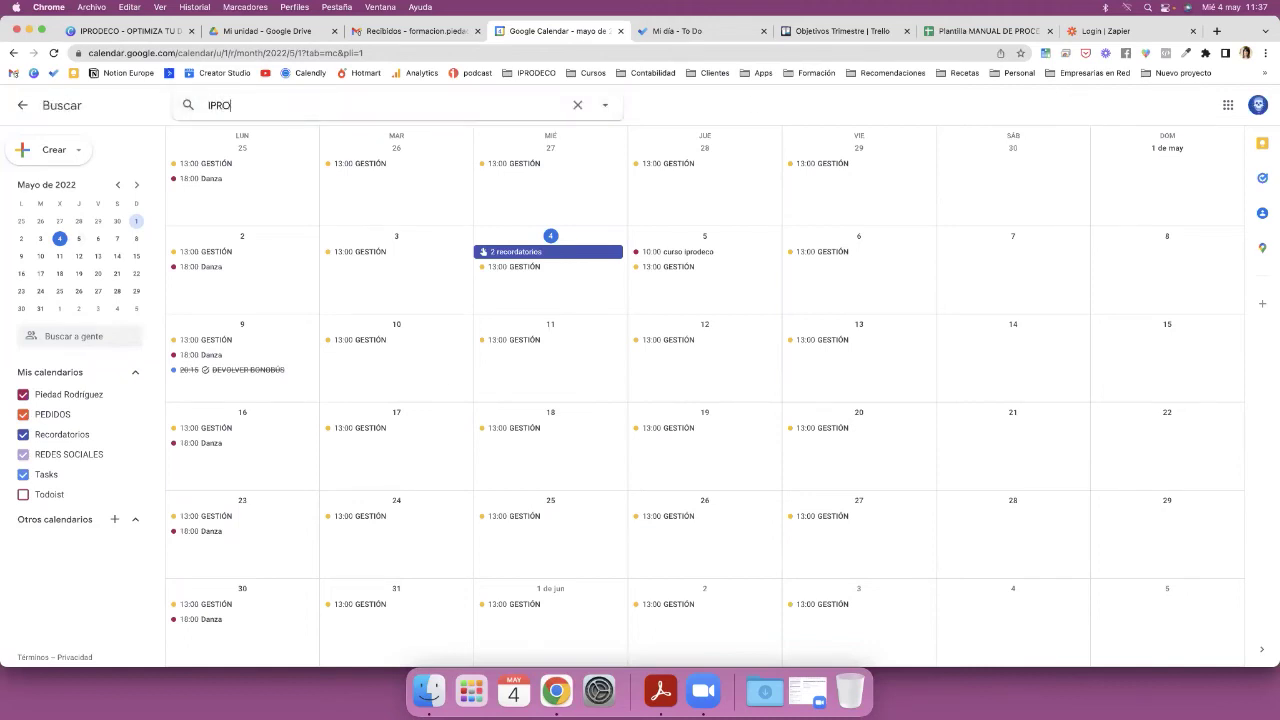
key(Return)
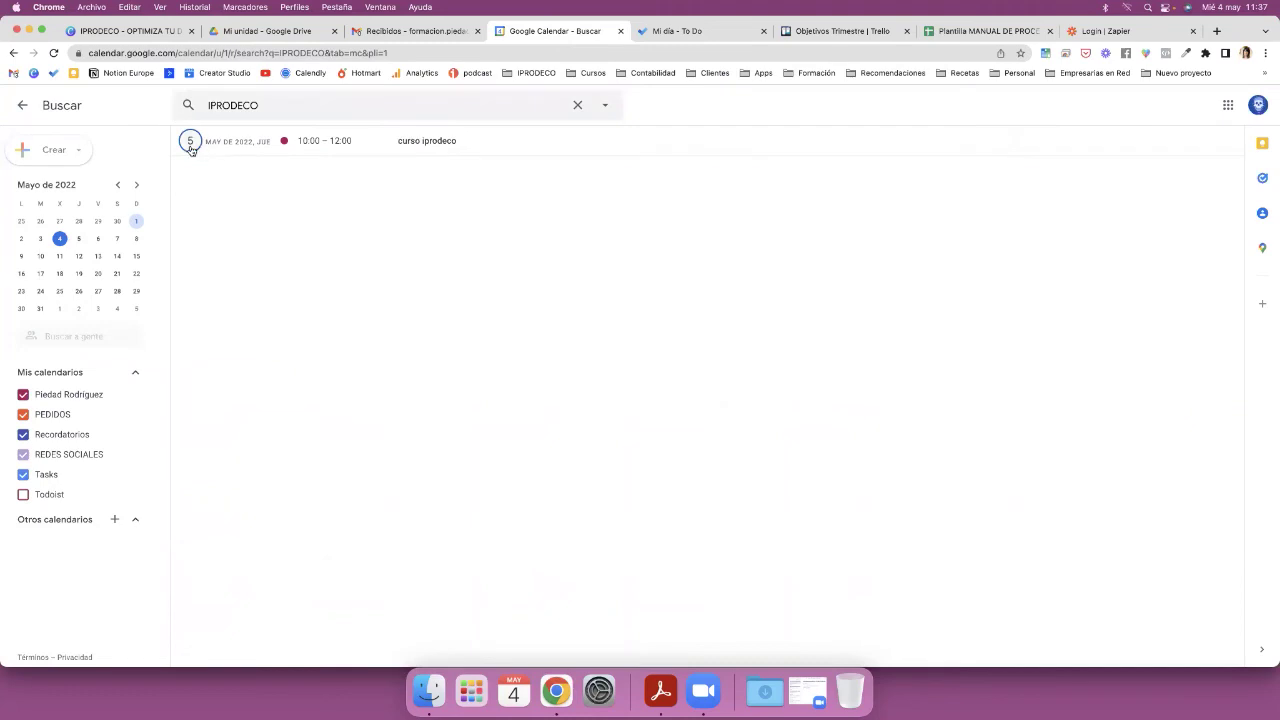
click(579, 106)
- Switch to To Do, dismiss the suggestions, and create a list named "WEB" inside the PROYECTOS group
click(686, 31)
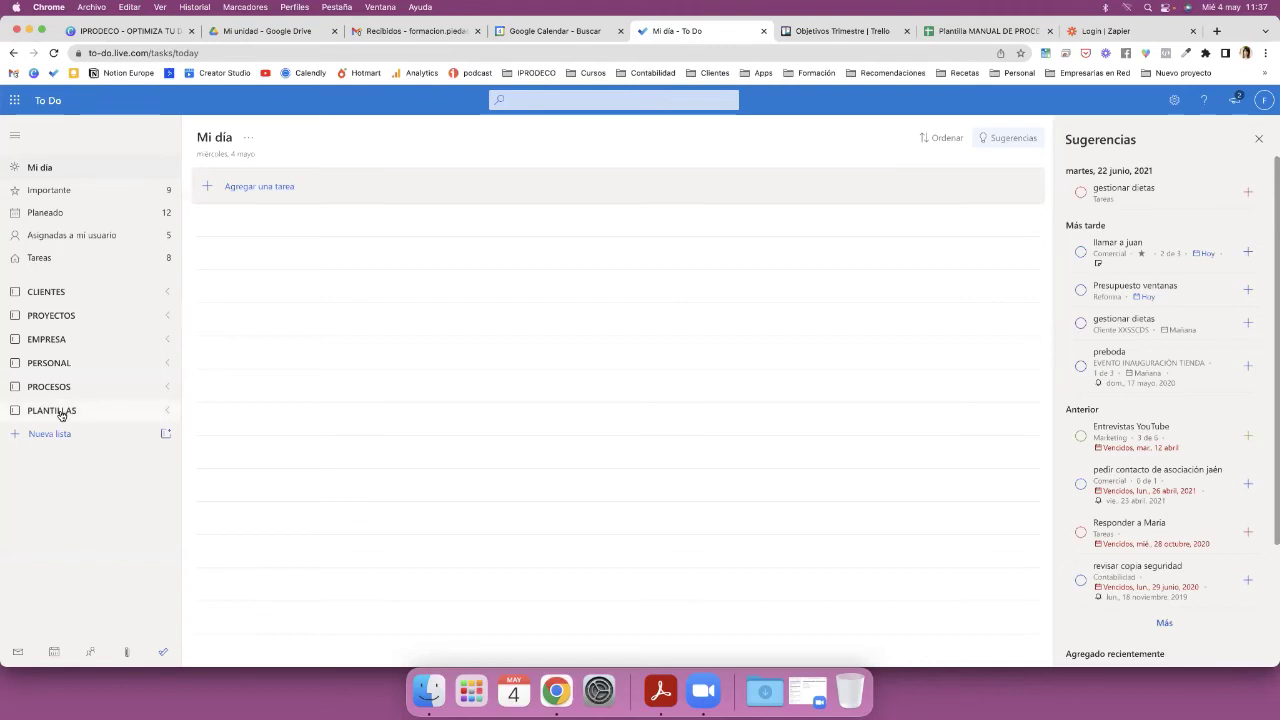
click(1261, 139)
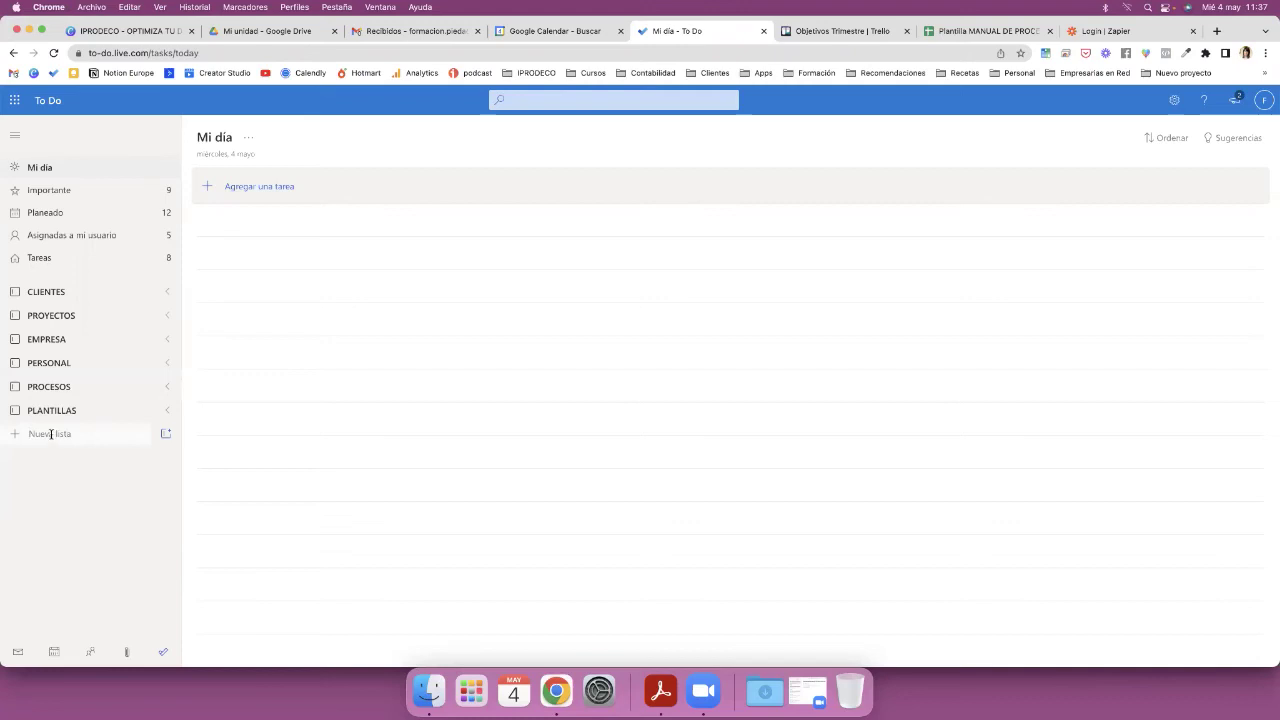
click(80, 316)
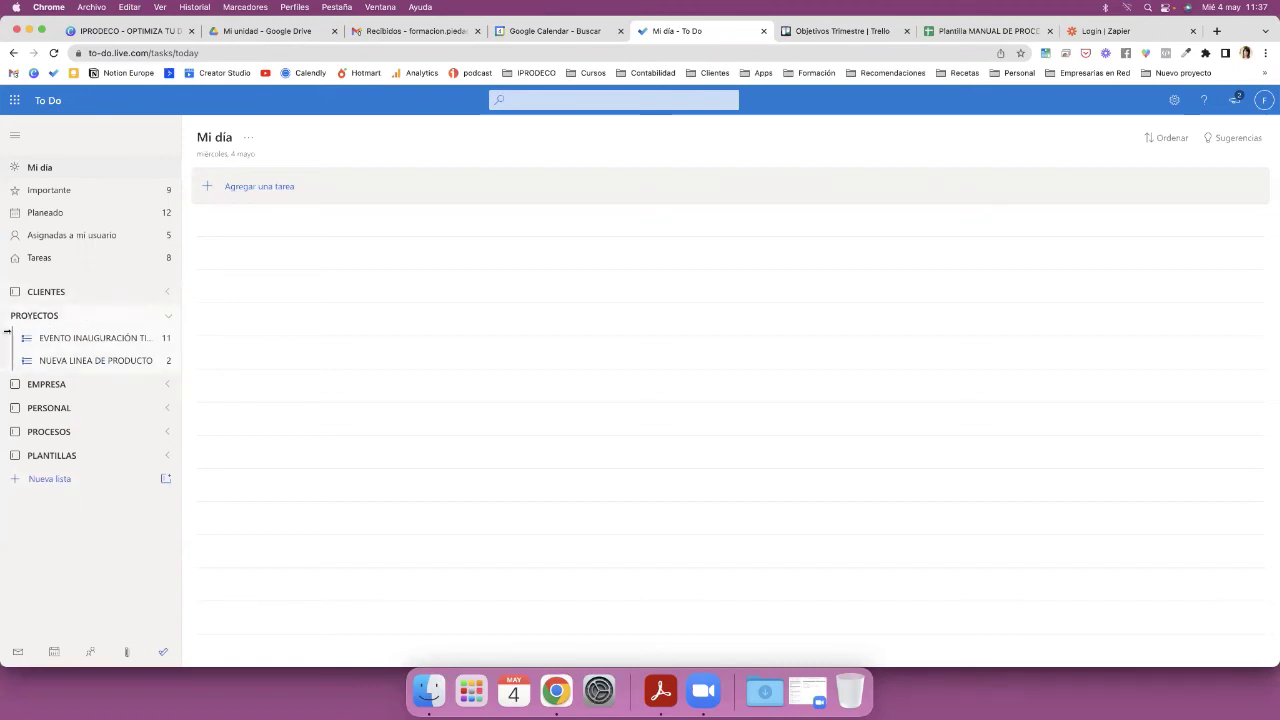
click(59, 478)
text(WEB)
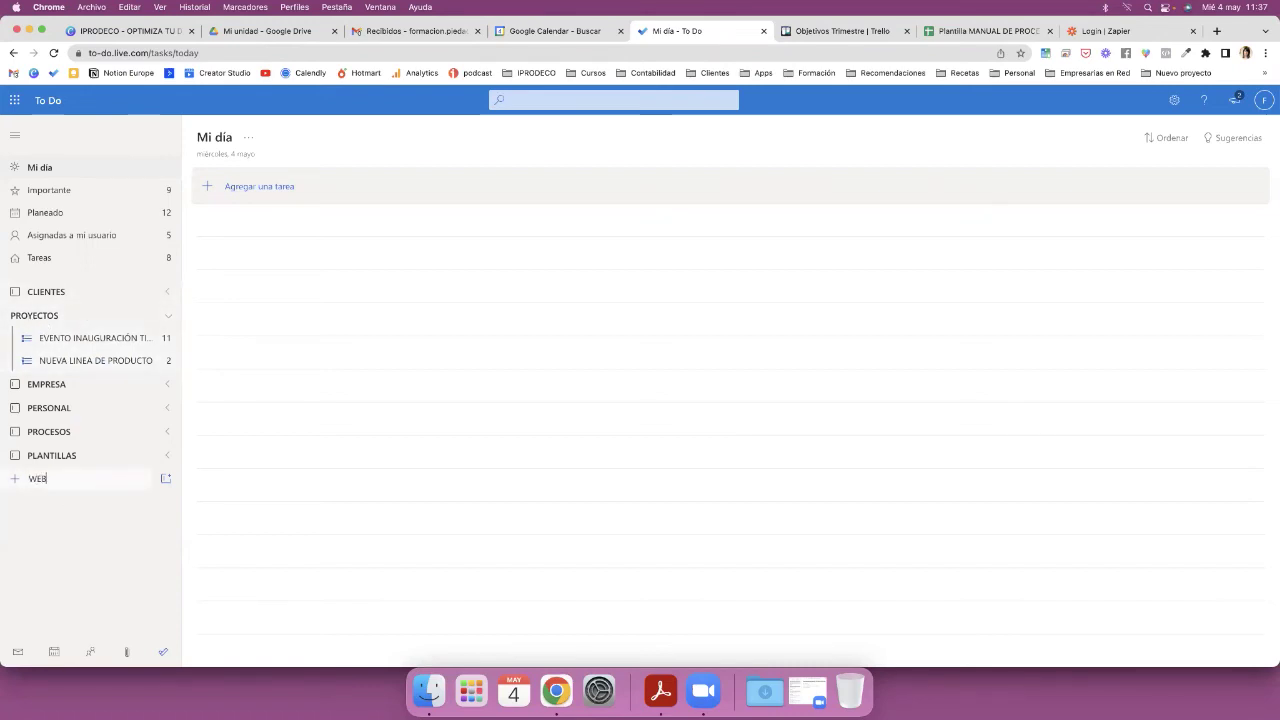
key(Return)
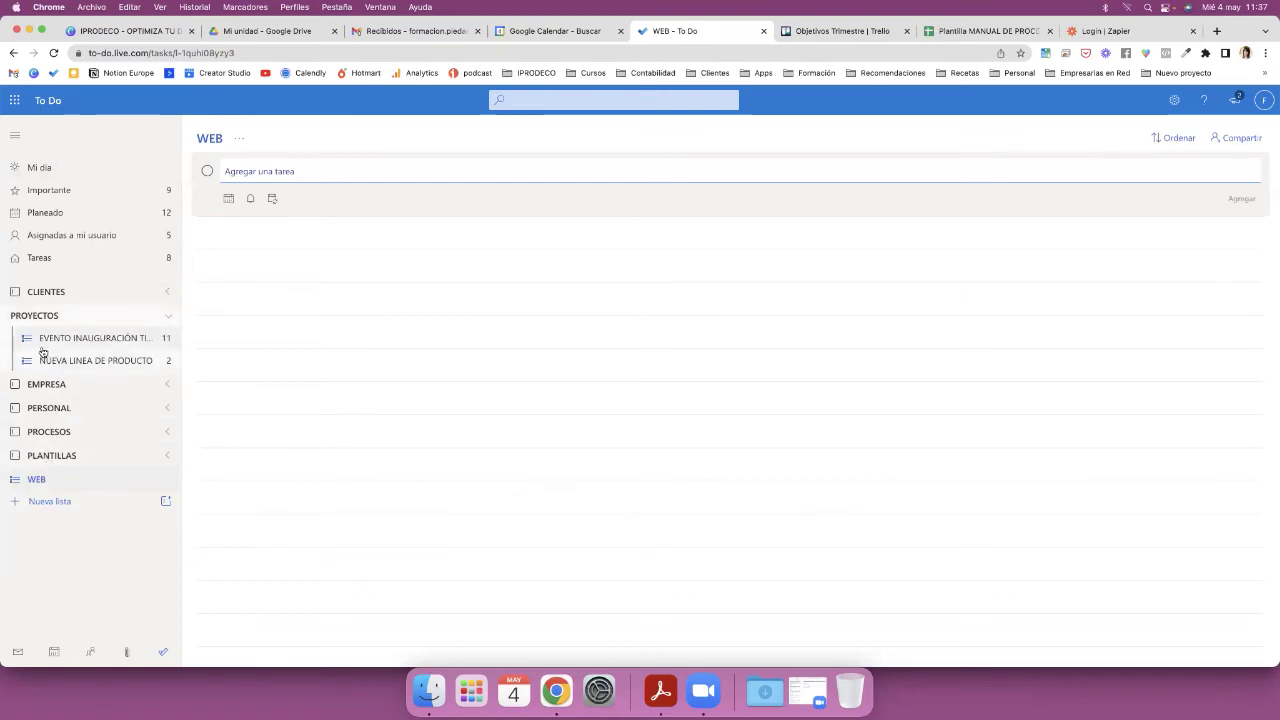
drag(37, 479, 46, 360)
- Add the tasks "Redactar los textos" and "Sesión fotos" to the WEB list
click(230, 171)
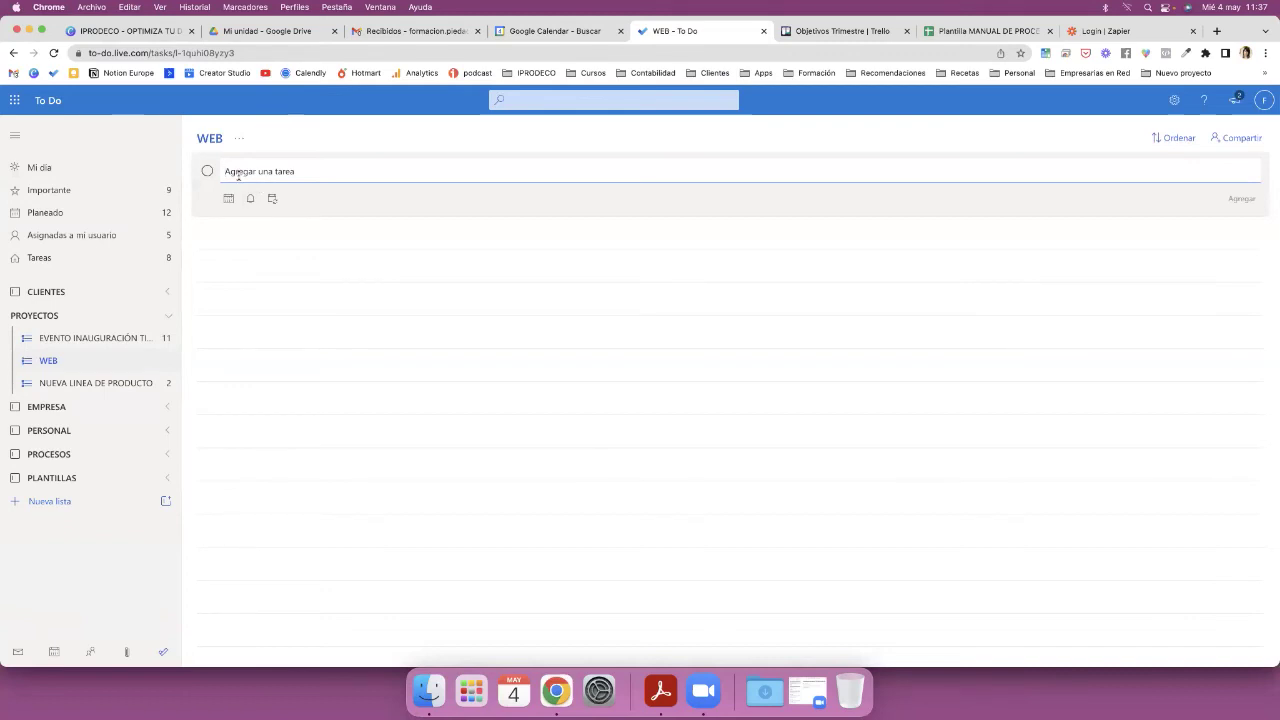
text(Redact)
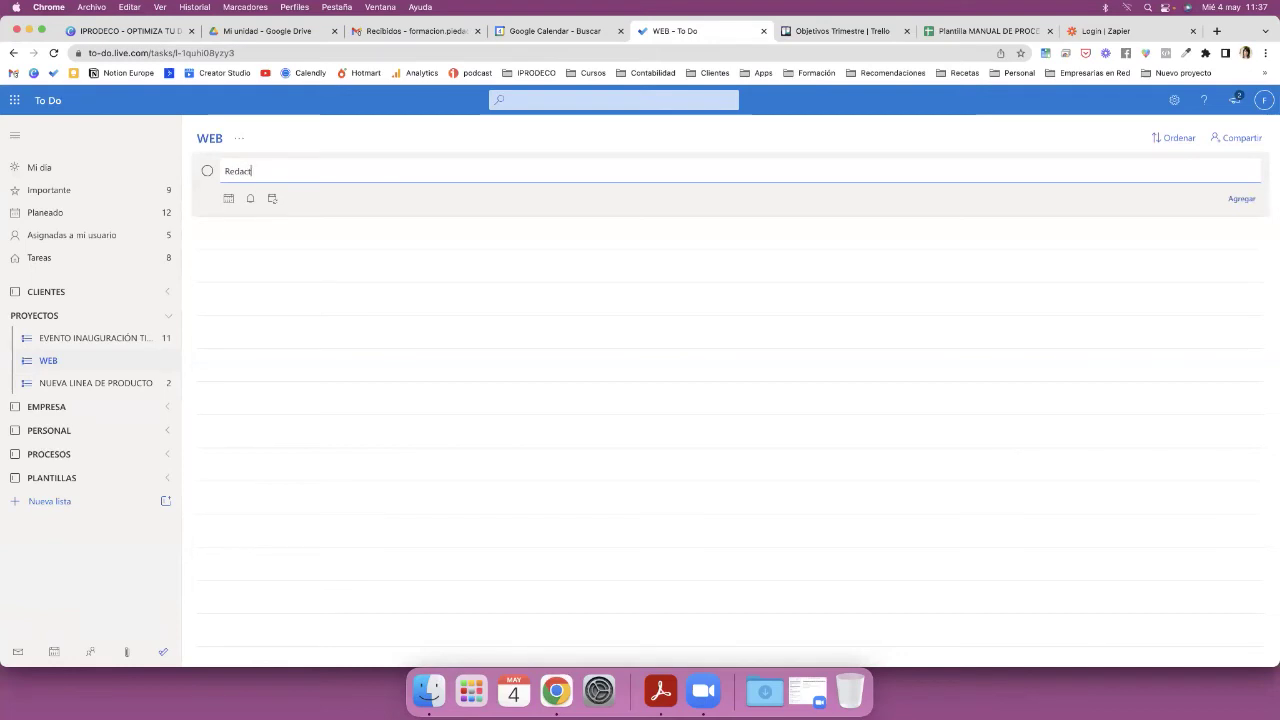
text(ar los textos)
key(Return)
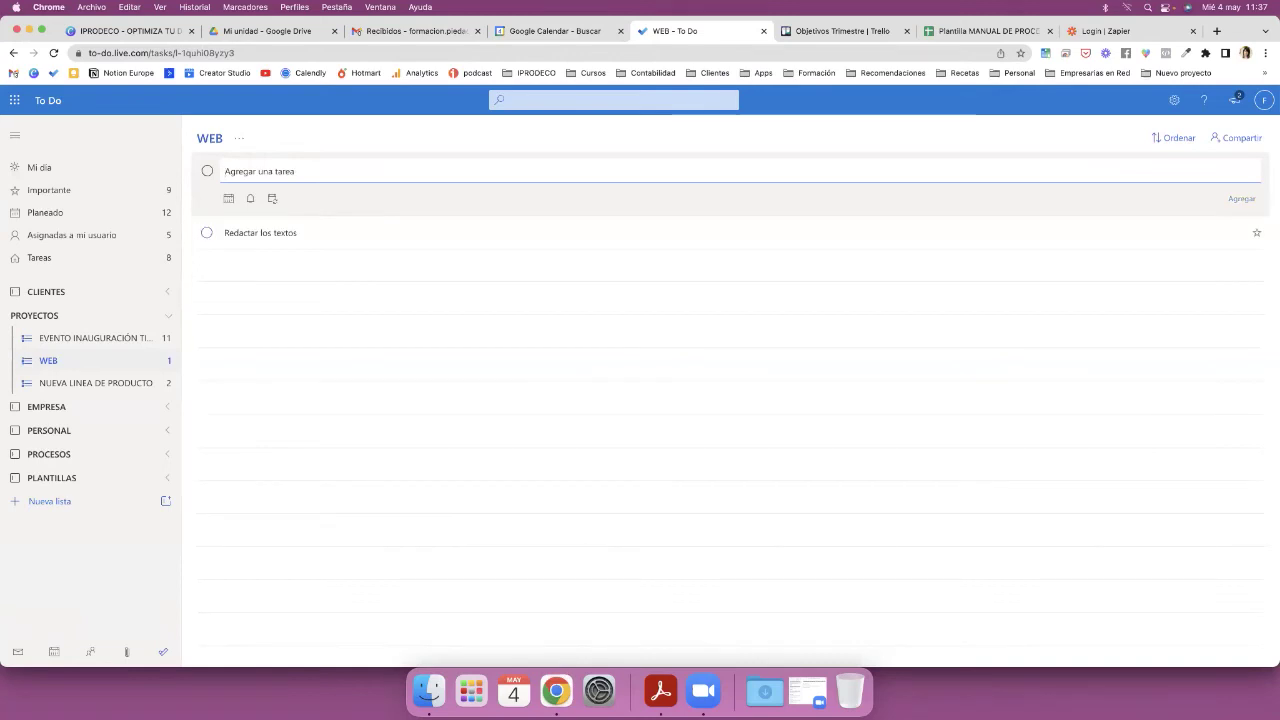
text(Sesión fotos)
key(Return)
- Add the tasks "Tpv virtual" and "Campaña marketing" to the WEB list
text(T)
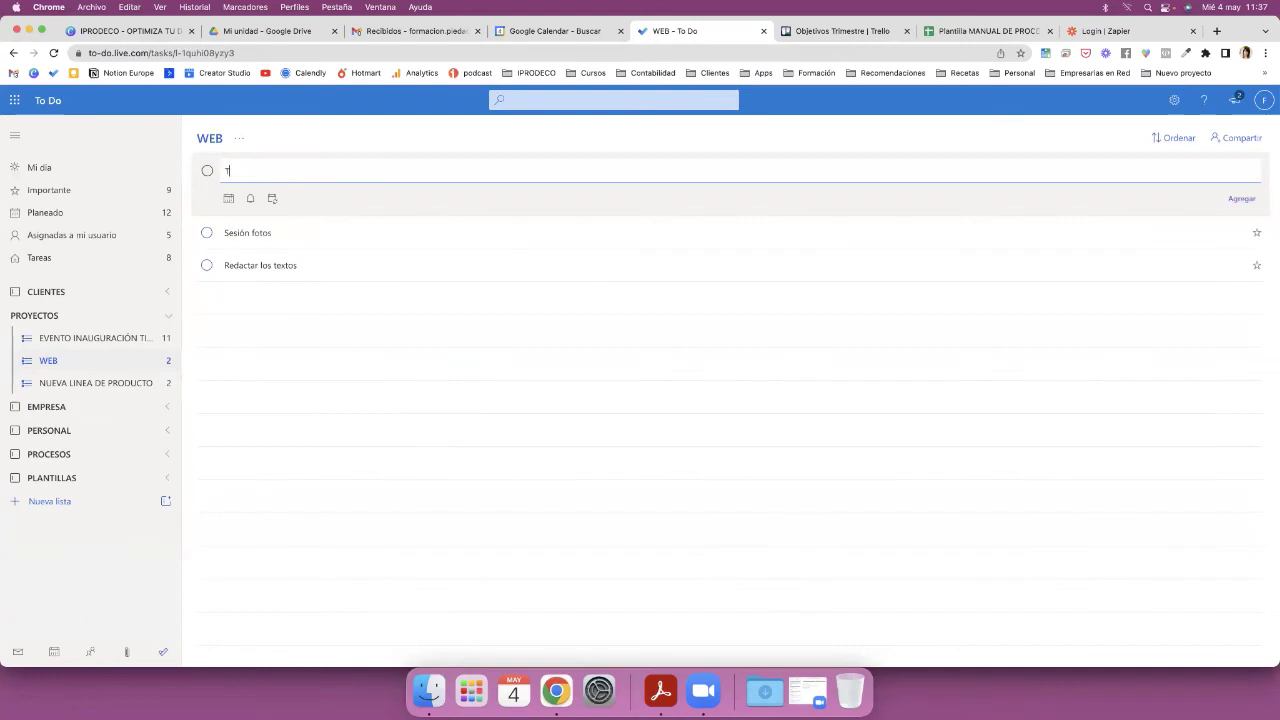
text(rtual)
key(Return)
text(Campaña market)
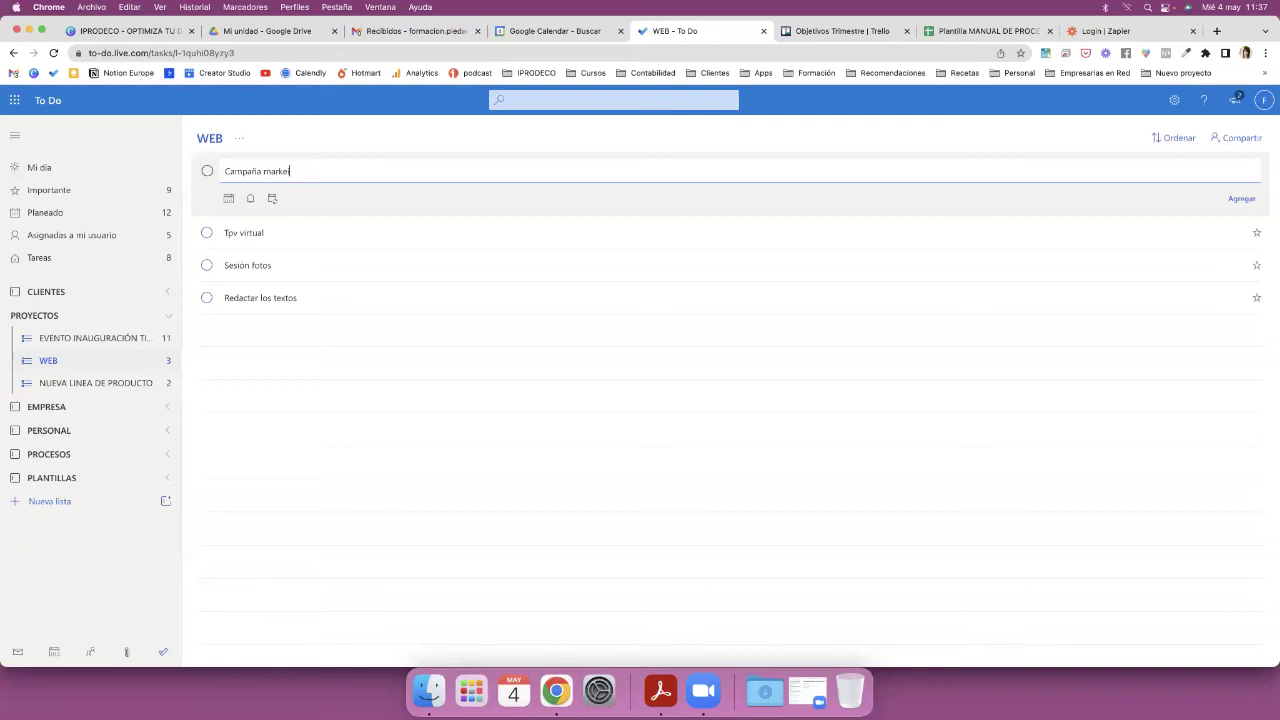
text(ing)
key(Return)
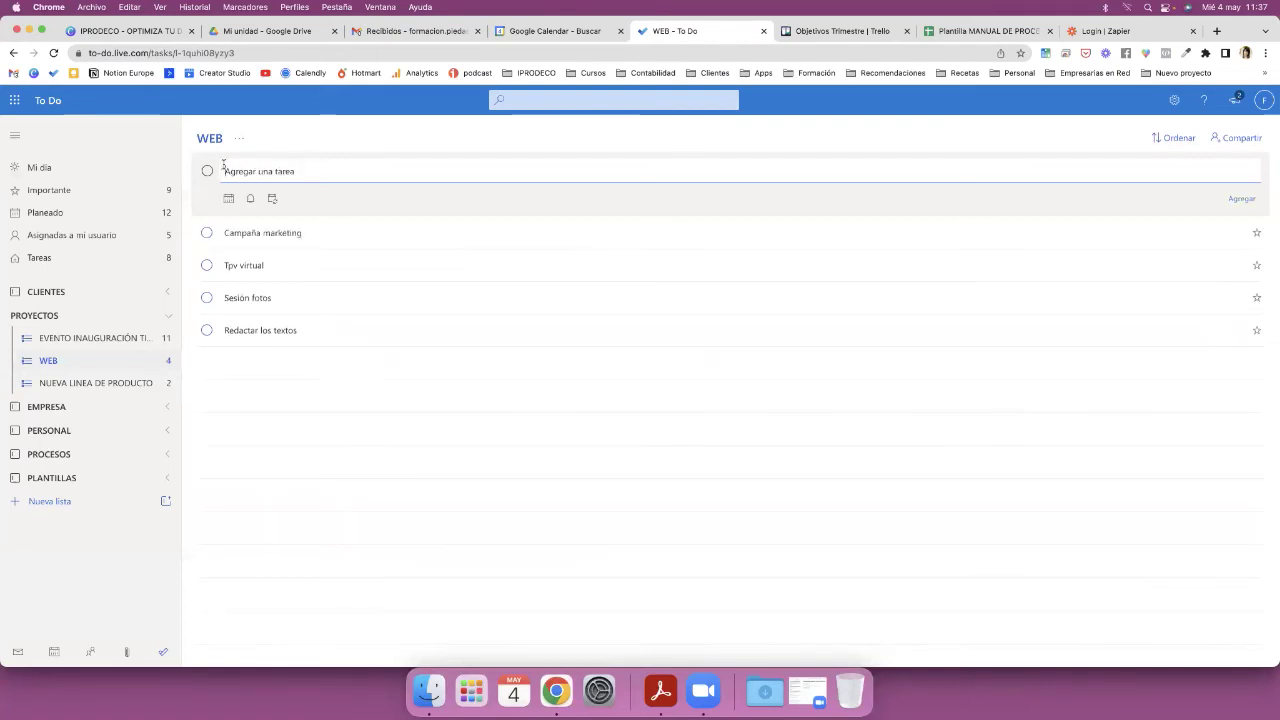
- Add the task "reclamar" to the WEB list and rename it "reclamar fra"
text(reclamar)
key(Return)
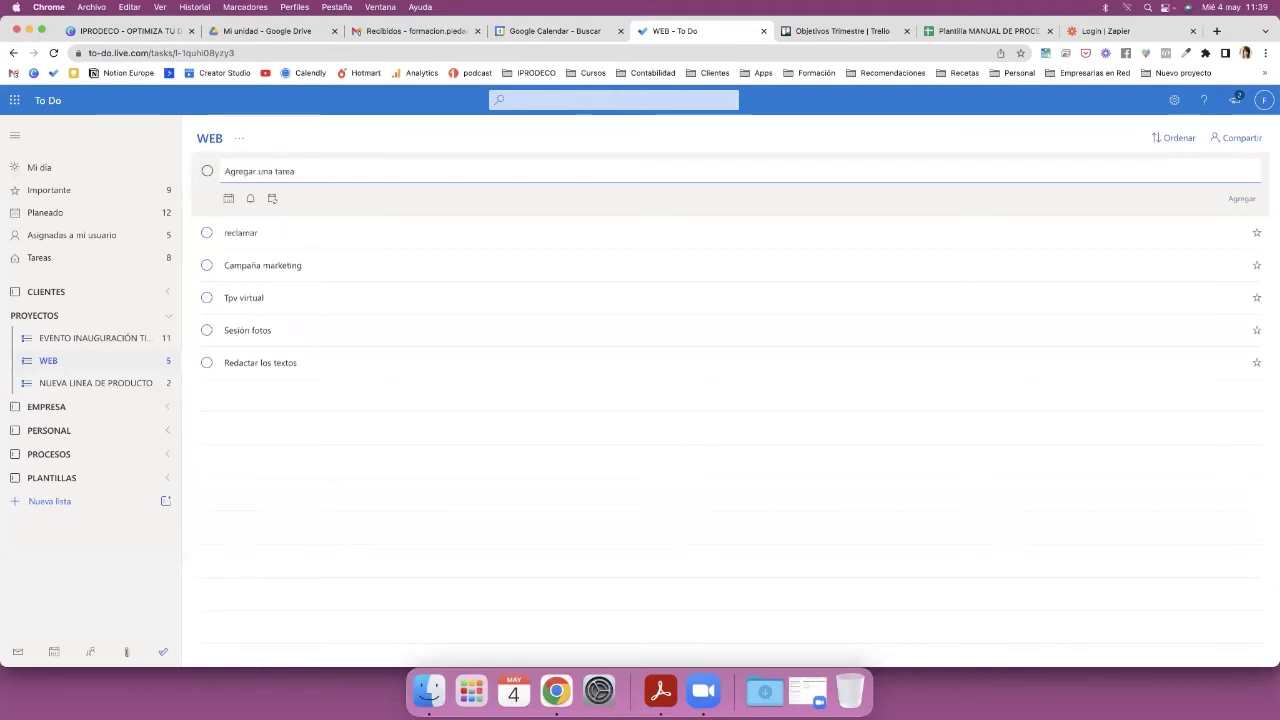
click(280, 234)
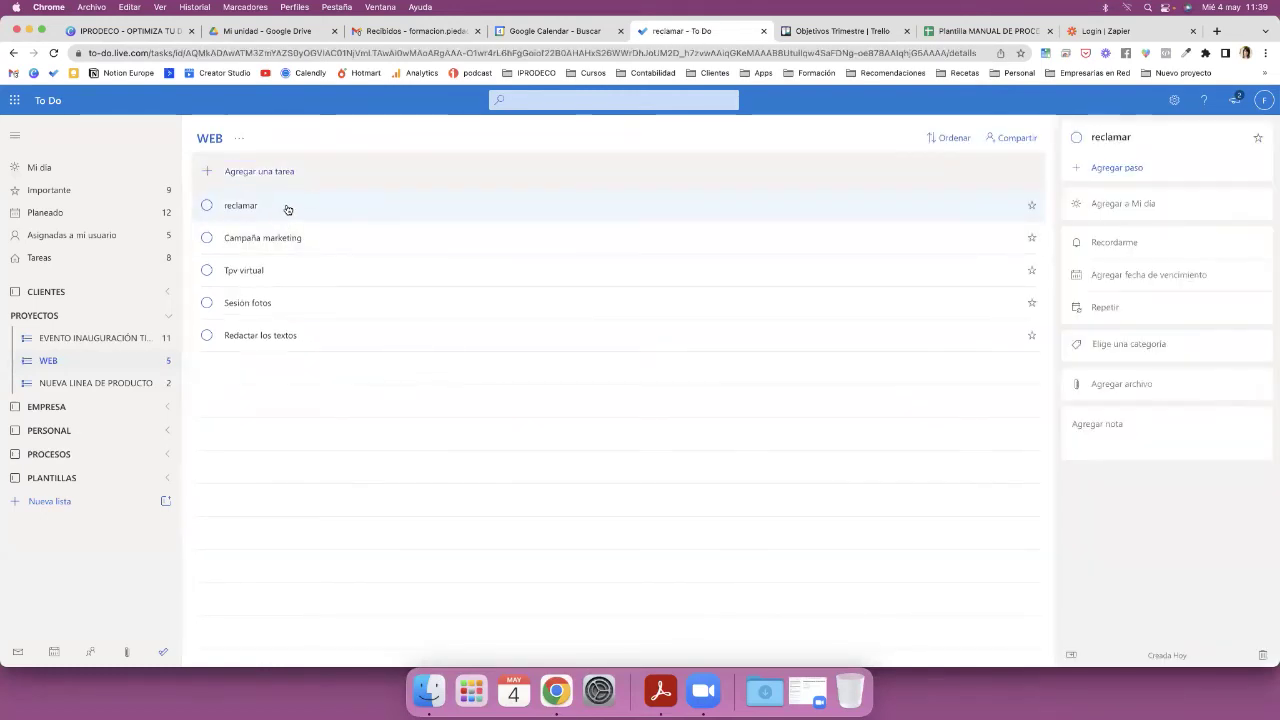
click(1146, 137)
text(fra)
key(Return)
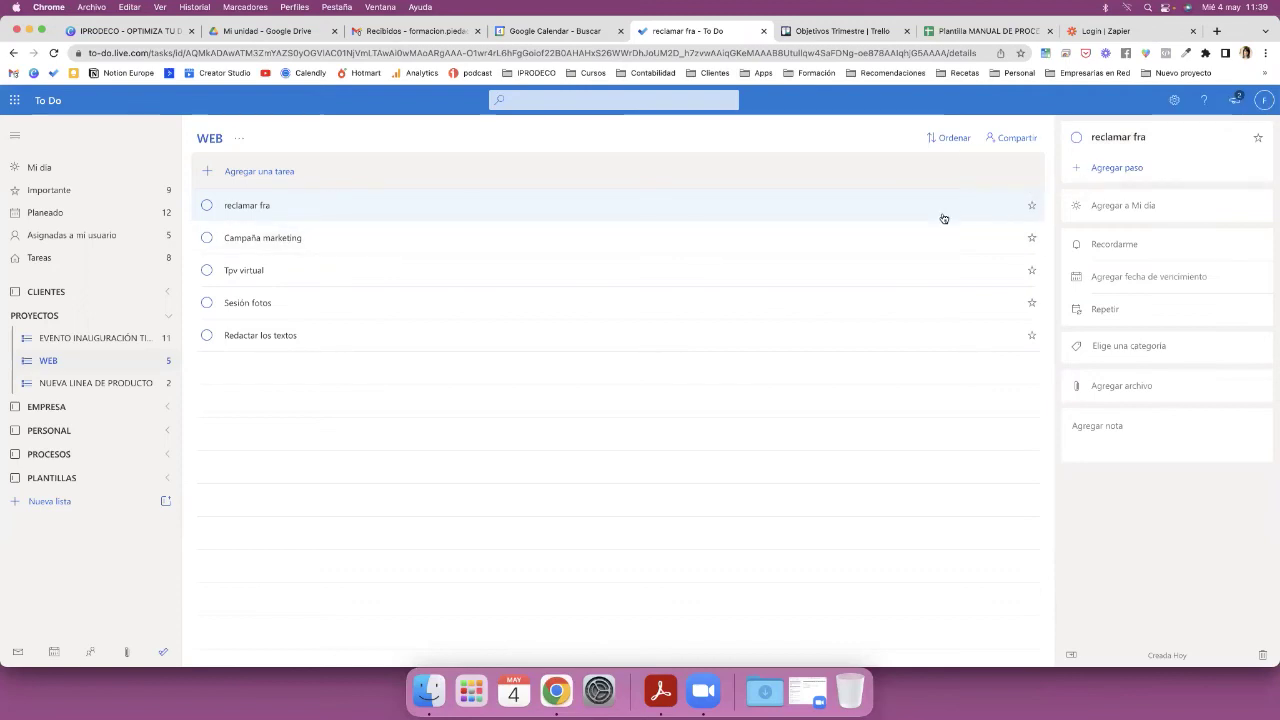
- Toggle the importance of "reclamar fra" on and off, and mark "Redactar los textos" as important
click(1032, 207)
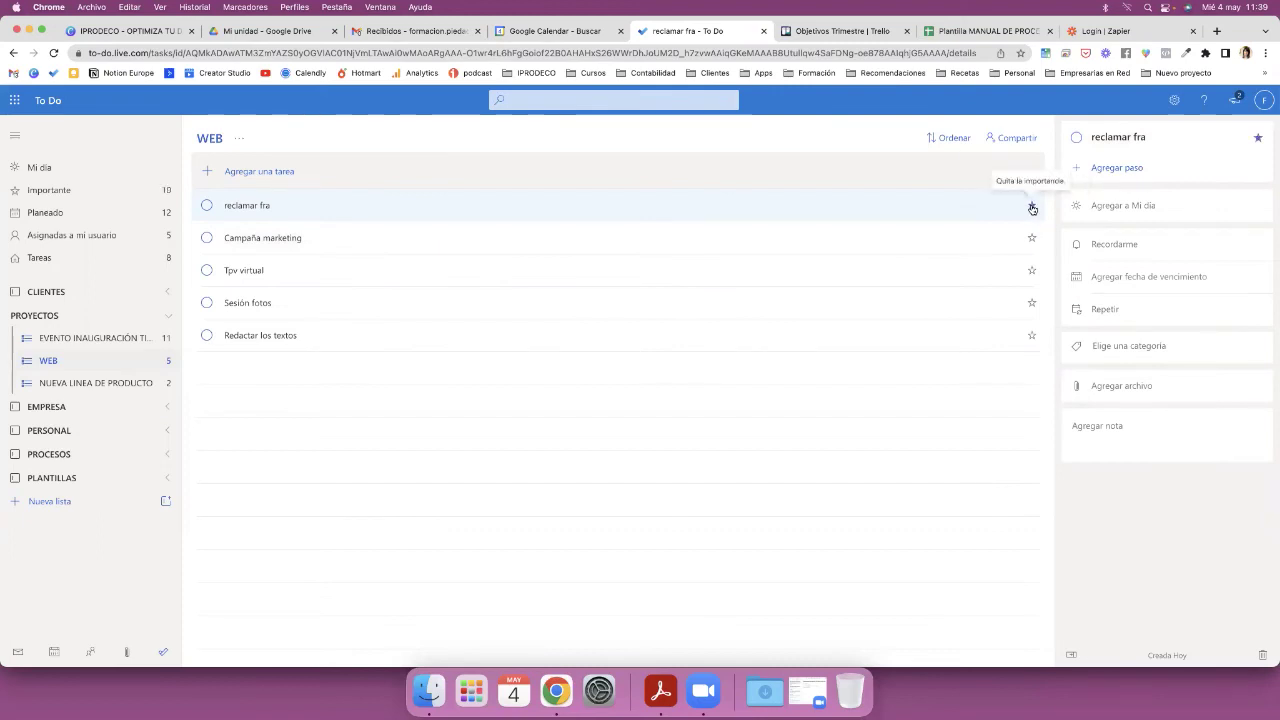
click(1032, 207)
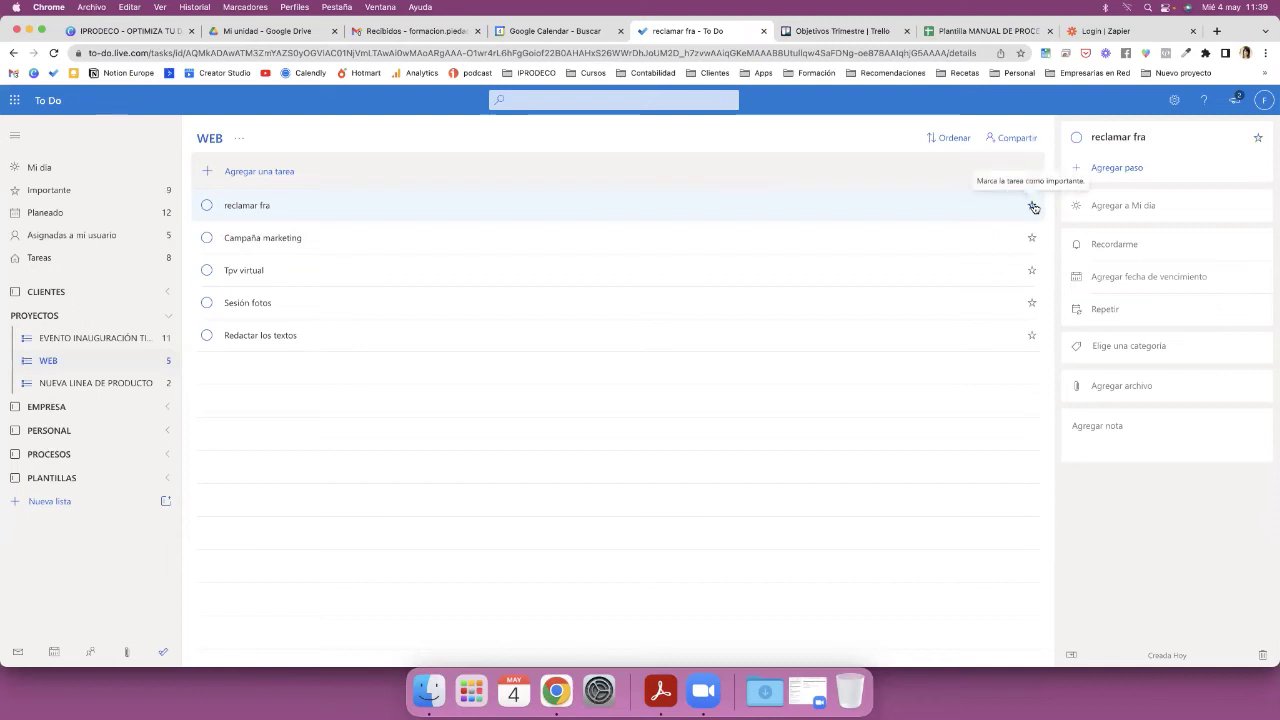
click(1033, 336)
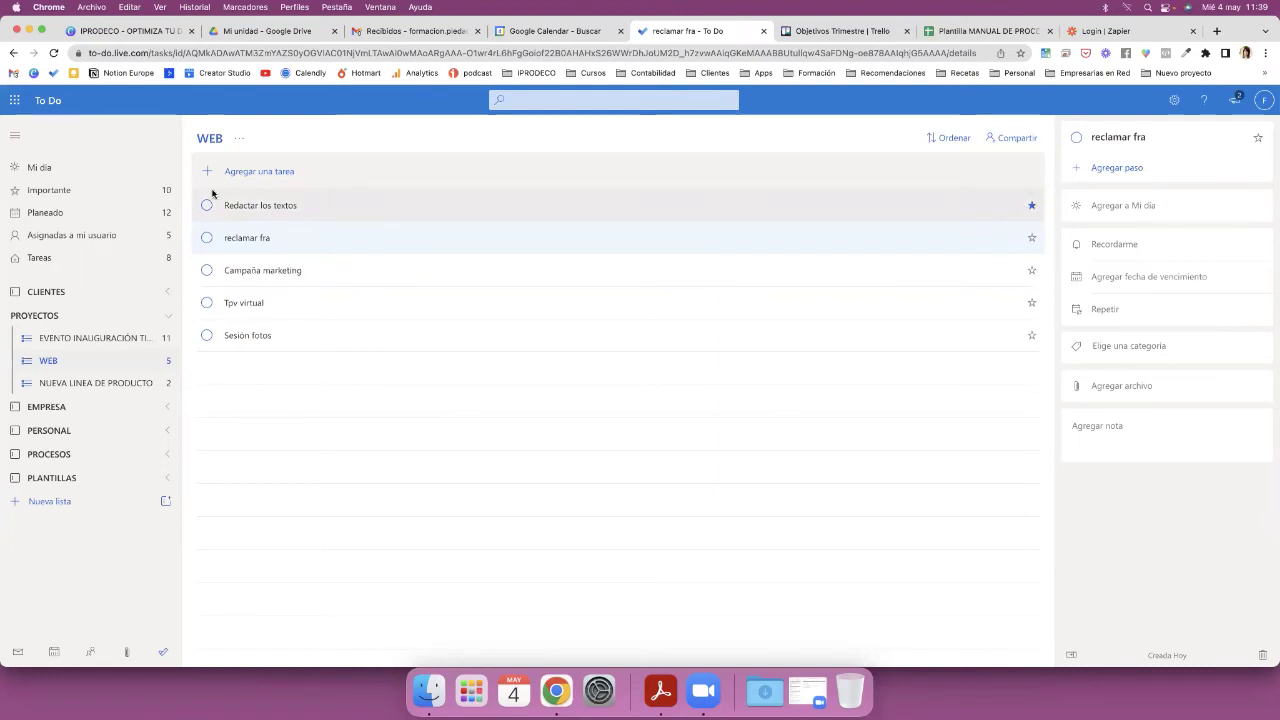
- Add the steps "página de inicio" and "página de servicios" to the task "Redactar los textos"
click(330, 207)
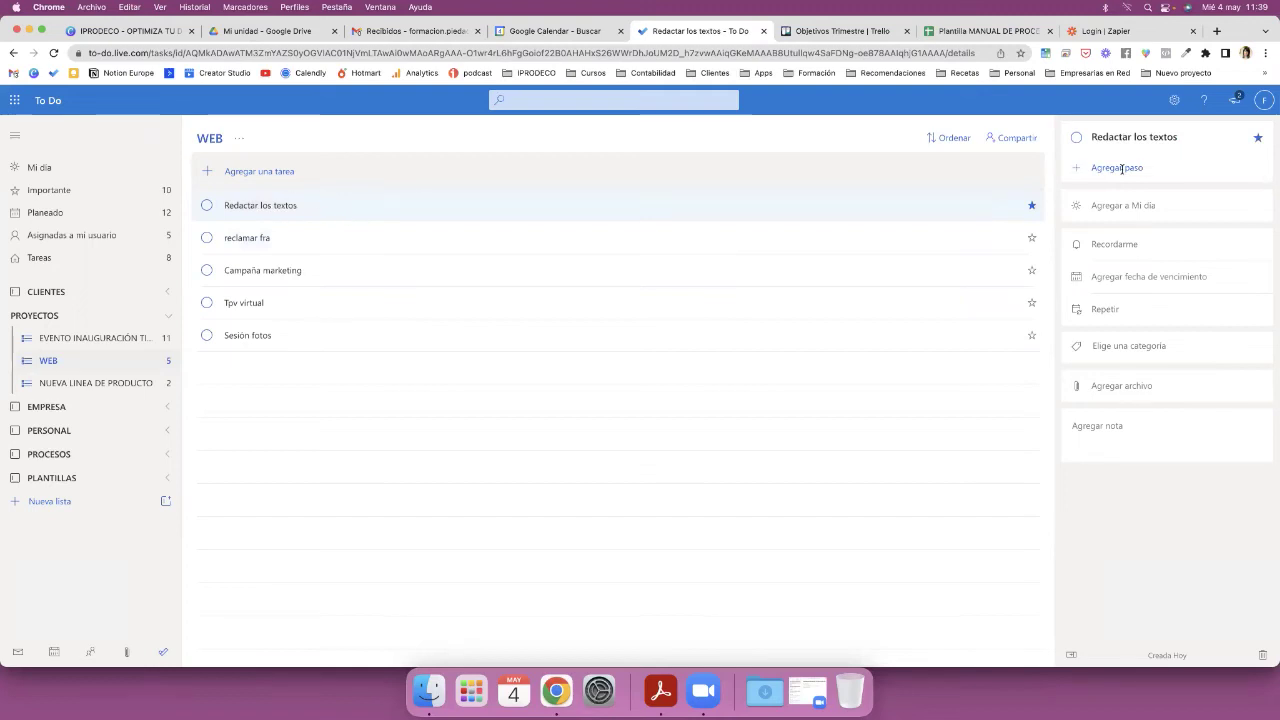
click(1121, 169)
text(pagin)
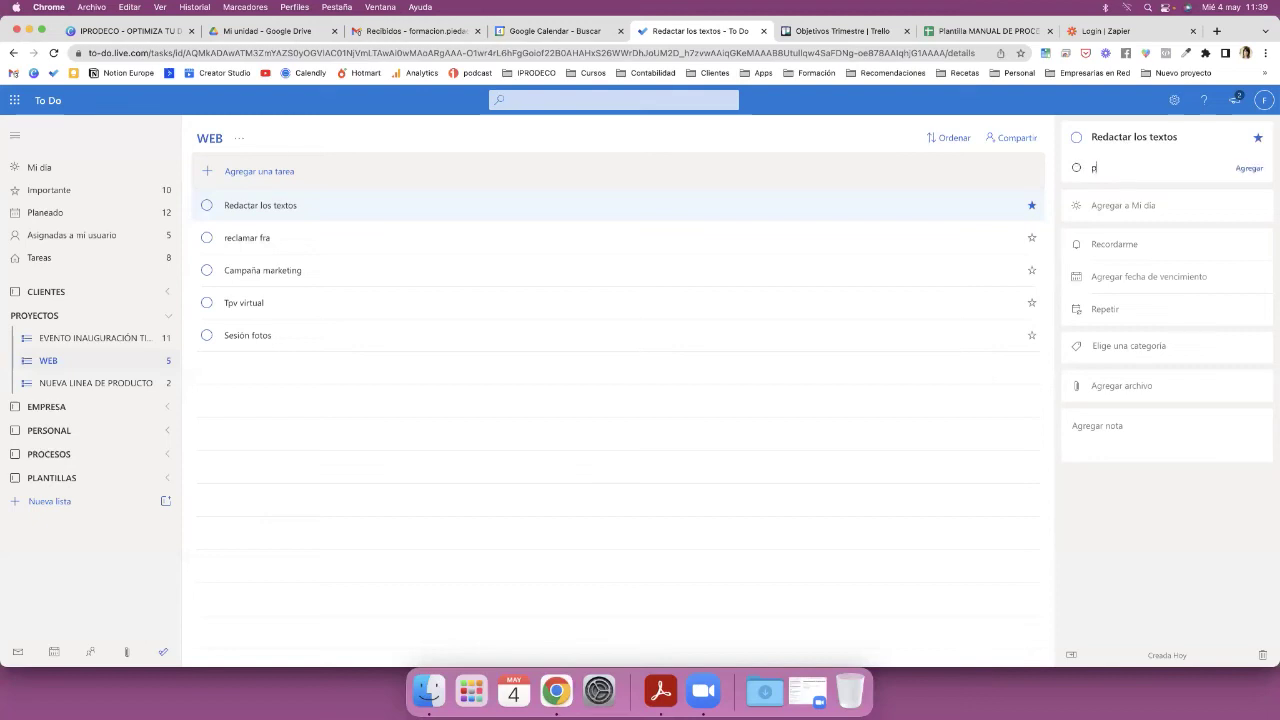
key(BackSpace)
key(BackSpace)
text(ágina de inicio)
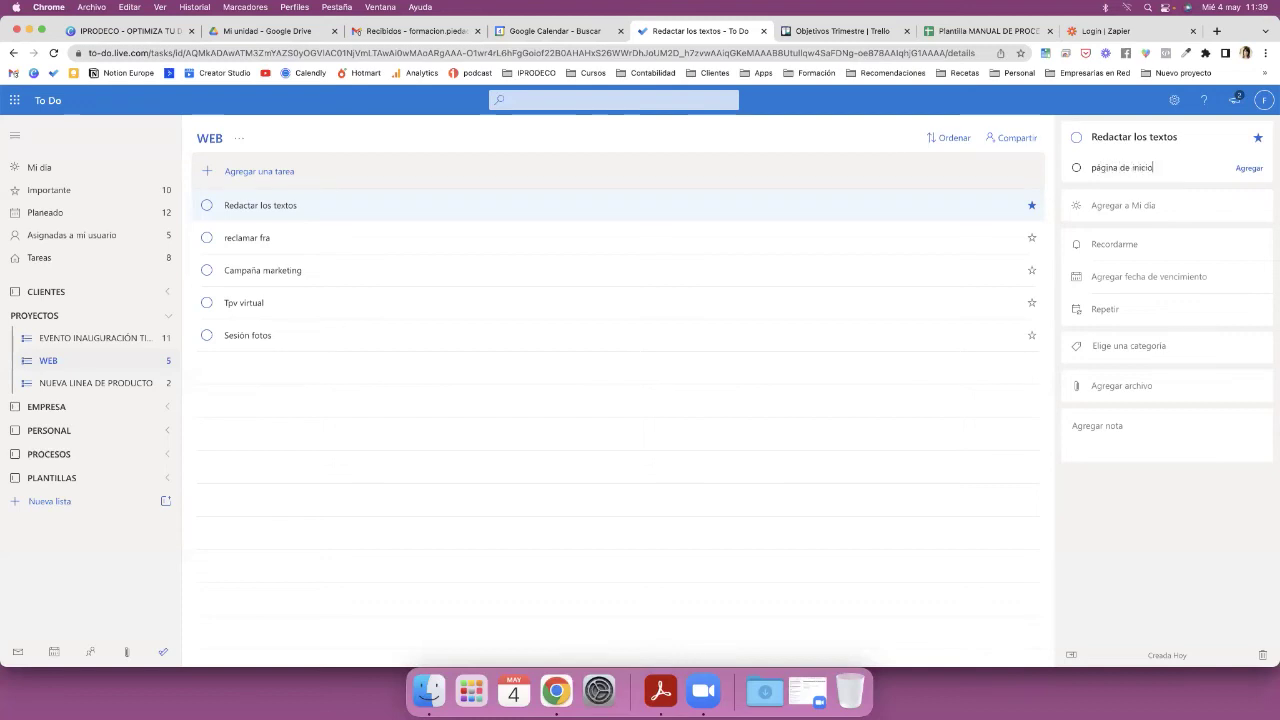
key(Return)
text(pá)
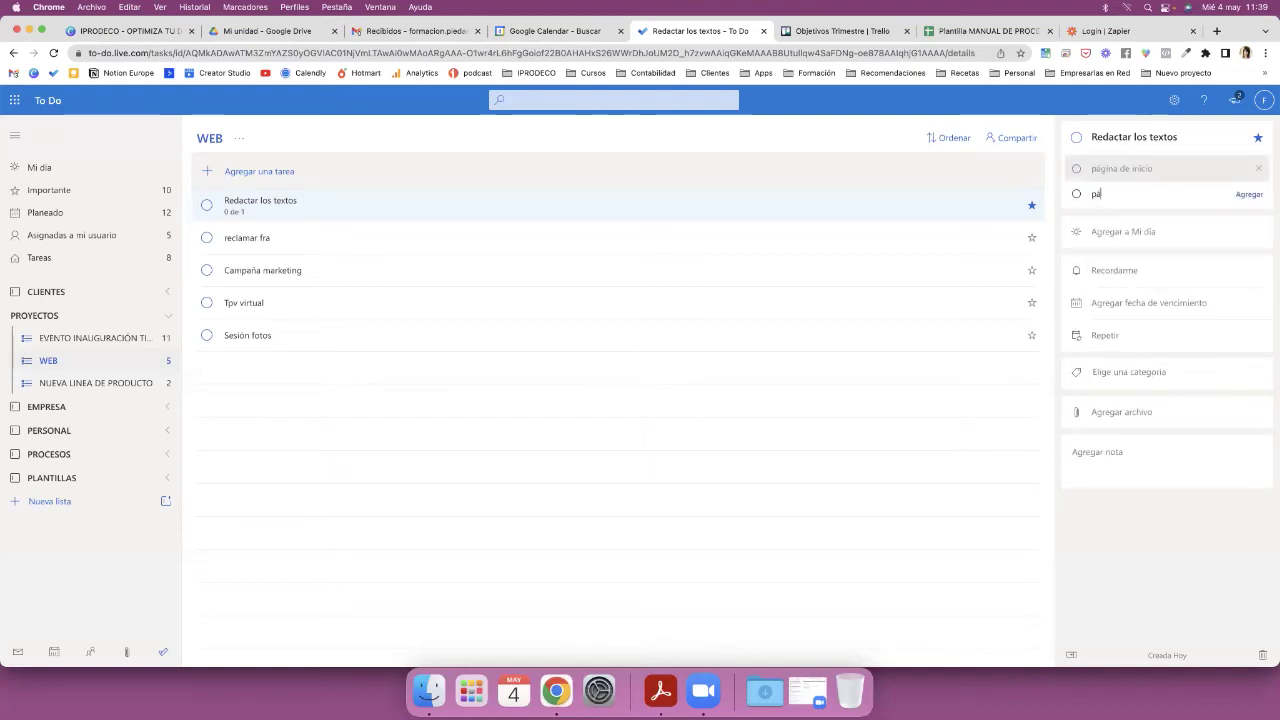
text(gina de t)
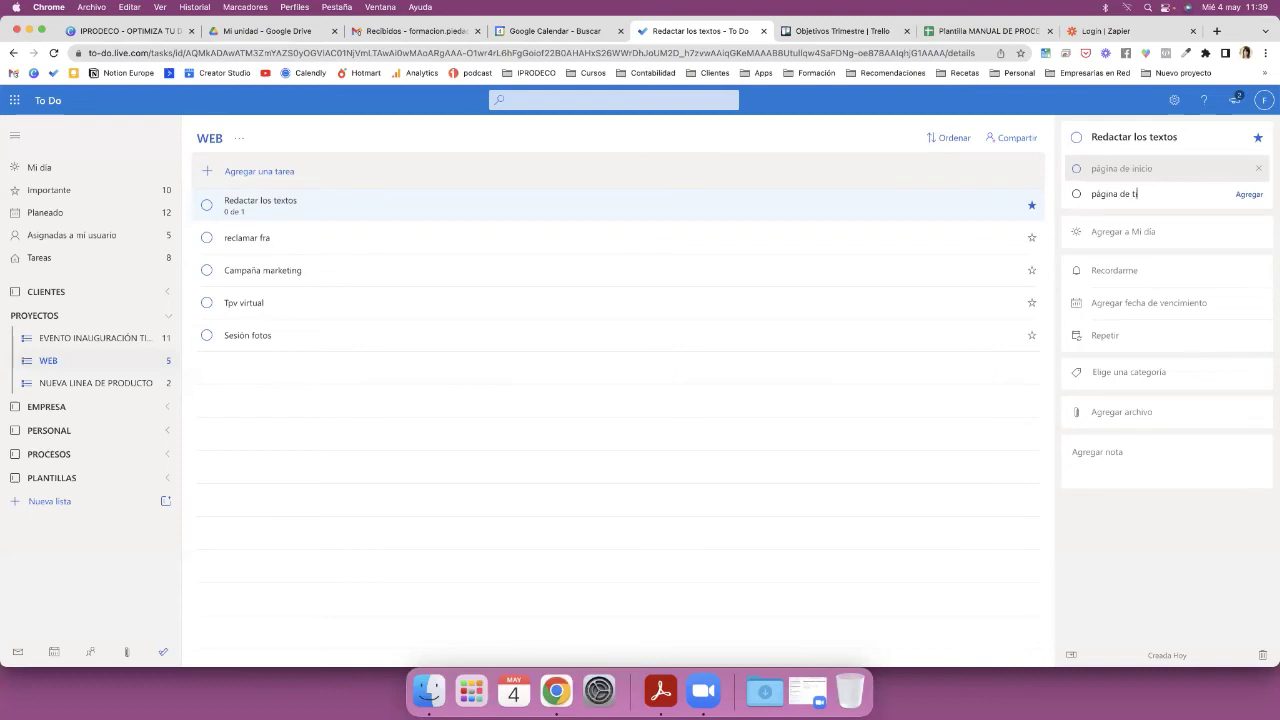
key(BackSpace)
text(servicios)
key(Return)
- Add the steps "página contacto", "blog" and "galería de fotos" to the task "Redactar los textos"
text(página)
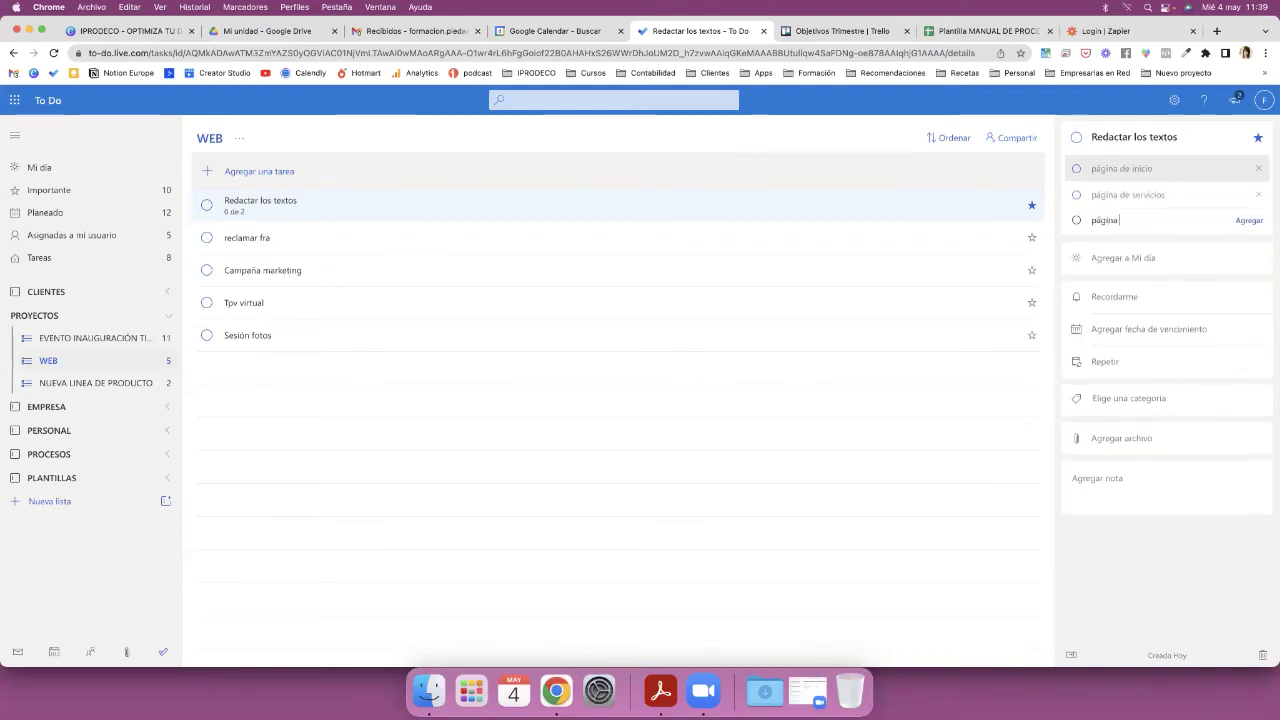
text( contacto)
key(Return)
text(blog)
key(Return)
text(galería de foto)
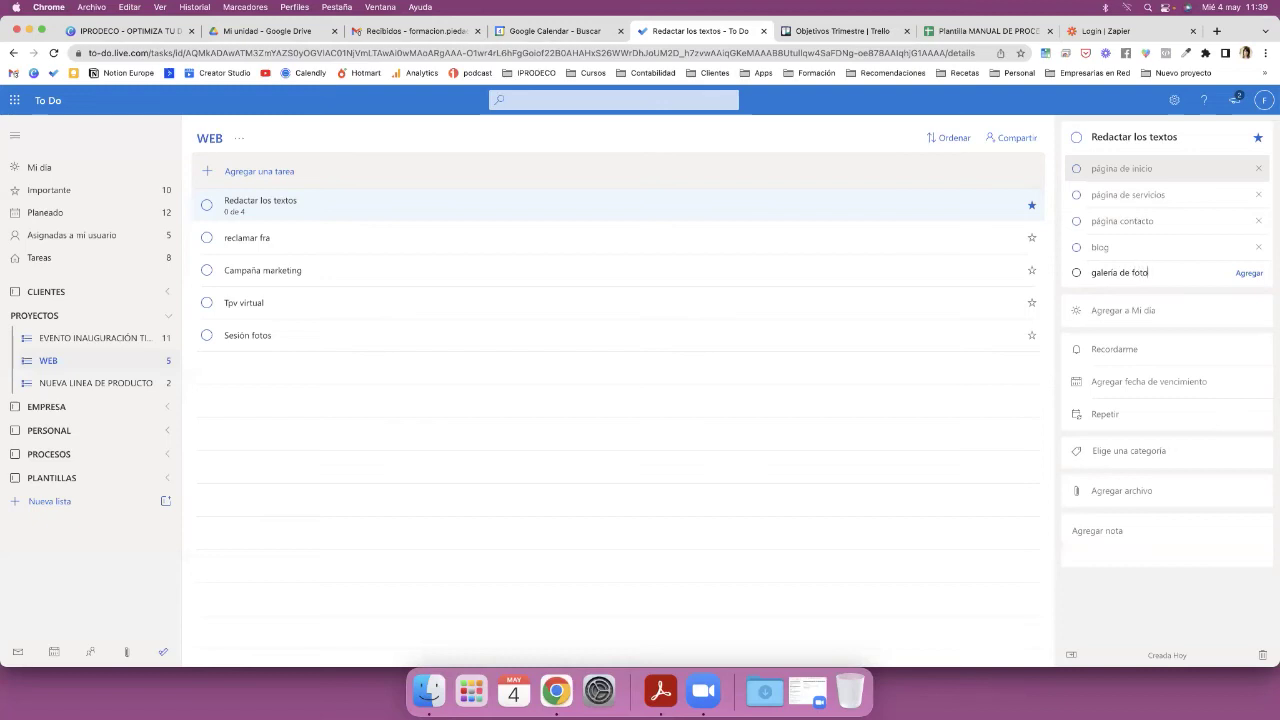
key(Return)
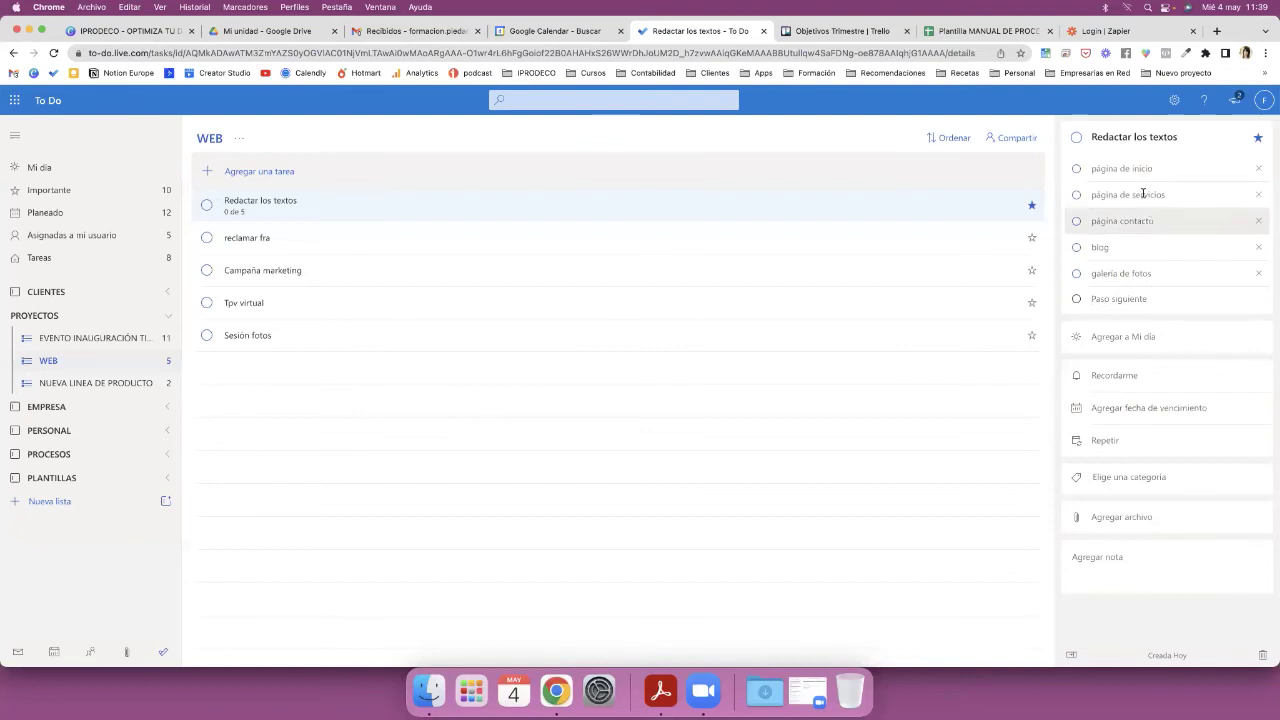
- Set the due date of "Redactar los textos" to 17 May 2022
click(1148, 410)
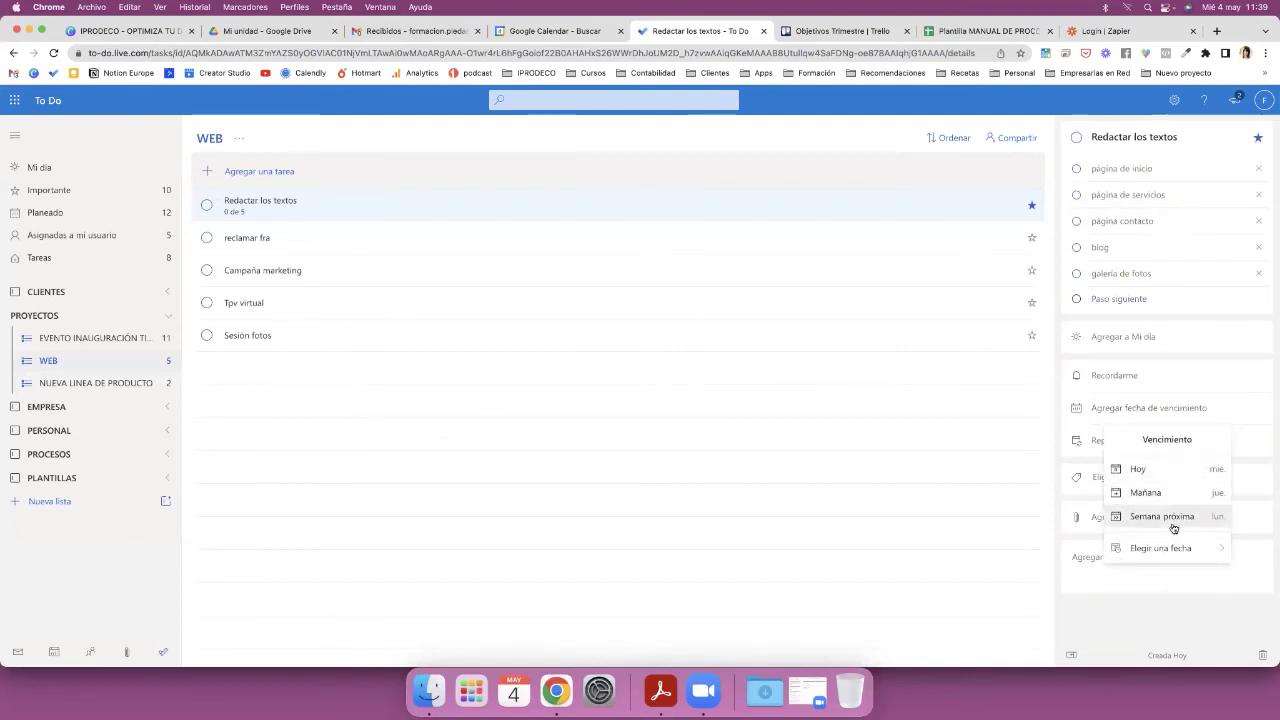
mouse_move(1130, 545)
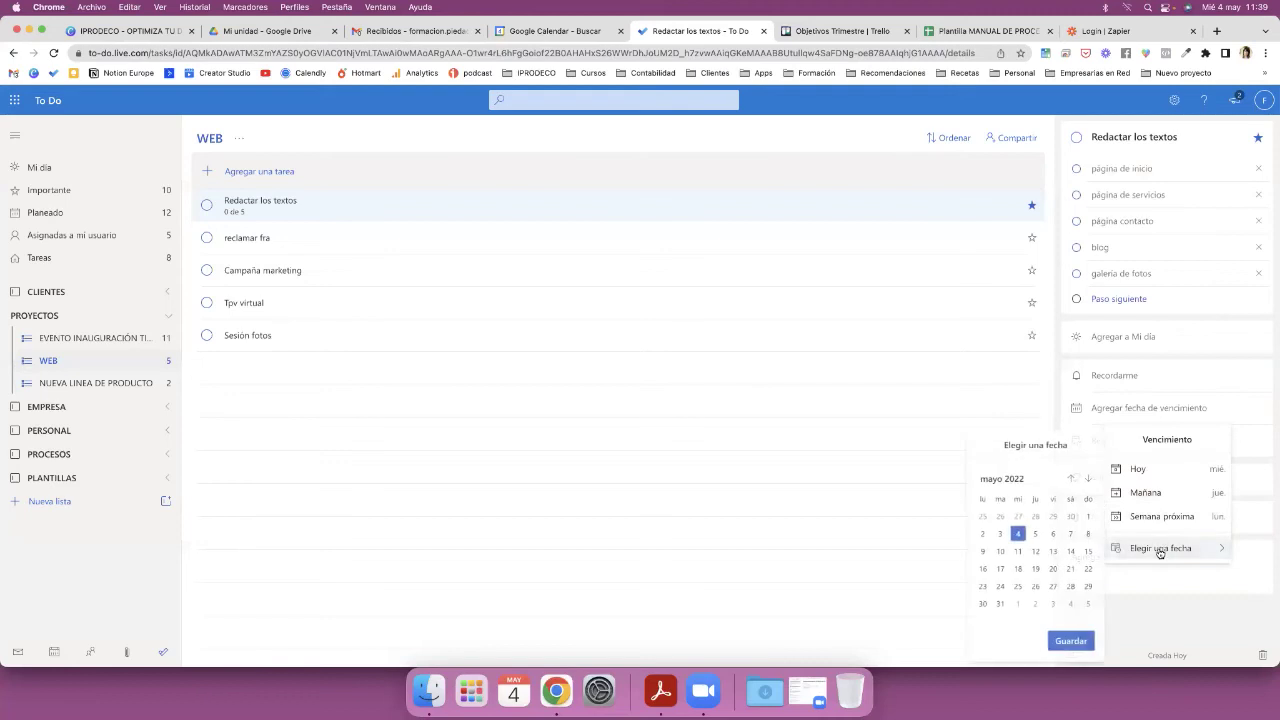
click(999, 569)
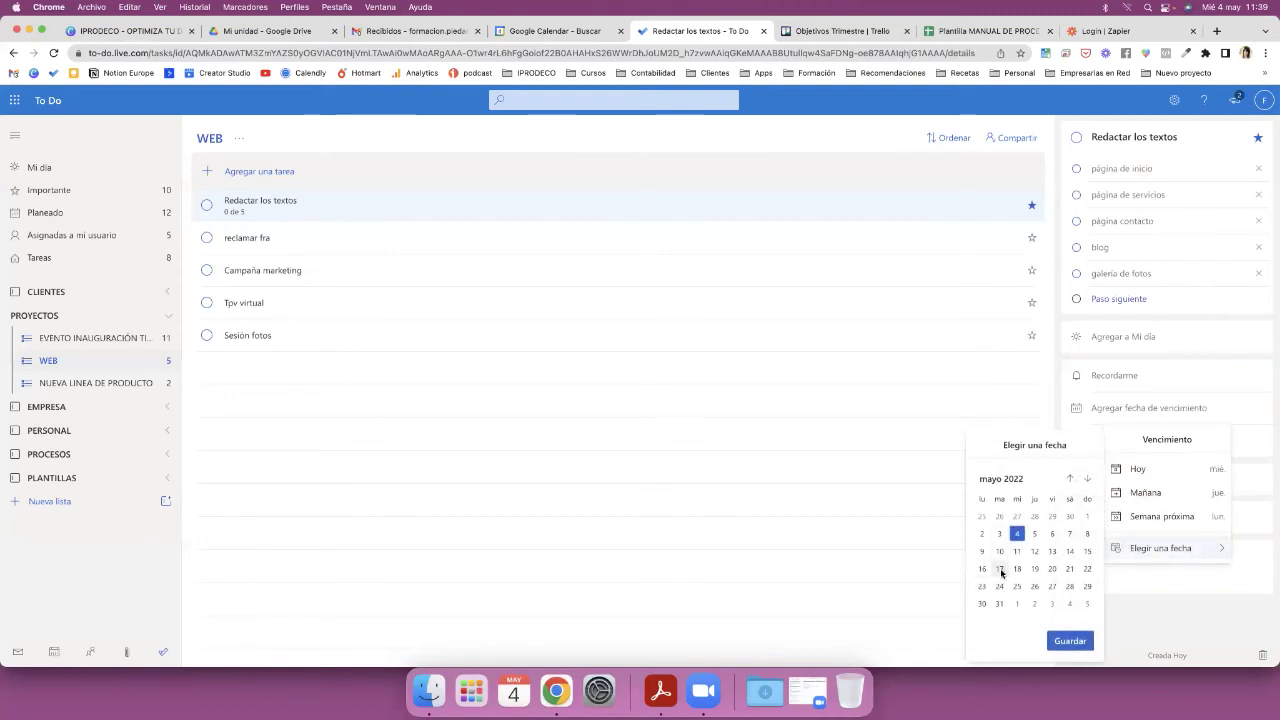
click(1069, 641)
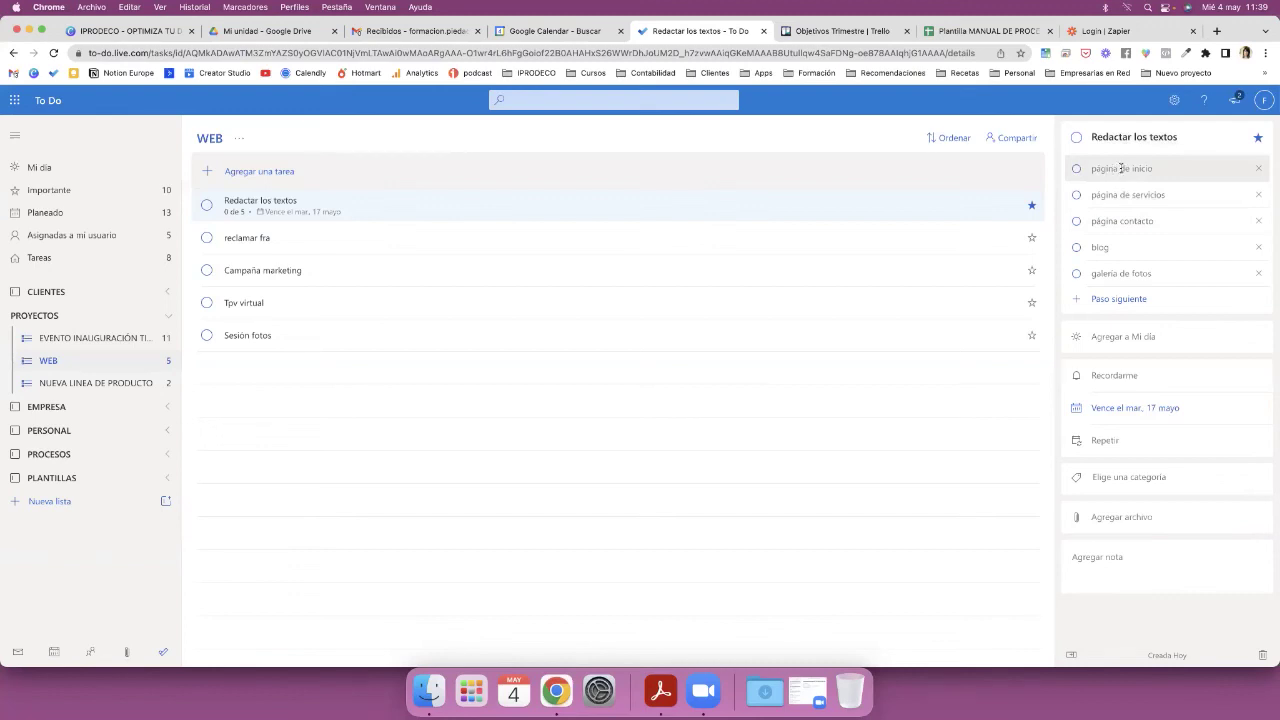
- Set the due date of "Redactar los textos" to tomorrow and mark its step "página de inicio" as completed
click(1140, 406)
click(1161, 490)
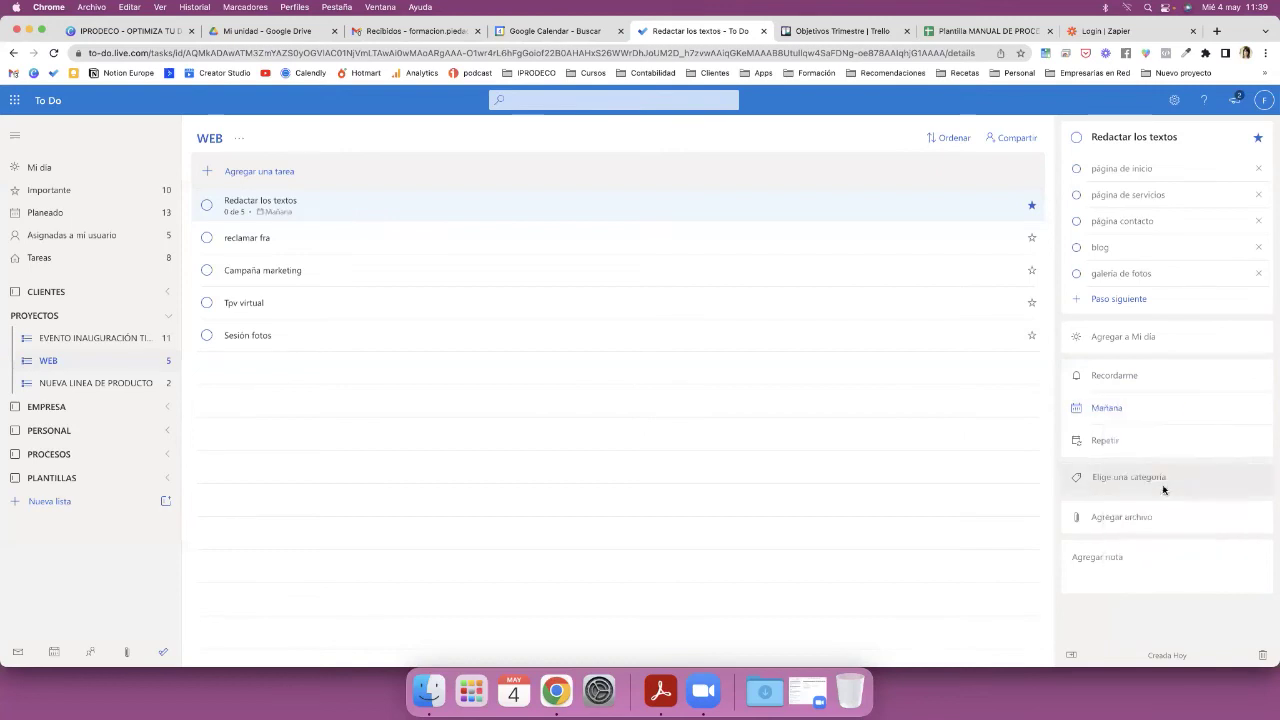
click(1077, 170)
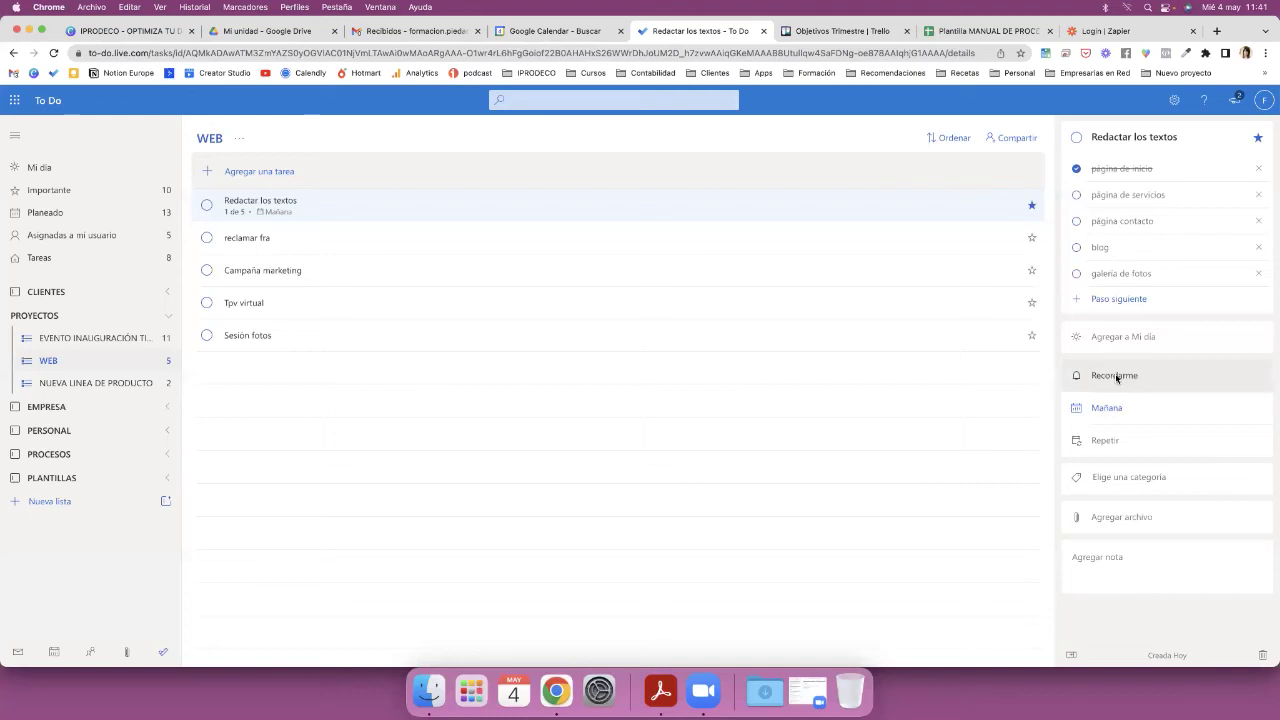
key(ctrl+Up)
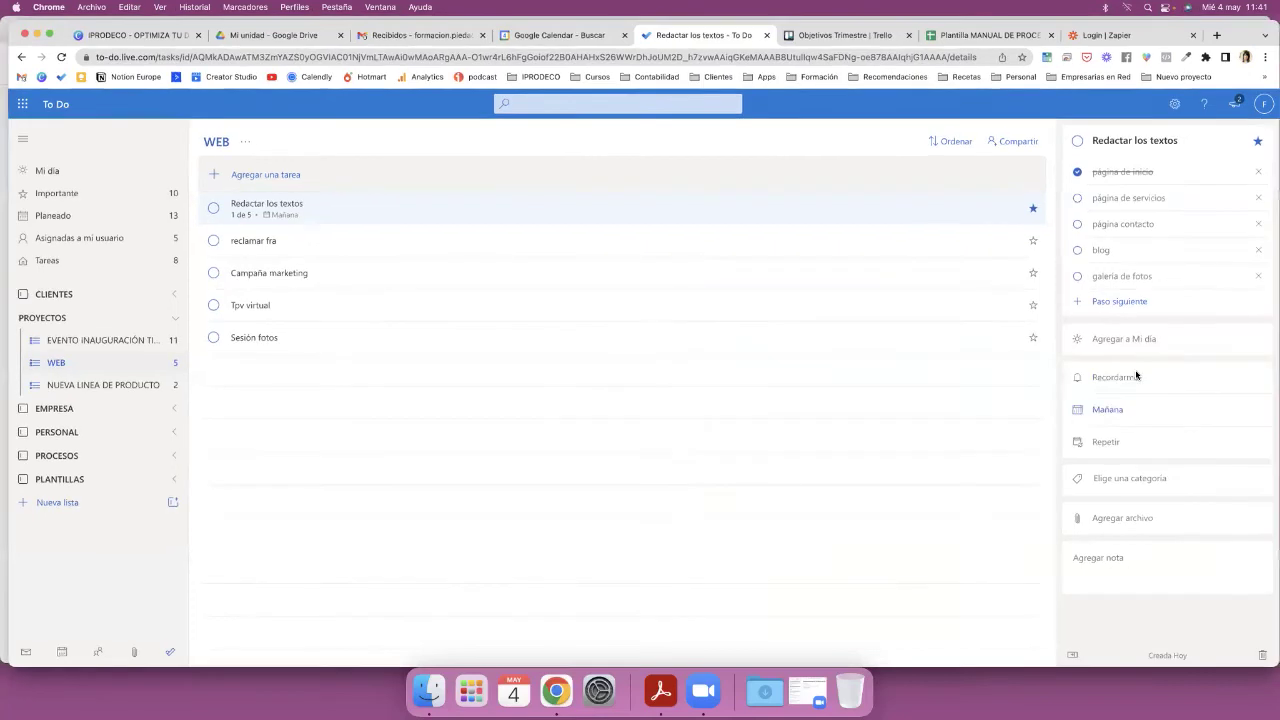
click(1006, 346)
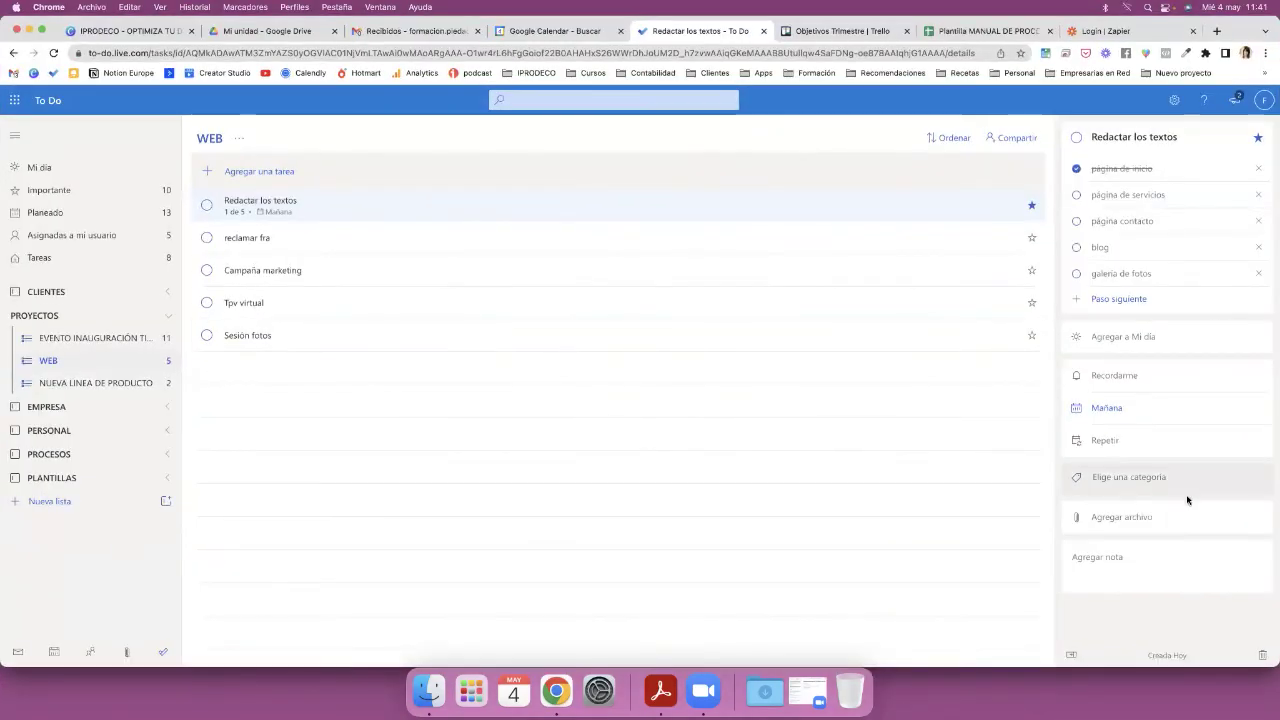
- Assign the Red category to "Redactar los textos" and the Orange category to "Sesión fotos"
click(1132, 480)
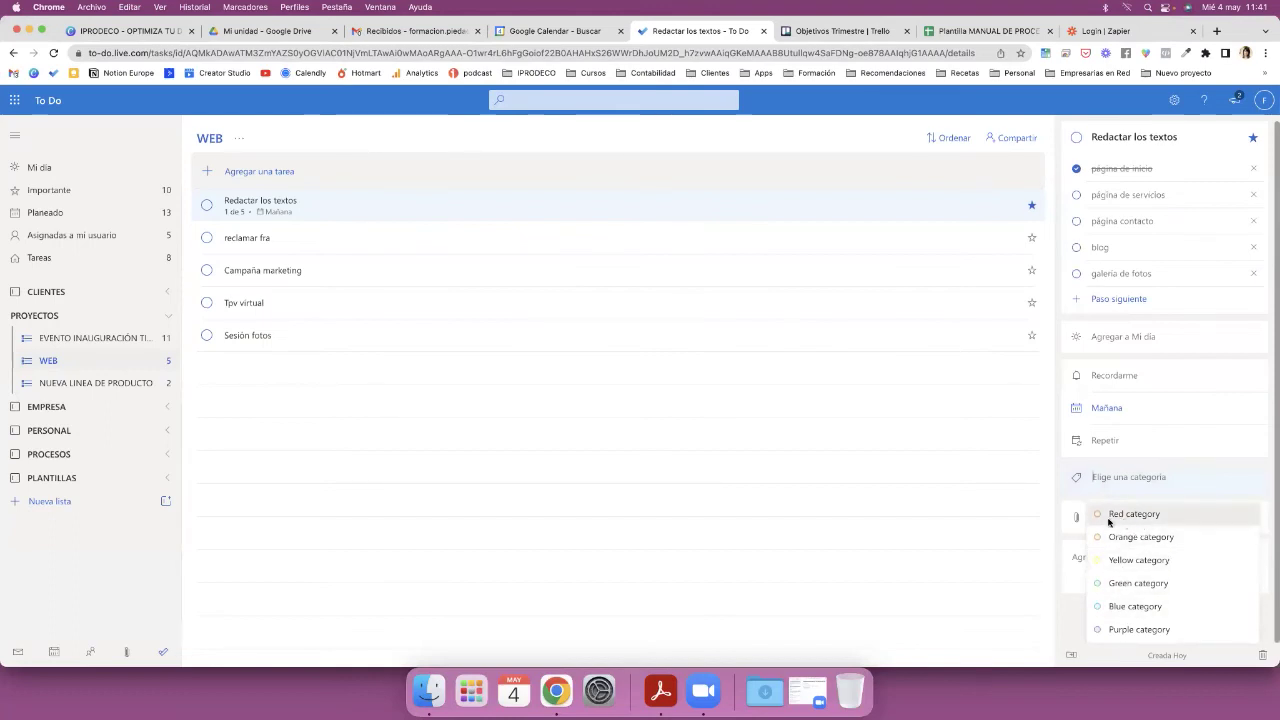
click(1108, 518)
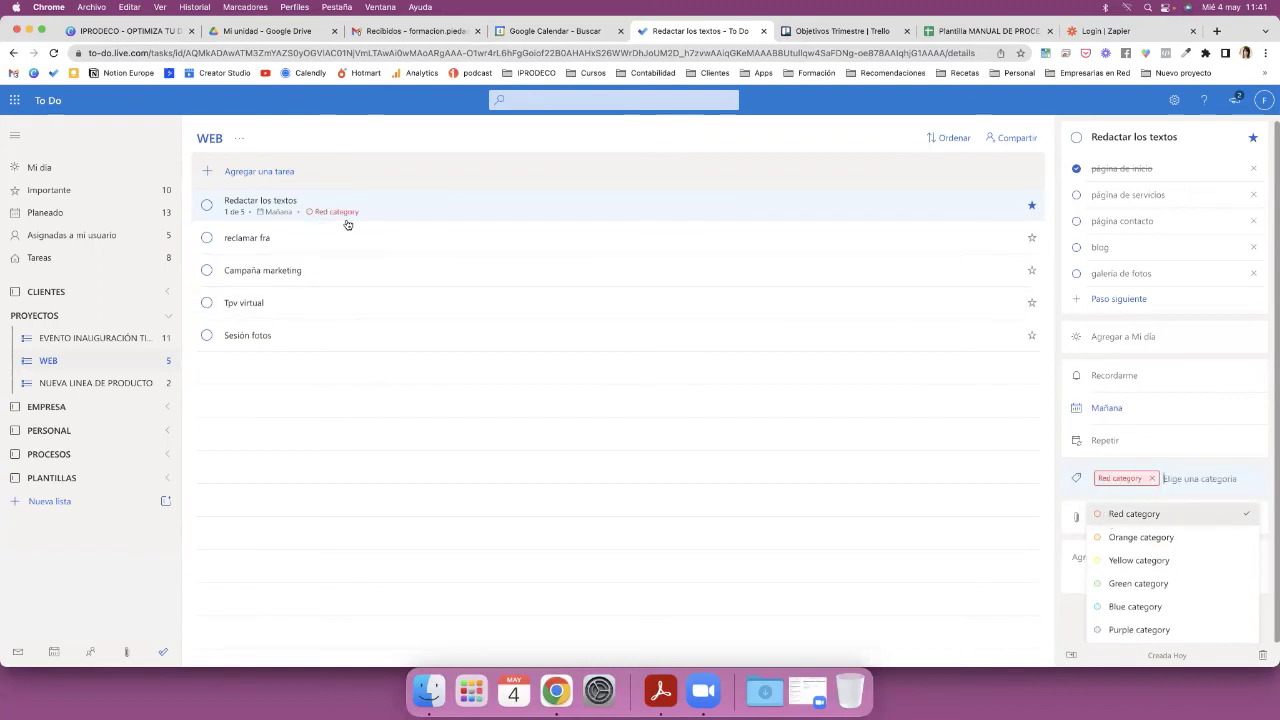
click(524, 339)
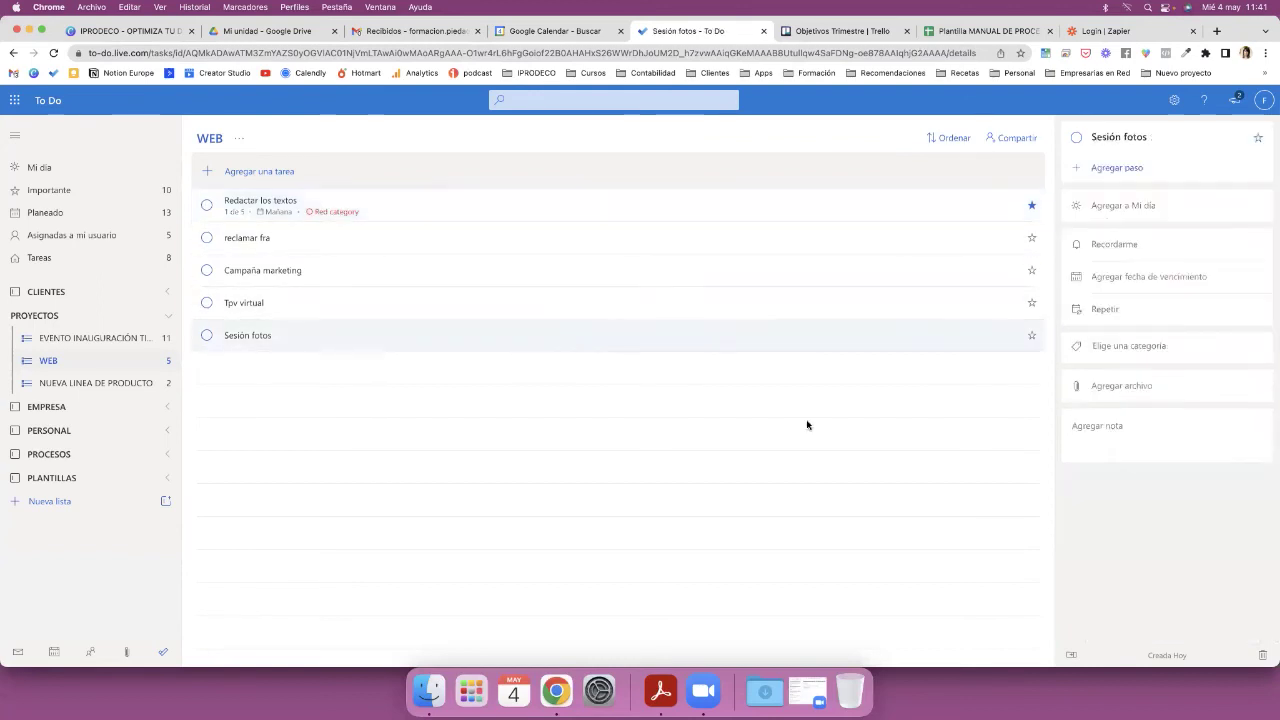
click(1146, 345)
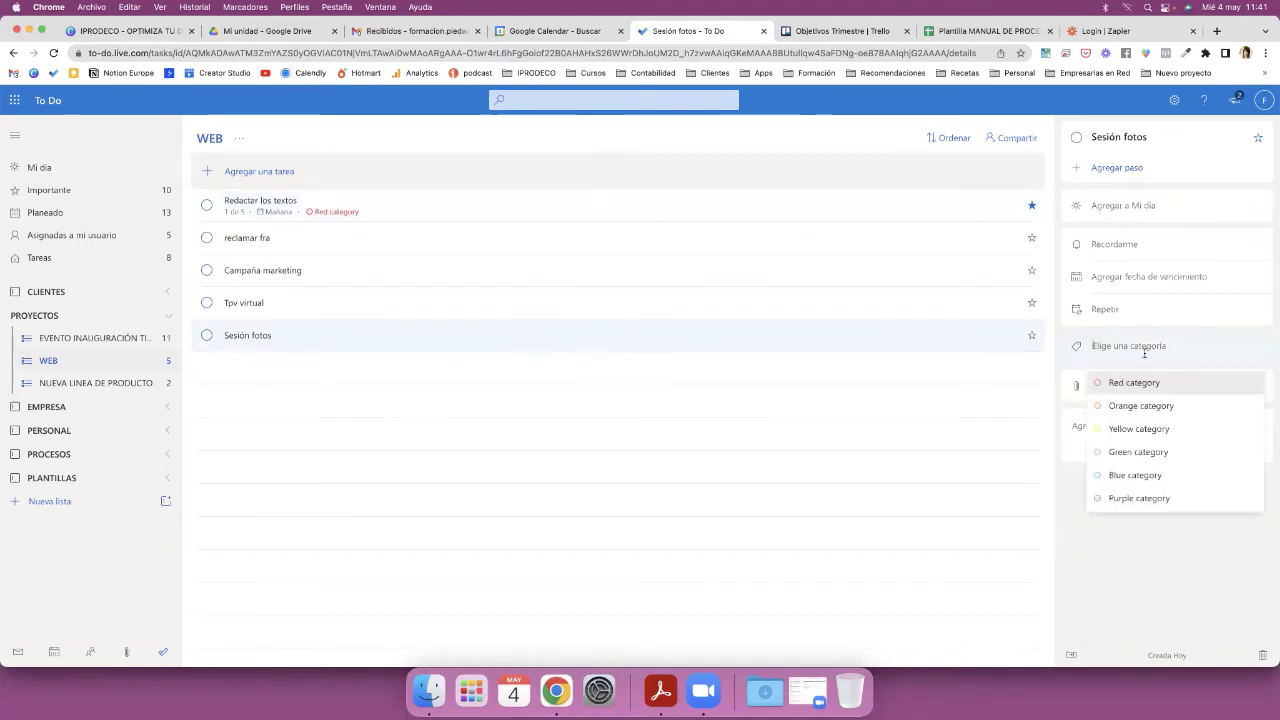
click(1150, 408)
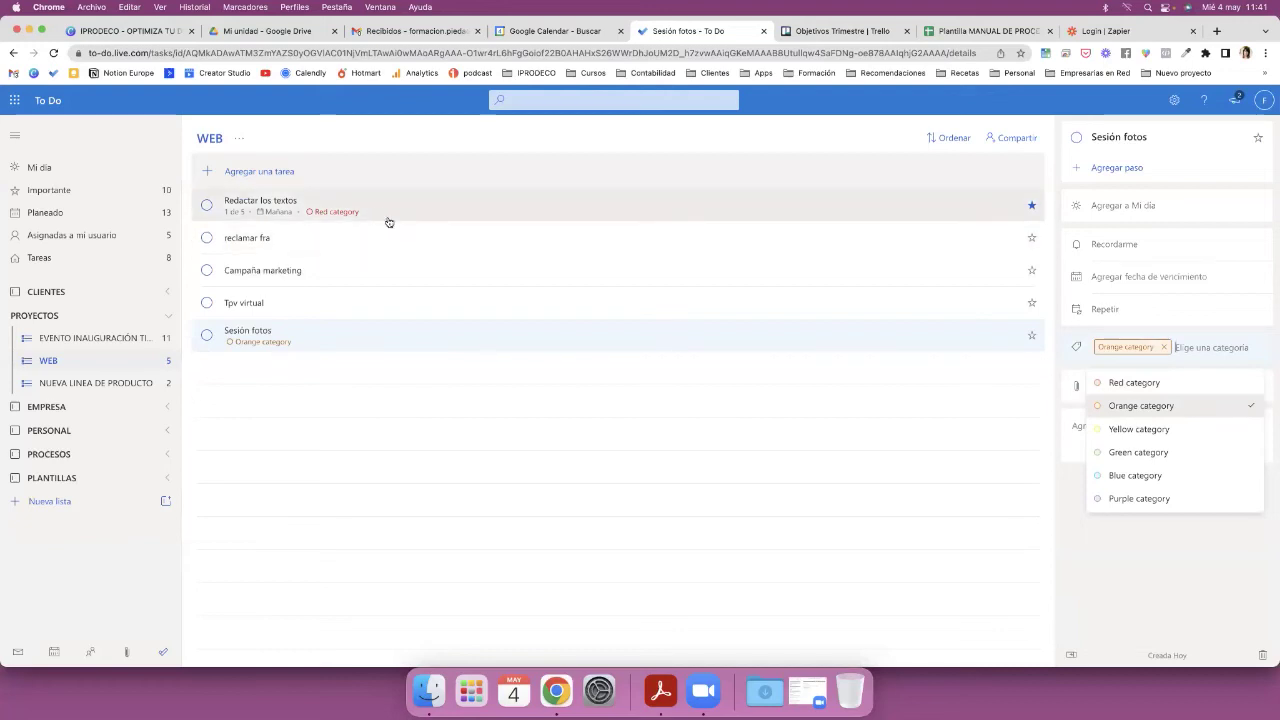
- Open the note of the task "Redactar los textos" and leave it without entering any text
click(517, 211)
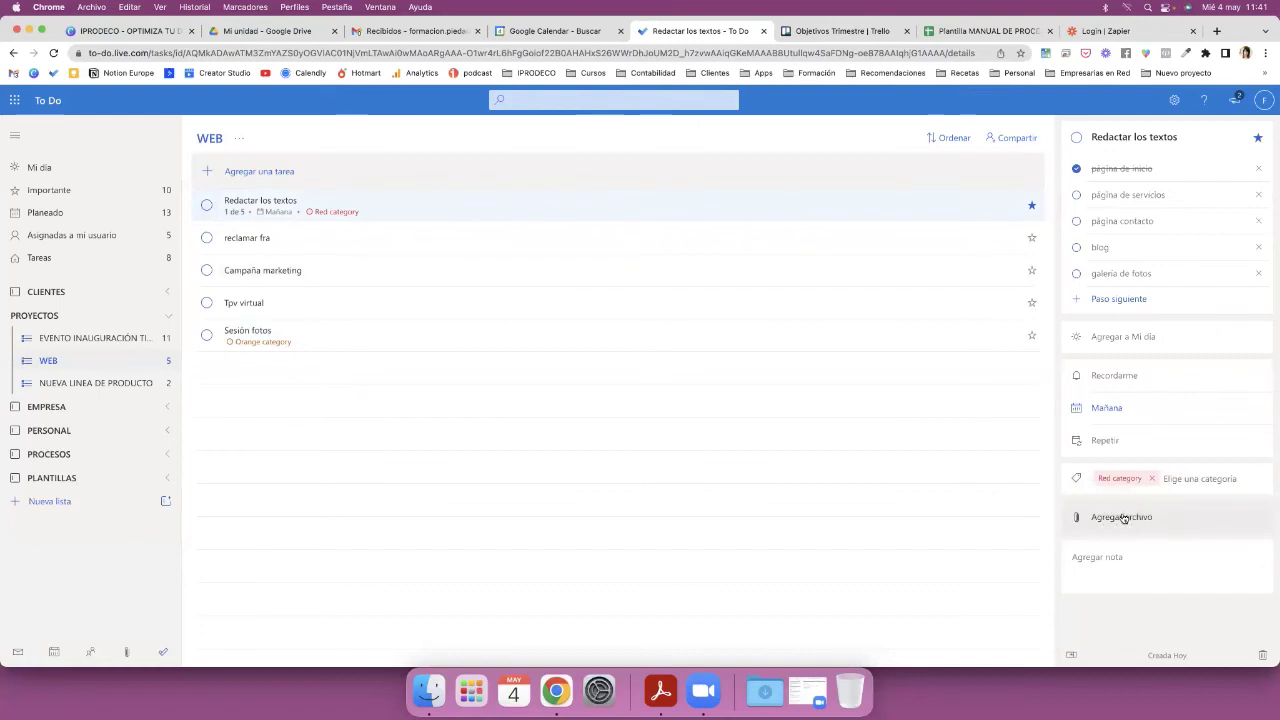
click(1124, 559)
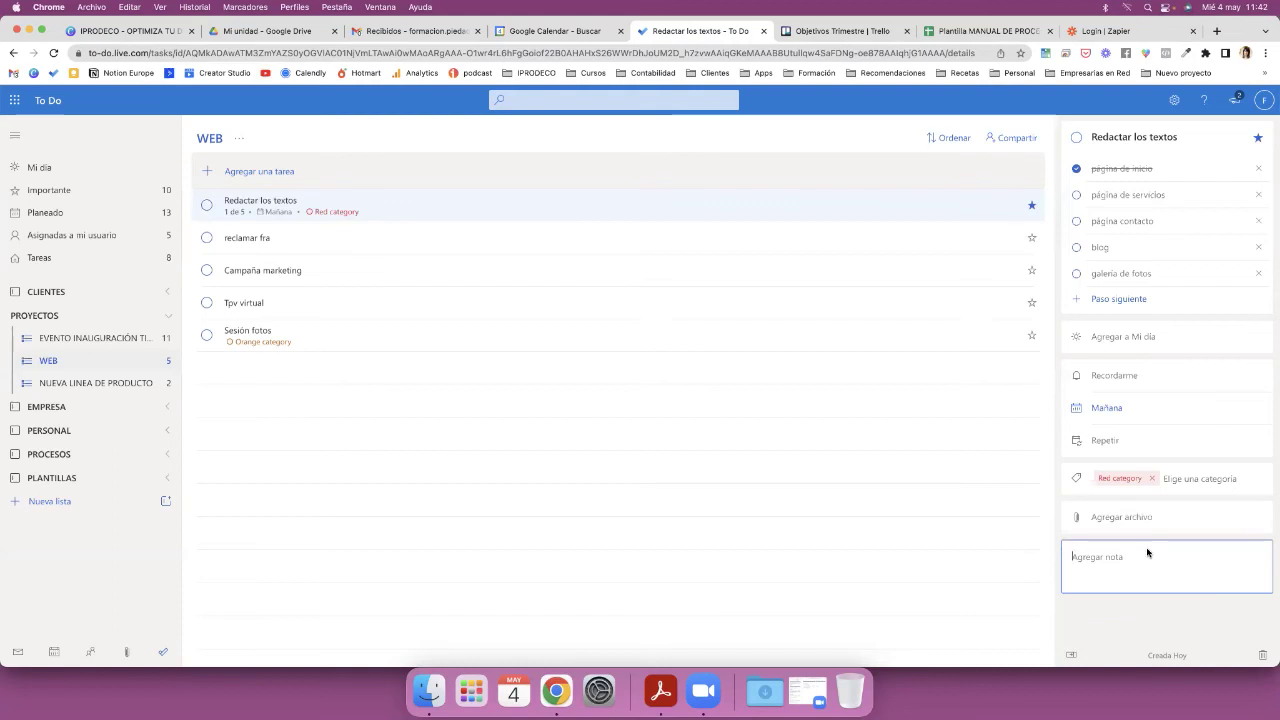
click(1148, 604)
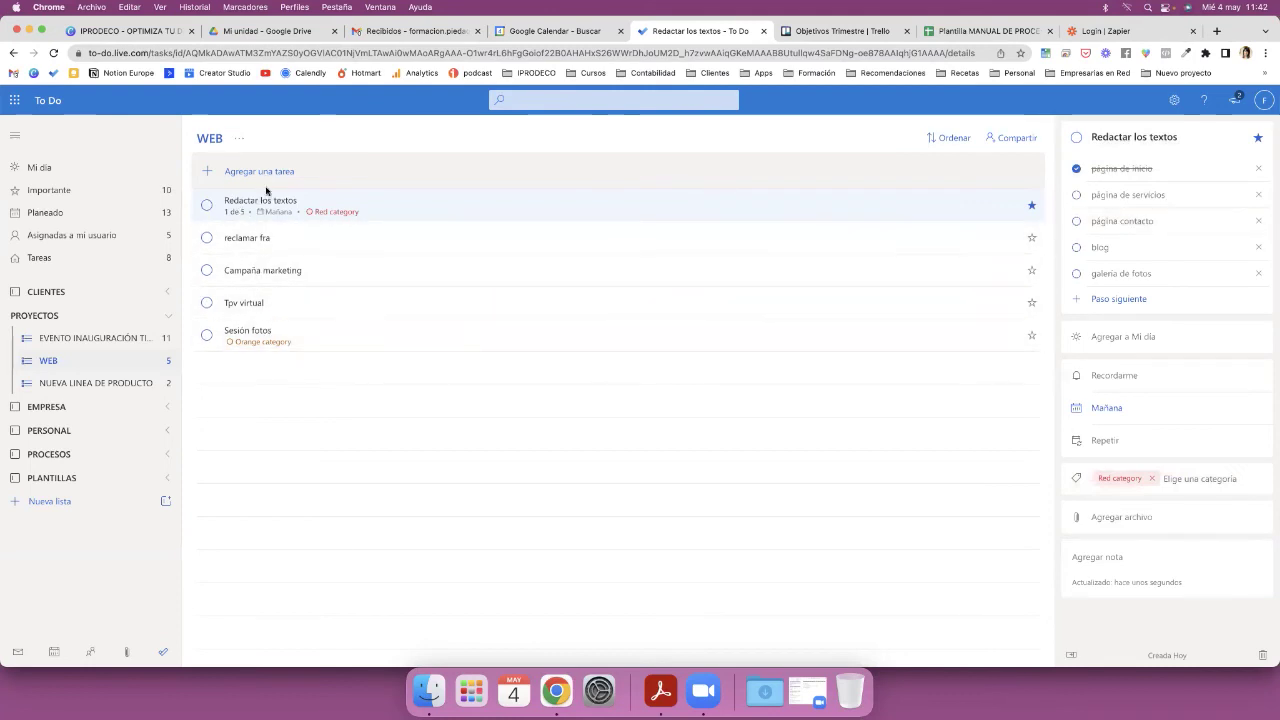
- Set the due date of the task "reclamar fra" to 27 June 2022
click(281, 238)
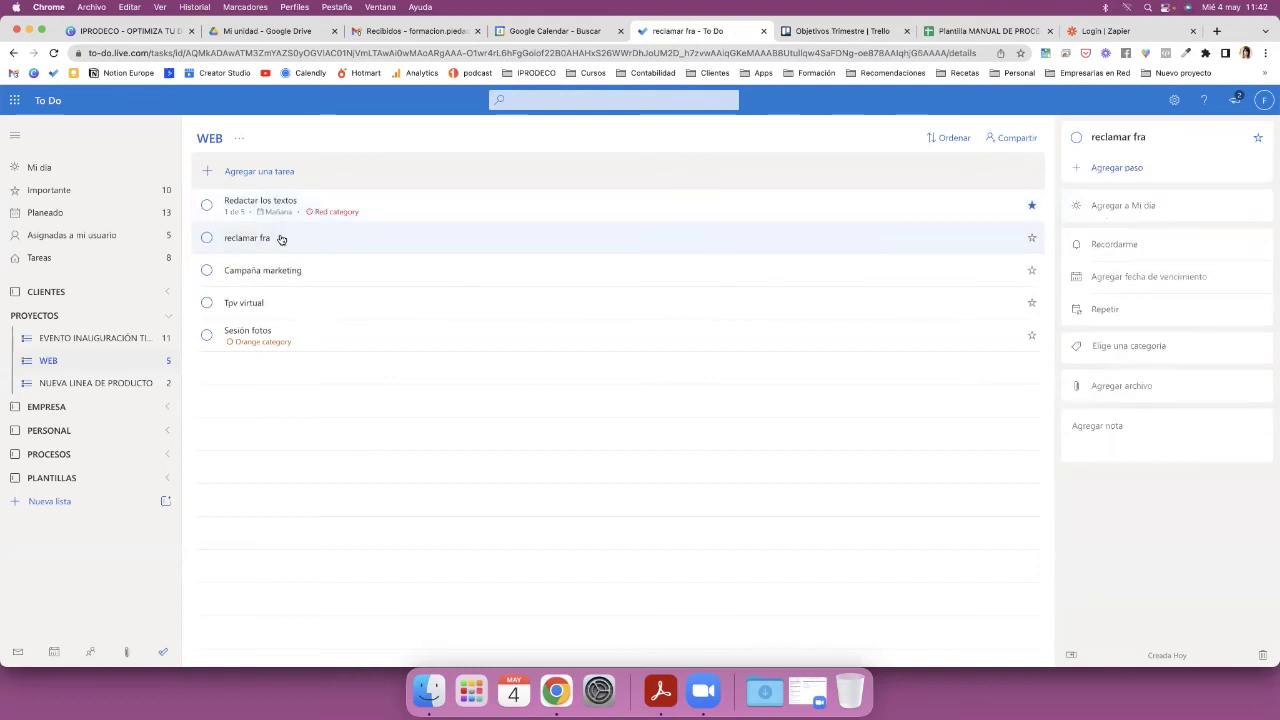
click(1201, 278)
mouse_move(1206, 420)
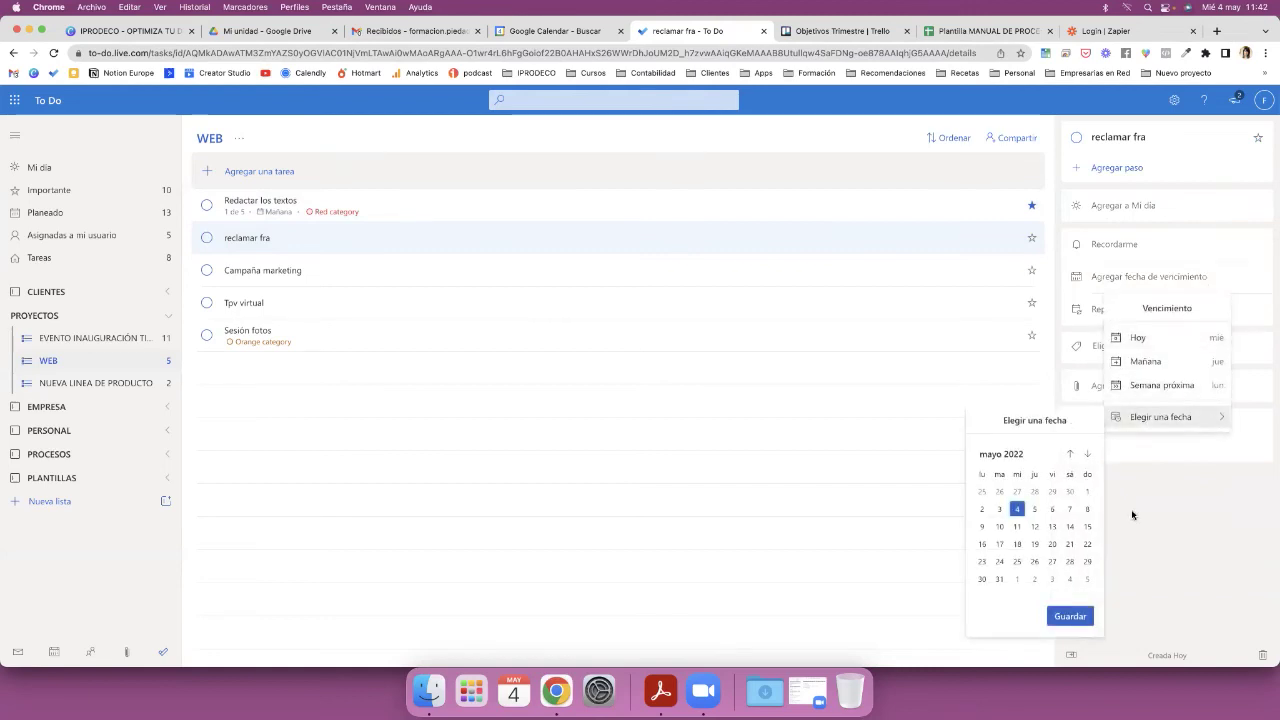
click(1087, 454)
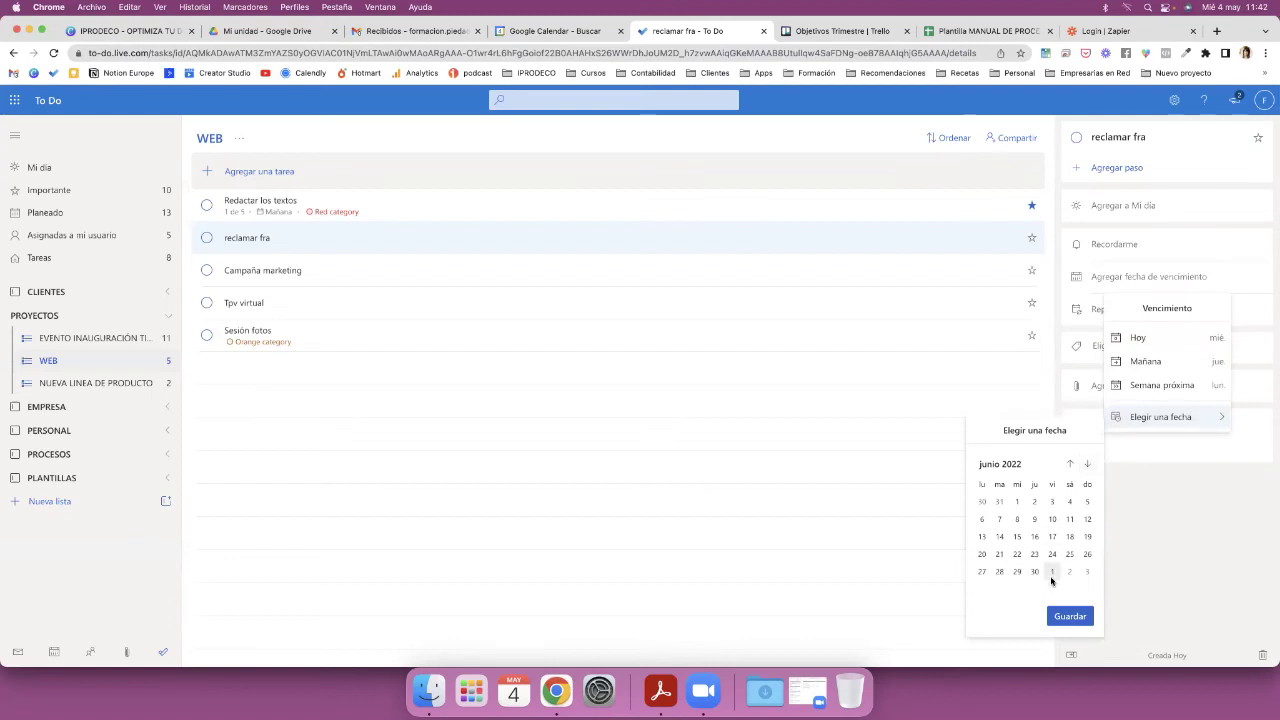
click(982, 572)
click(1070, 614)
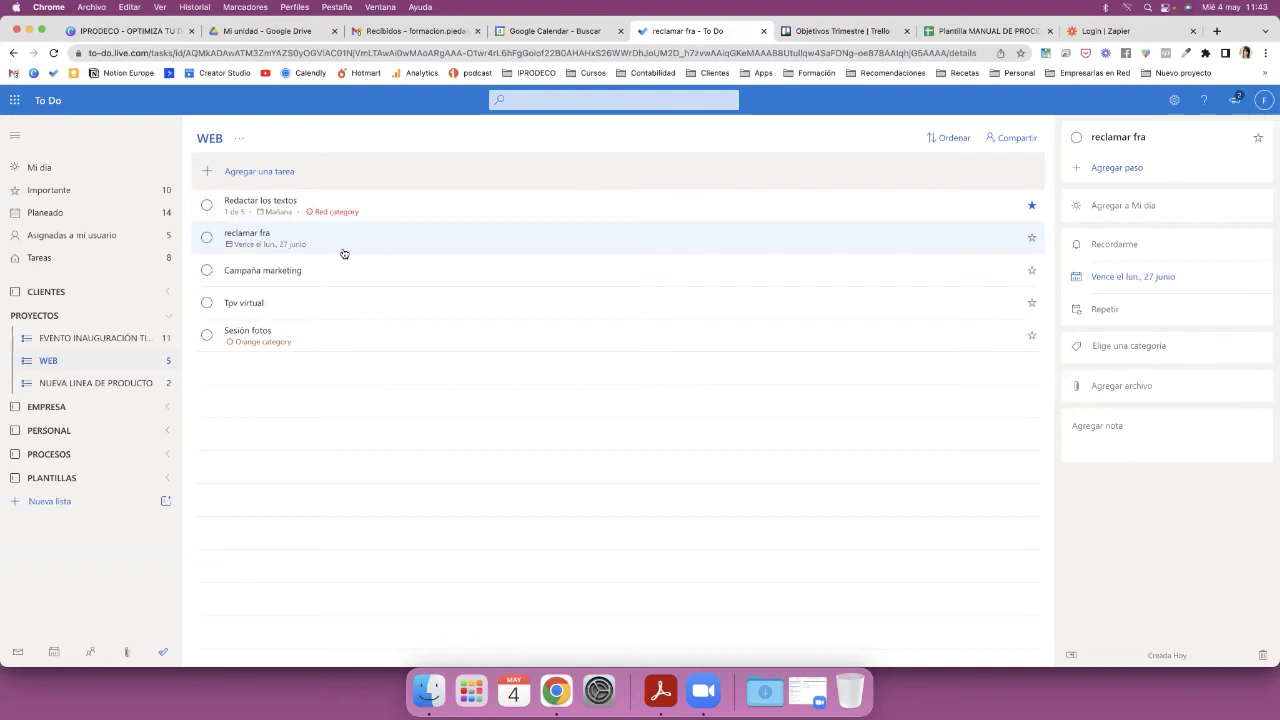
- Expand the EMPRESA group and compare the shared Marketing list with the EVENTO INAUGURACIÓN TIENDA list
click(392, 212)
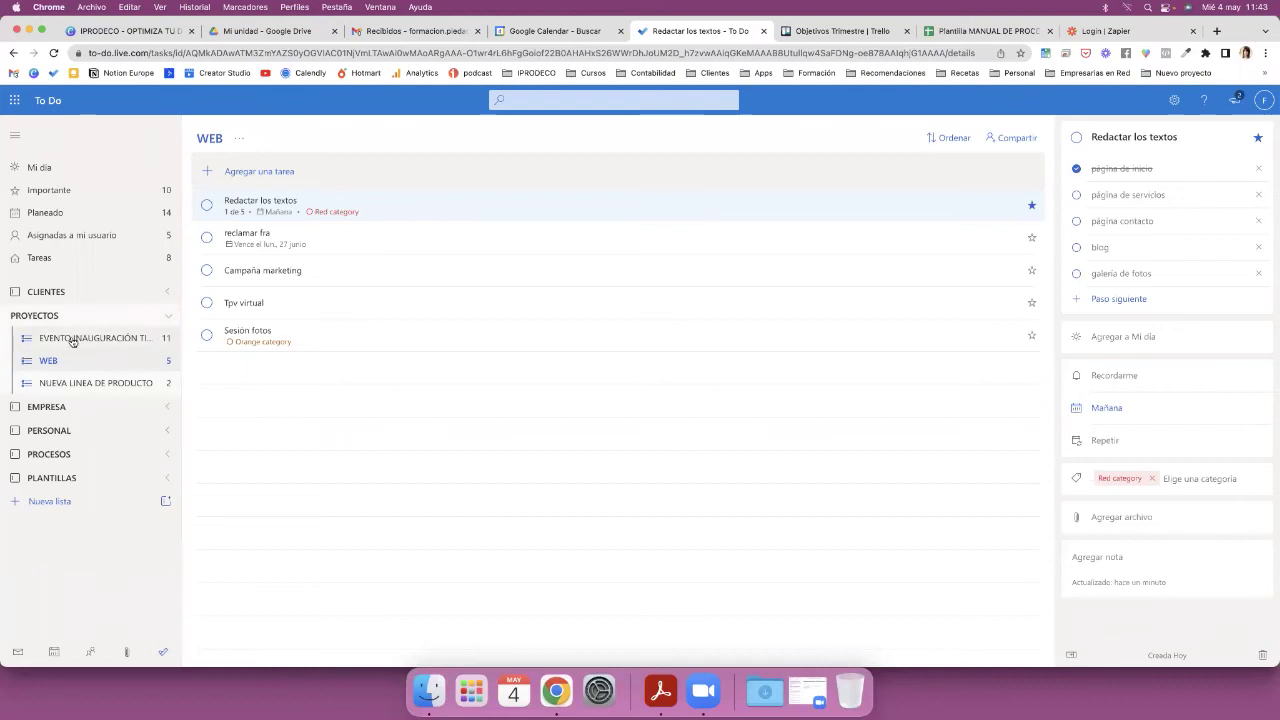
click(58, 409)
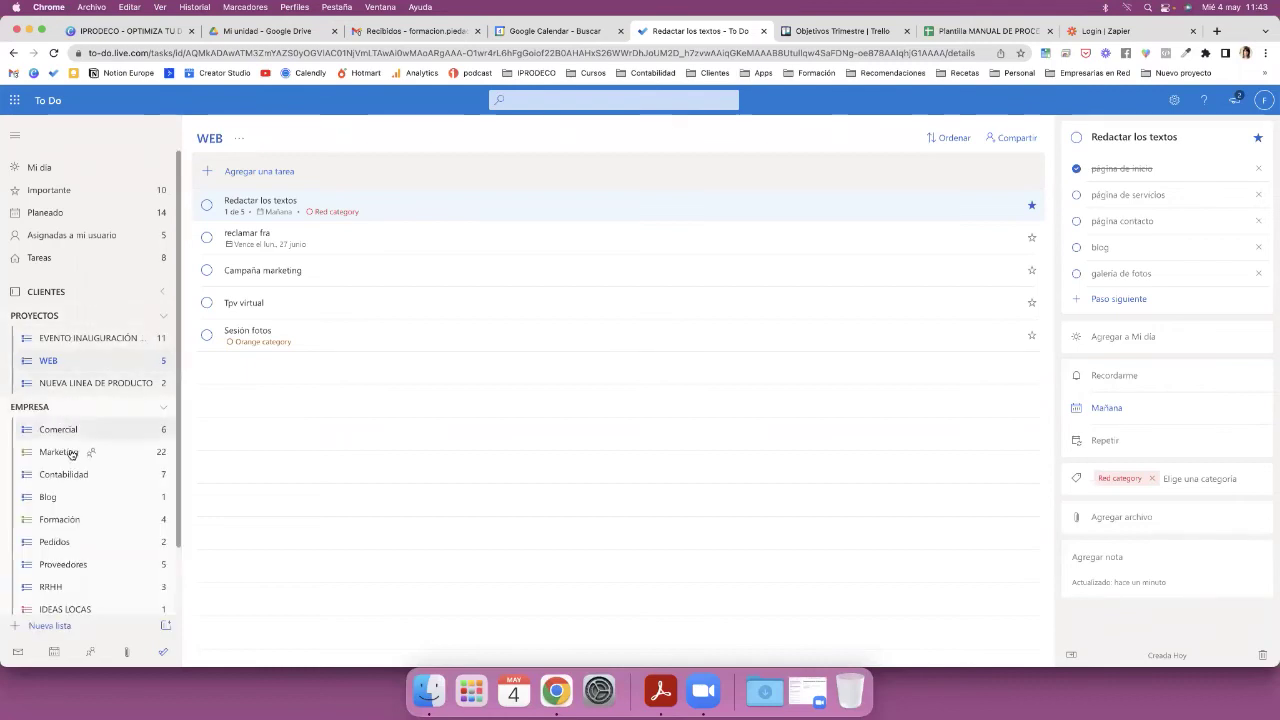
click(55, 455)
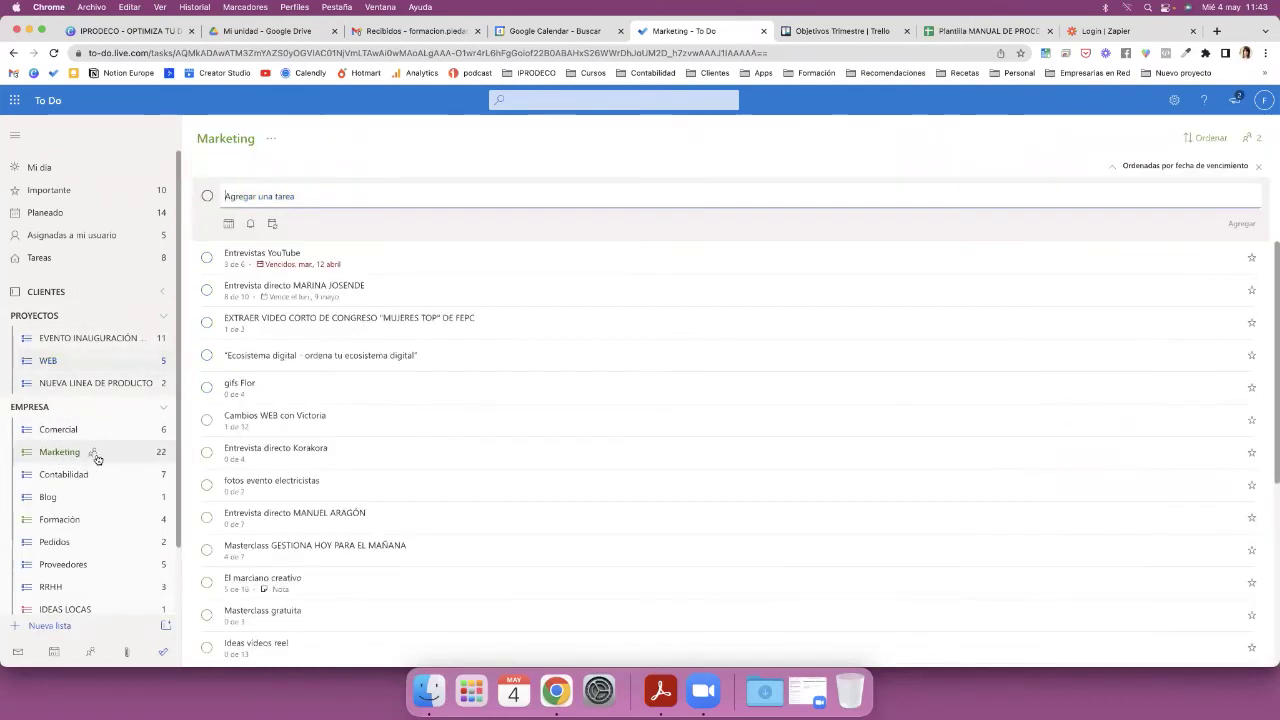
click(90, 338)
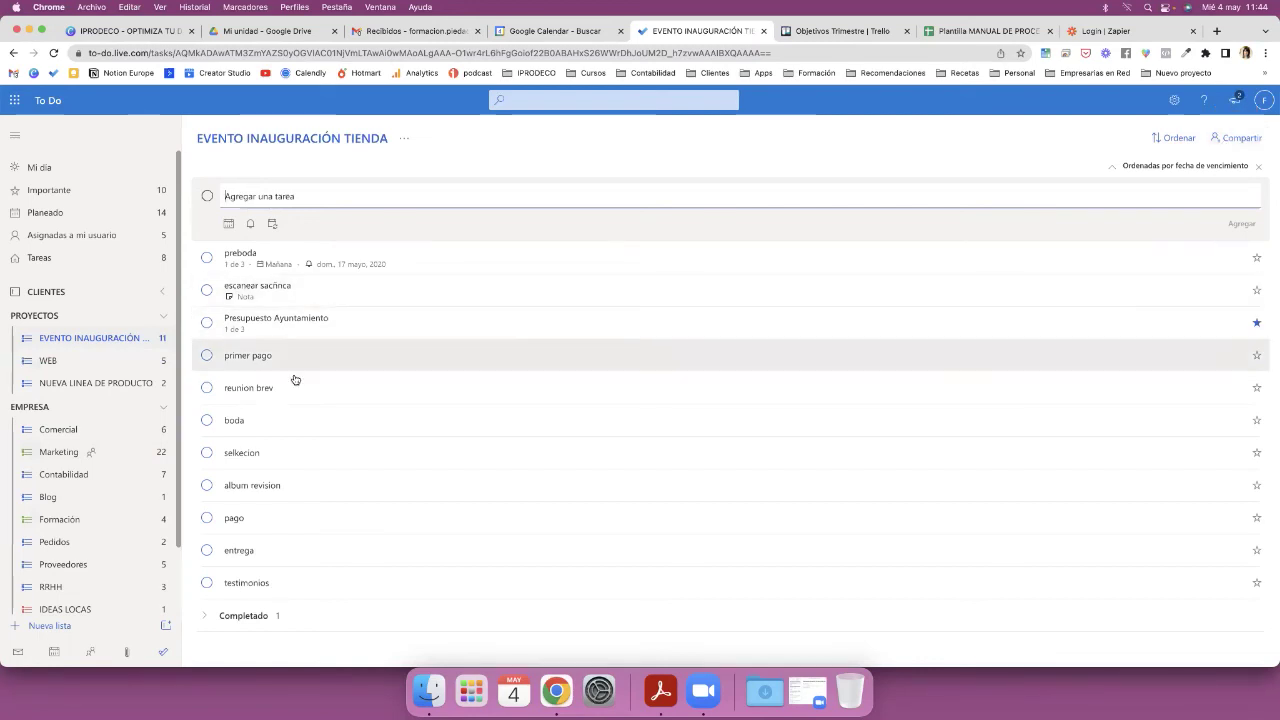
- Assign the task "EXTRAER VIDEO CORTO DE CONGRESO 'MUJERES TOP' DE FEPC" in the Marketing list to the other list member
click(67, 459)
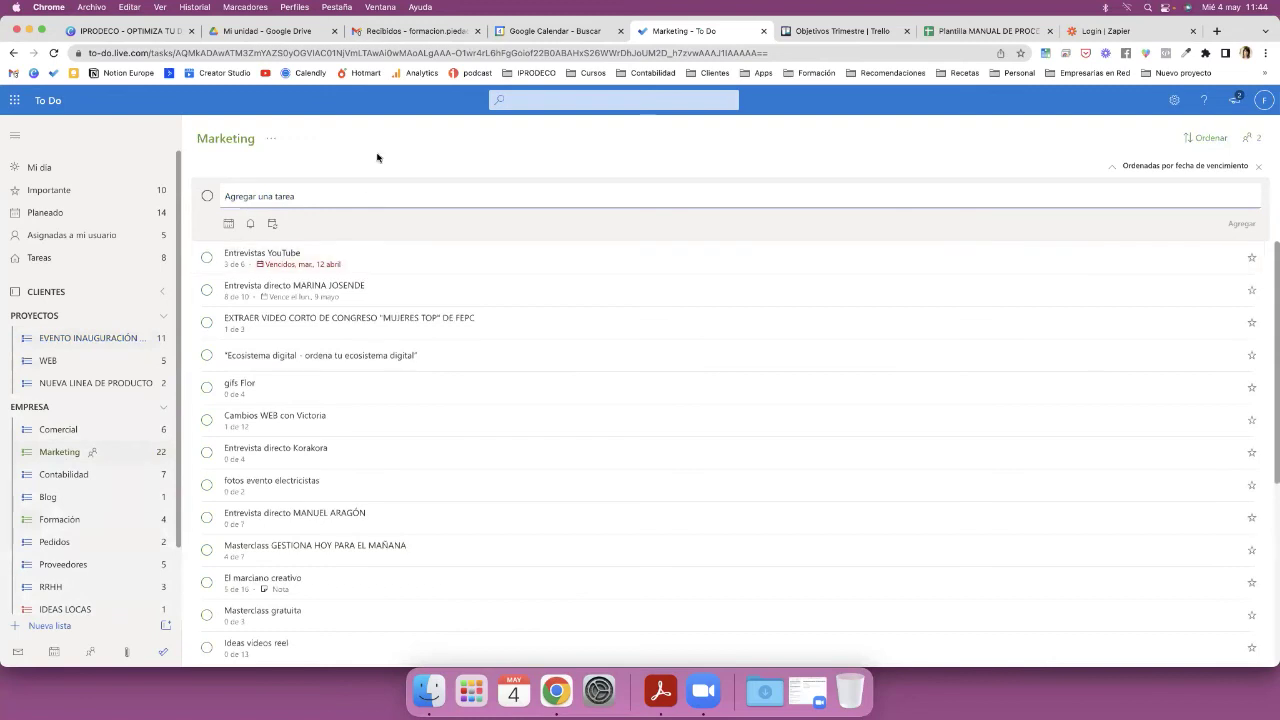
click(497, 318)
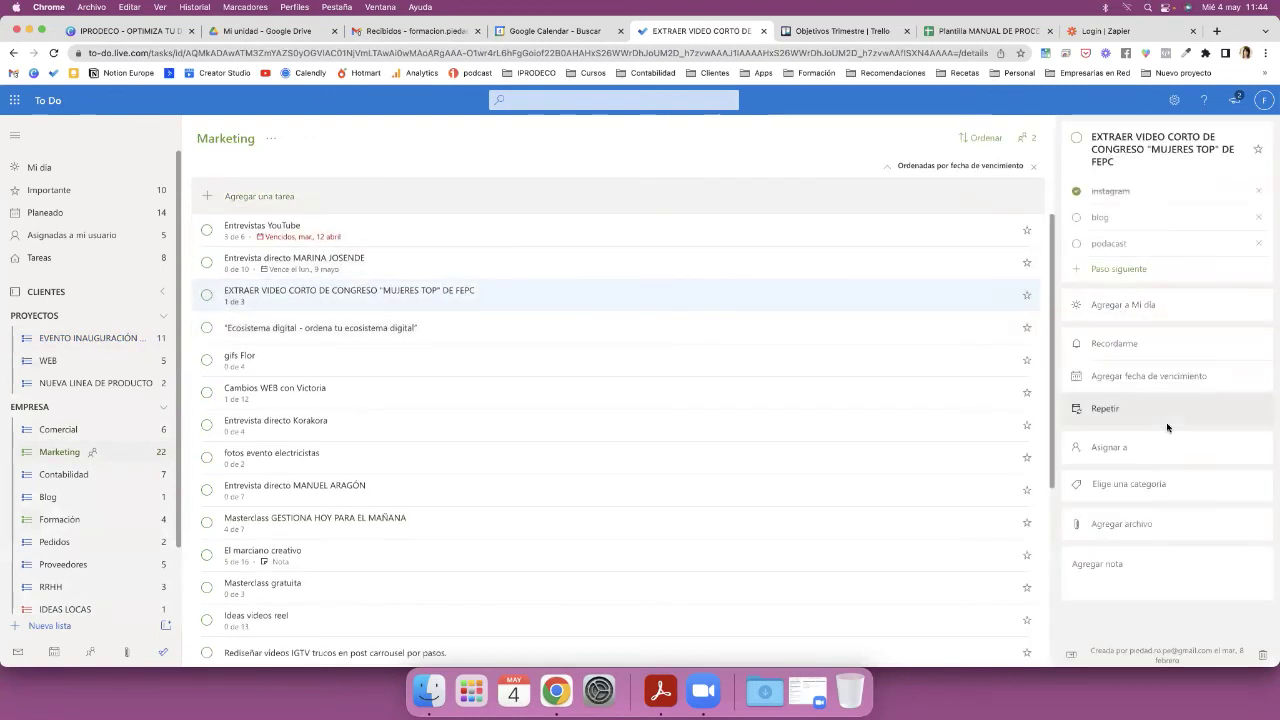
click(1116, 449)
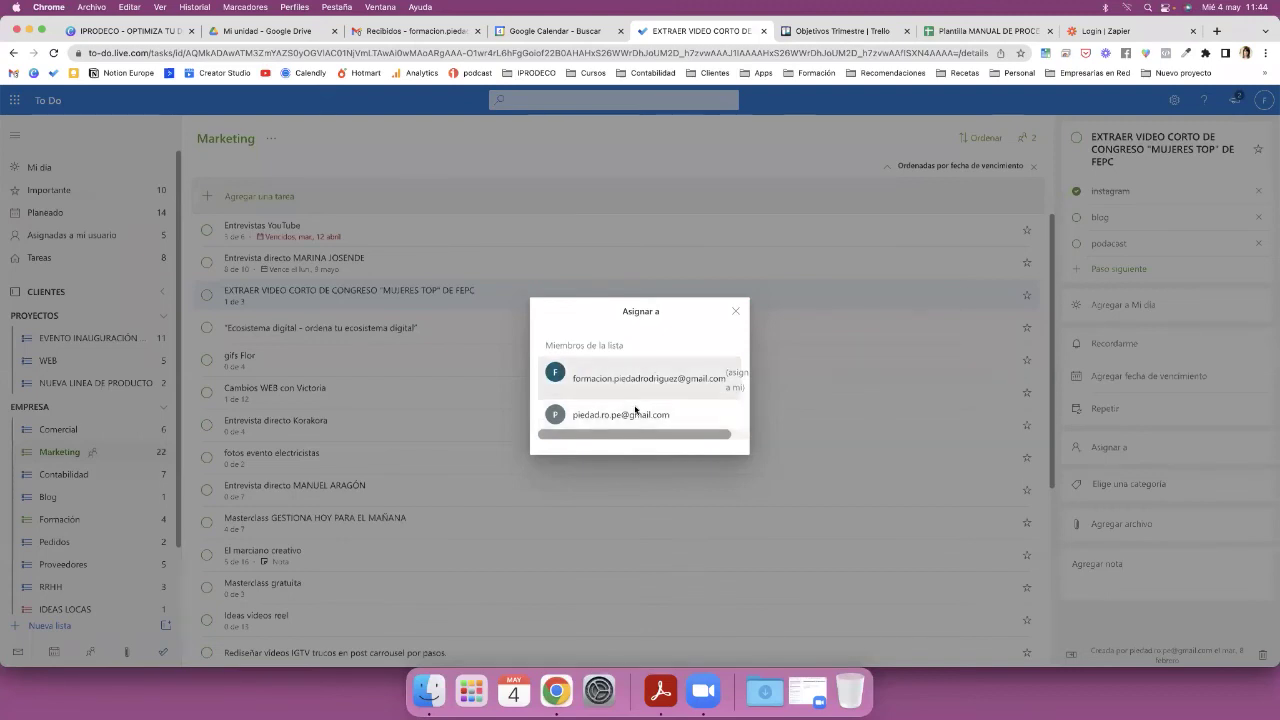
click(629, 412)
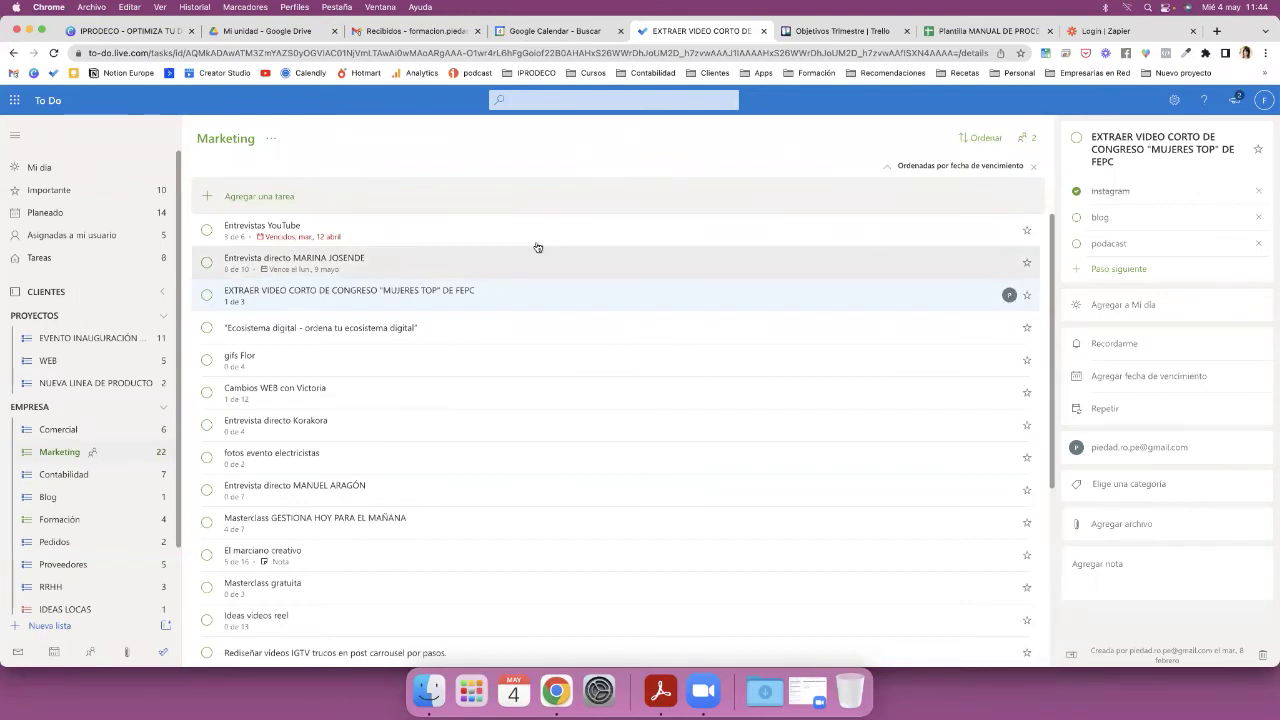
- View the details of the "preboda" task in EVENTO INAUGURACIÓN TIENDA and collapse the PROYECTOS and EMPRESA groups
click(126, 337)
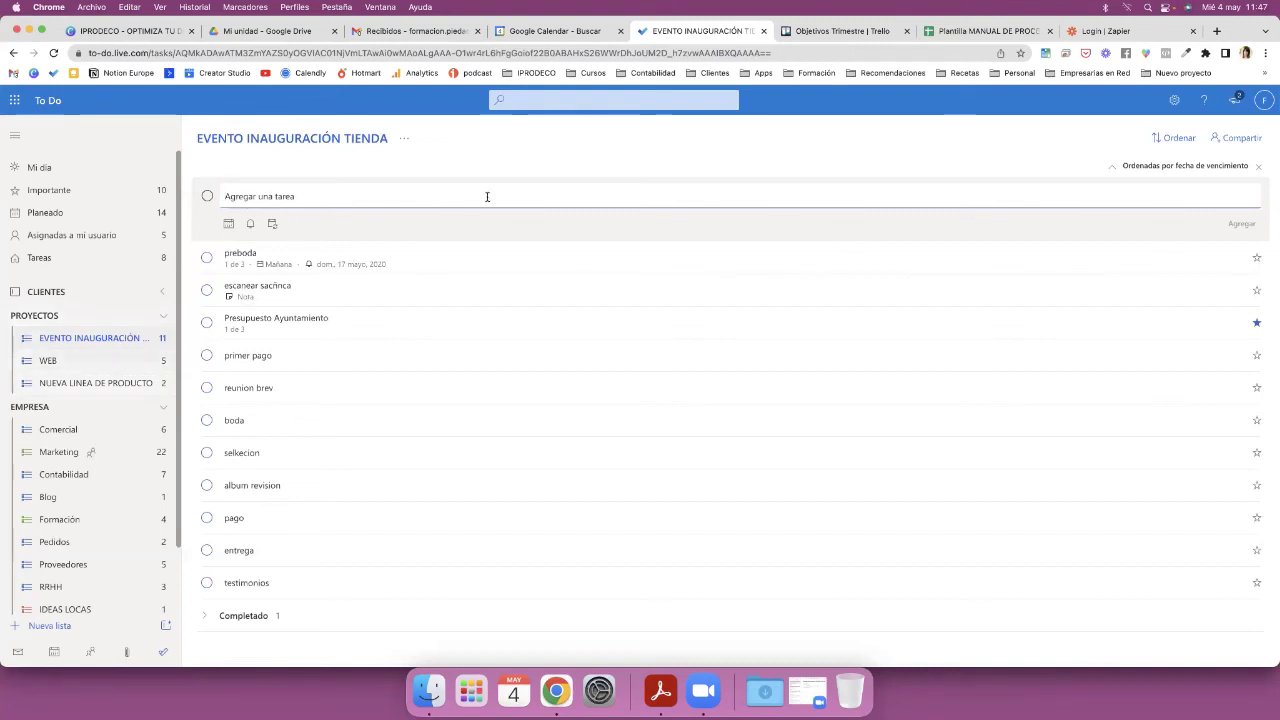
click(444, 255)
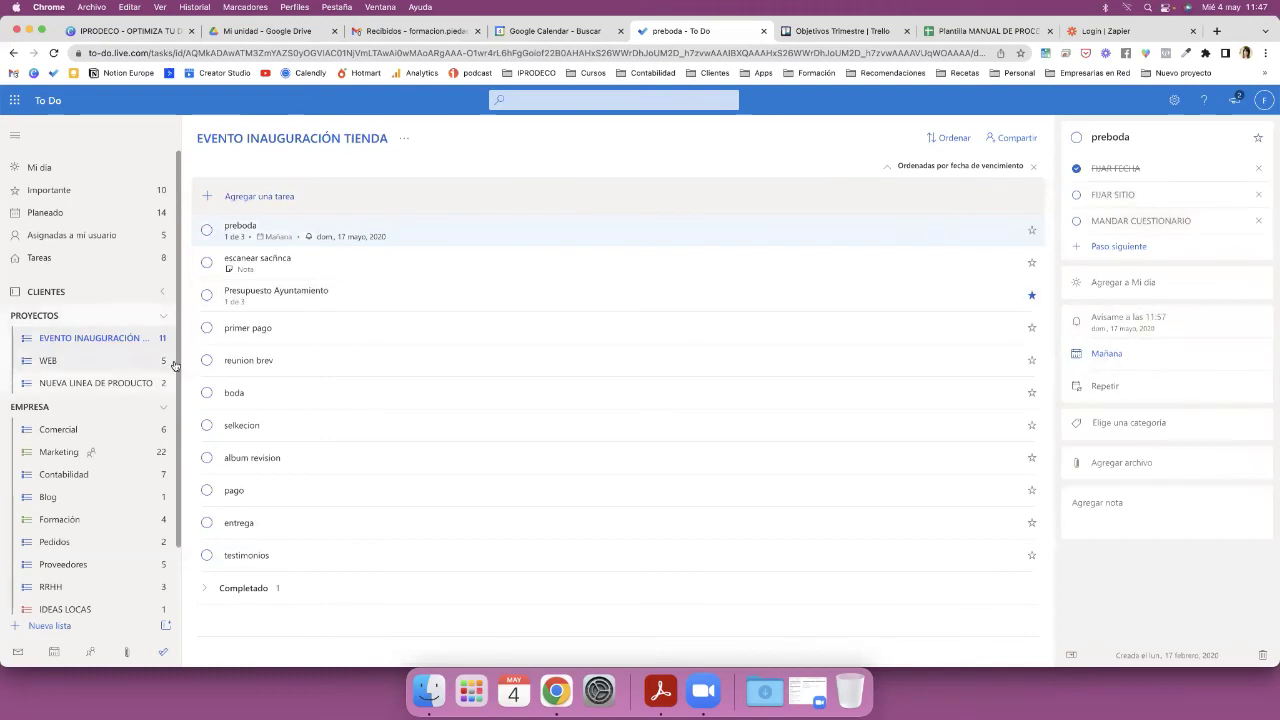
click(58, 316)
click(45, 339)
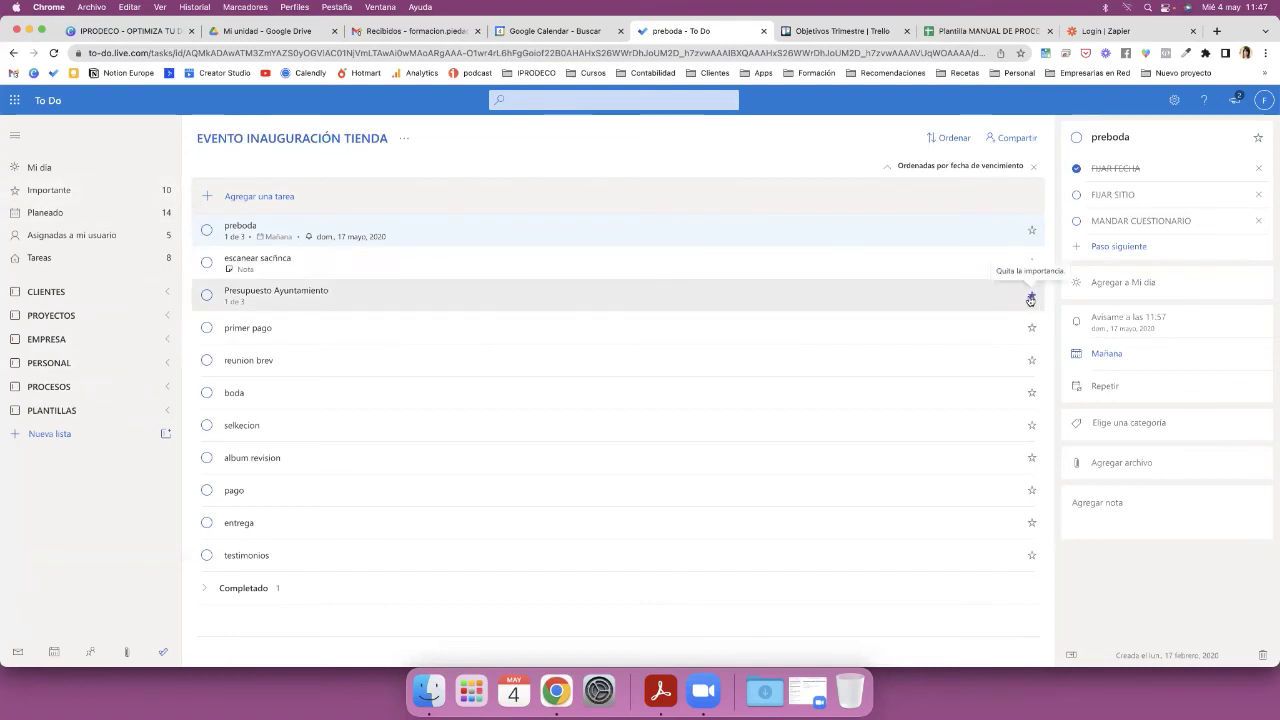
- Review the important tasks and mark the overdue planned task "RECLAMAR COBRO" of Cliente YY as completed
click(112, 189)
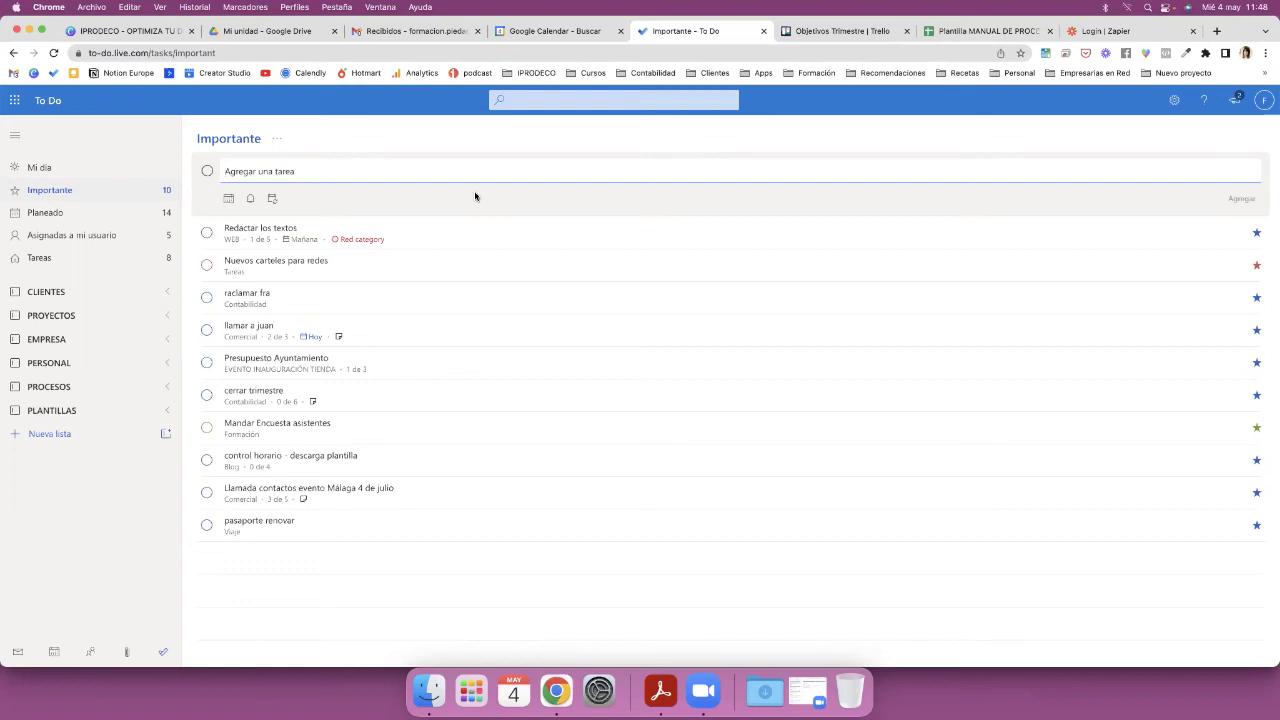
click(73, 219)
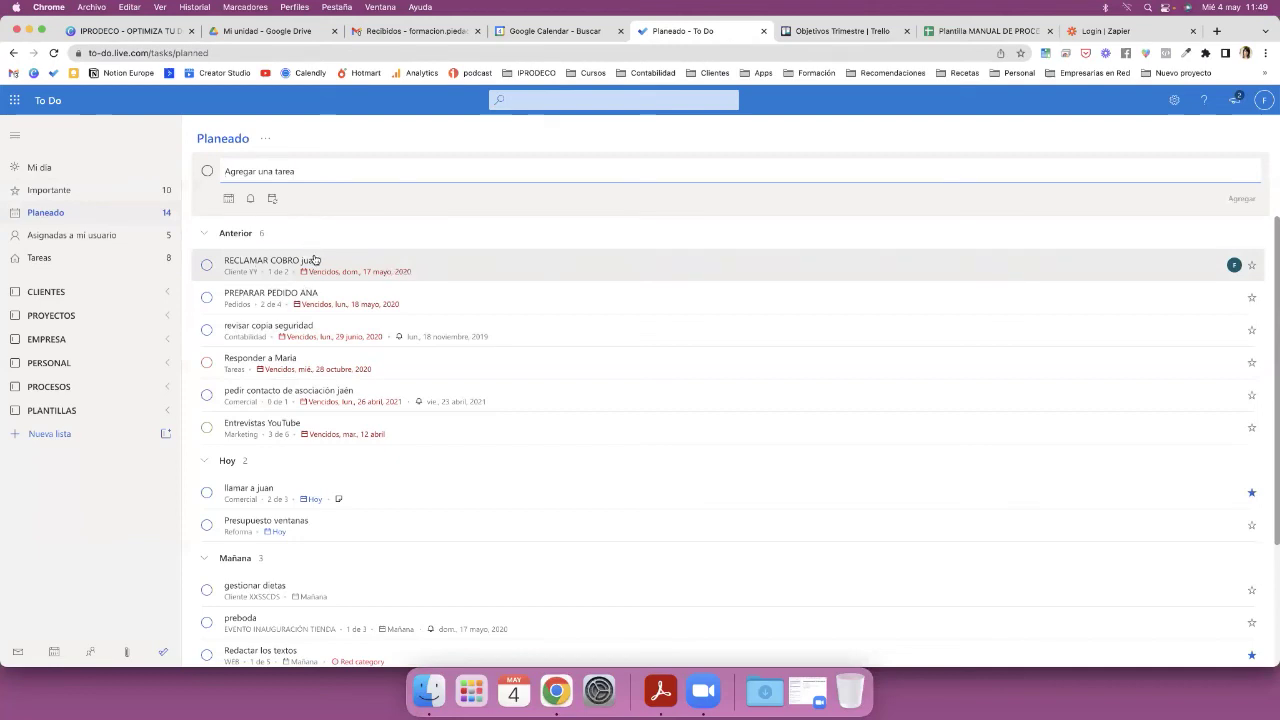
click(206, 267)
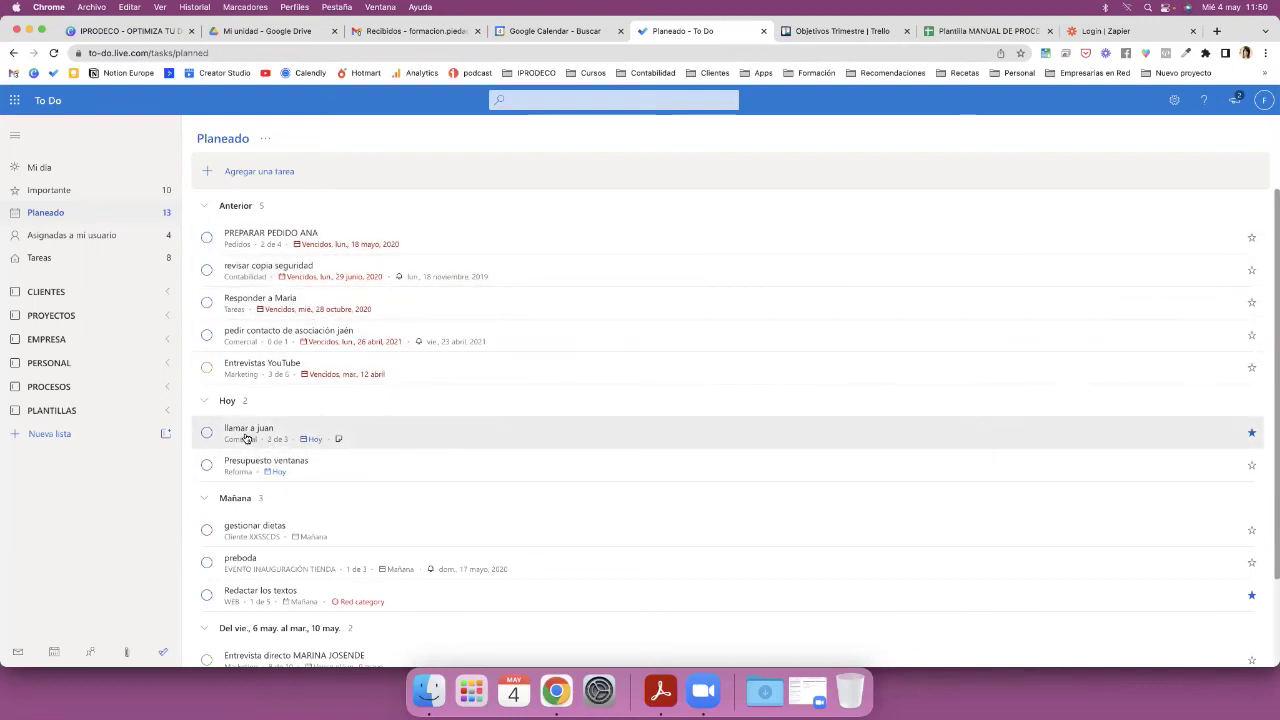
- Examine the planned tasks by due-date group and compare them with the tasks assigned to the current account
scroll(246, 438, down, 3)
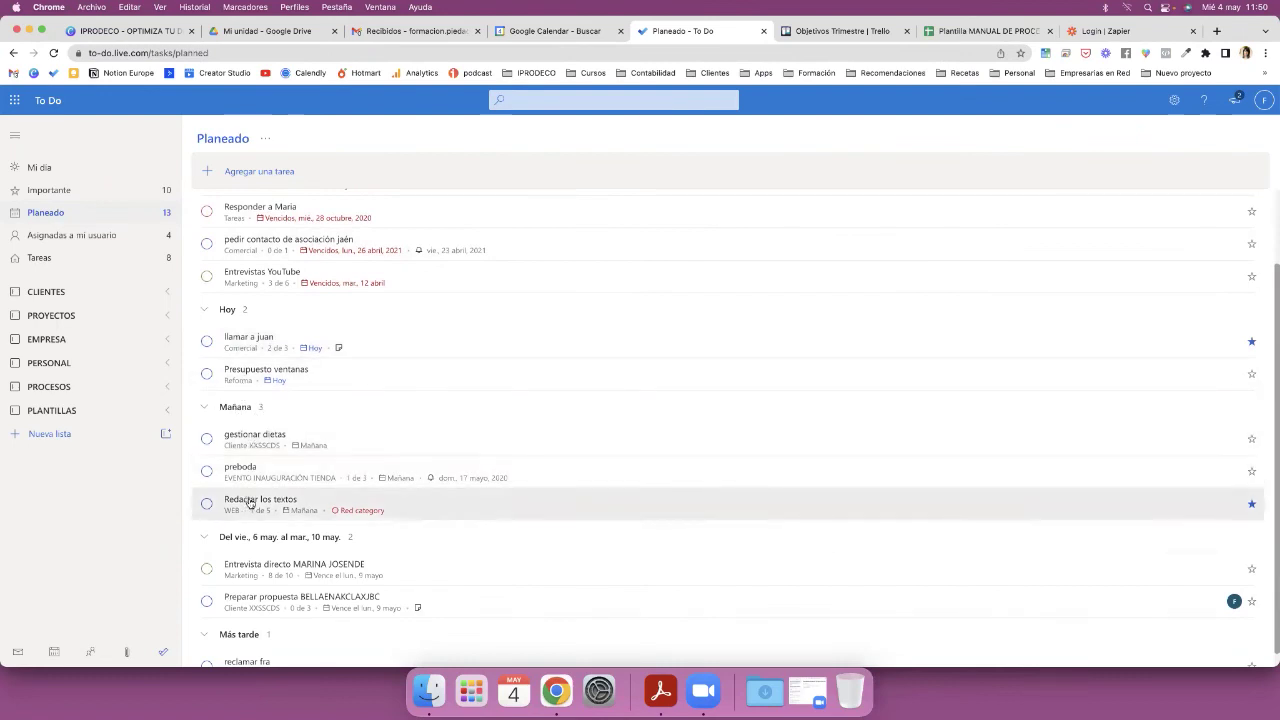
scroll(248, 482, down, 1)
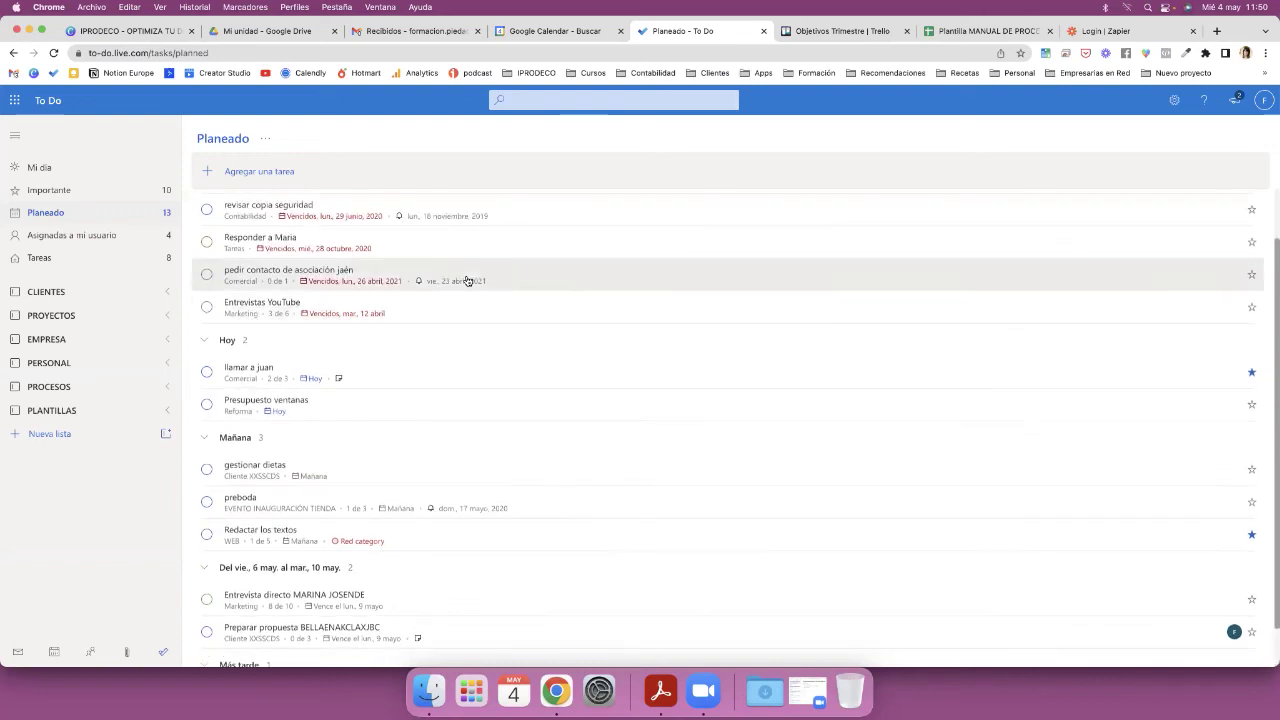
scroll(467, 281, up, 2)
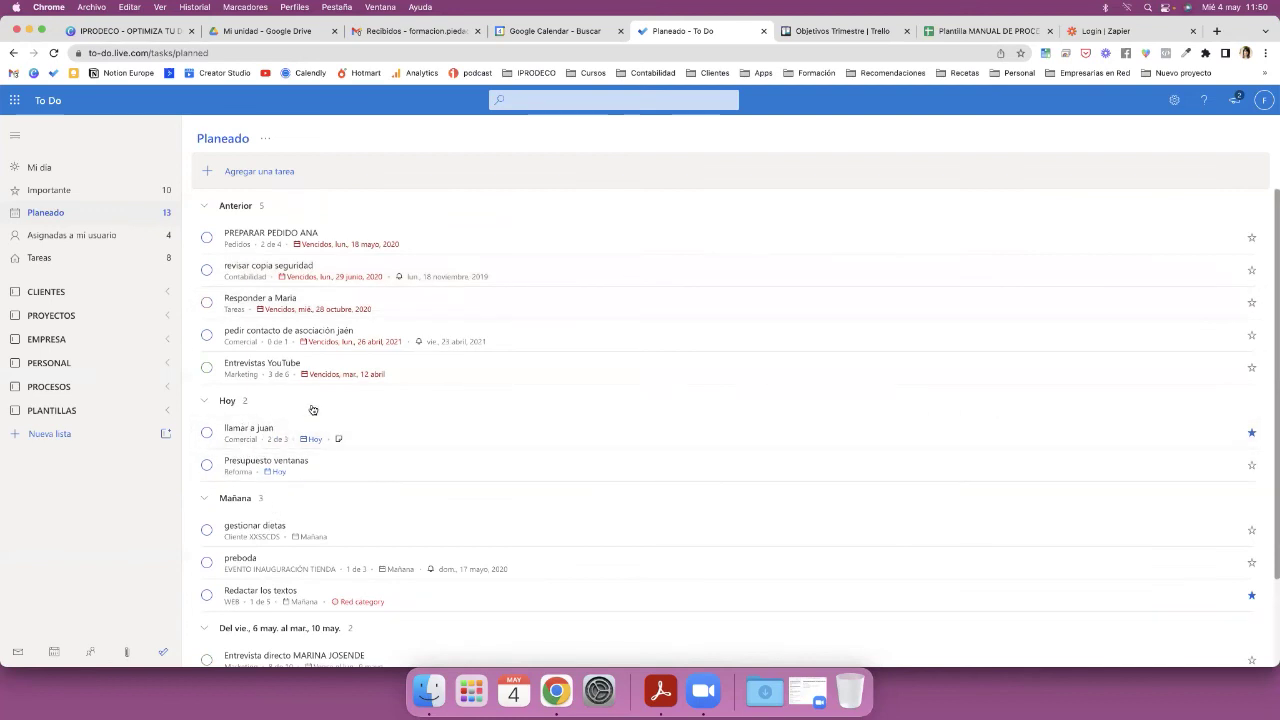
scroll(314, 410, down, 2)
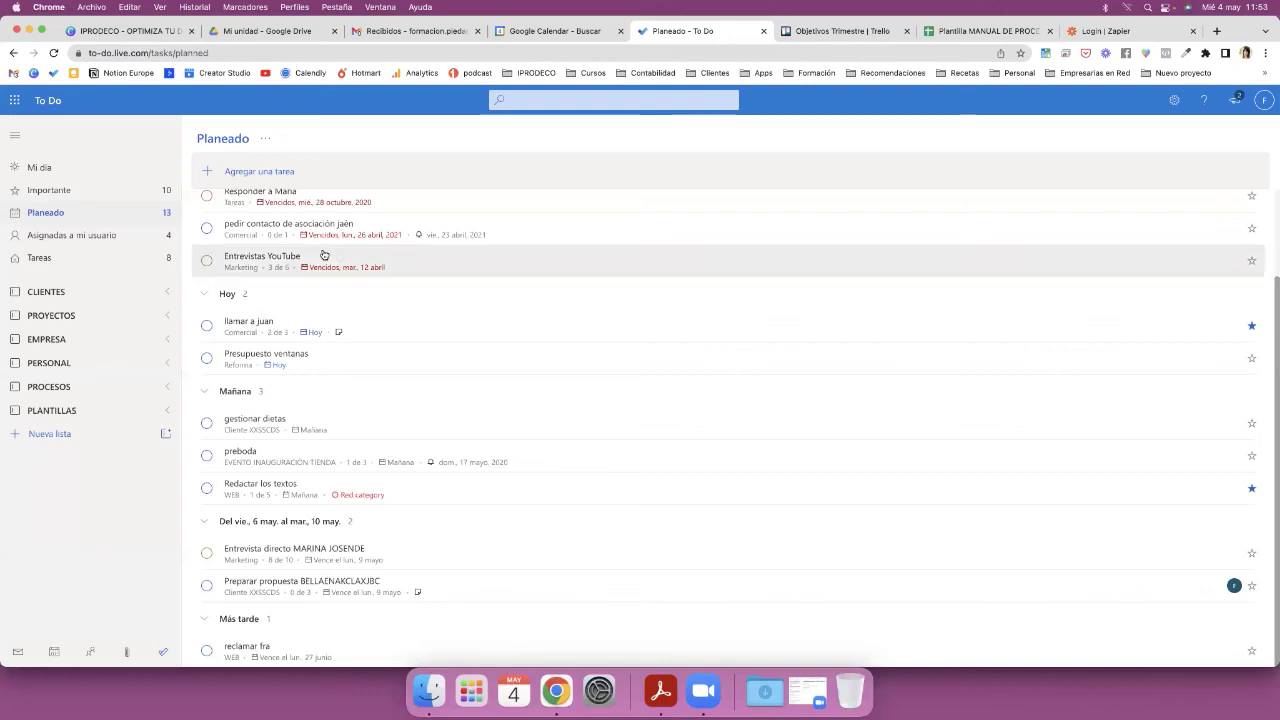
click(79, 238)
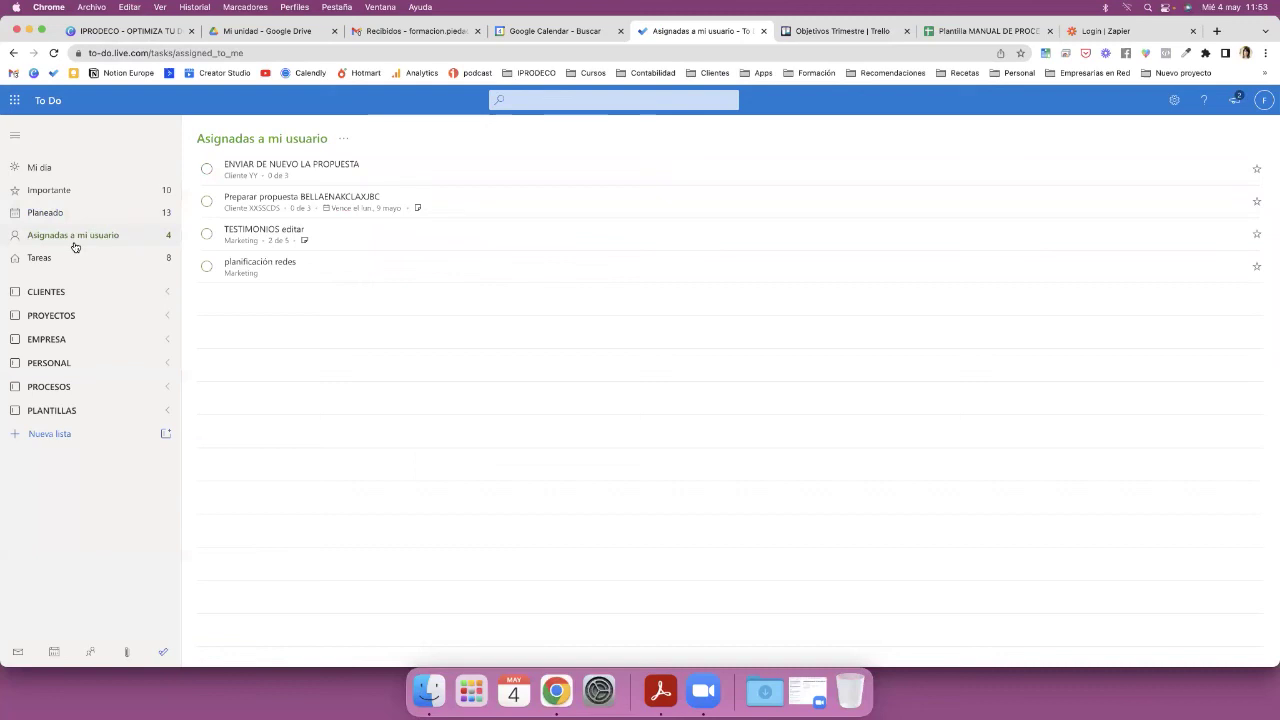
click(80, 213)
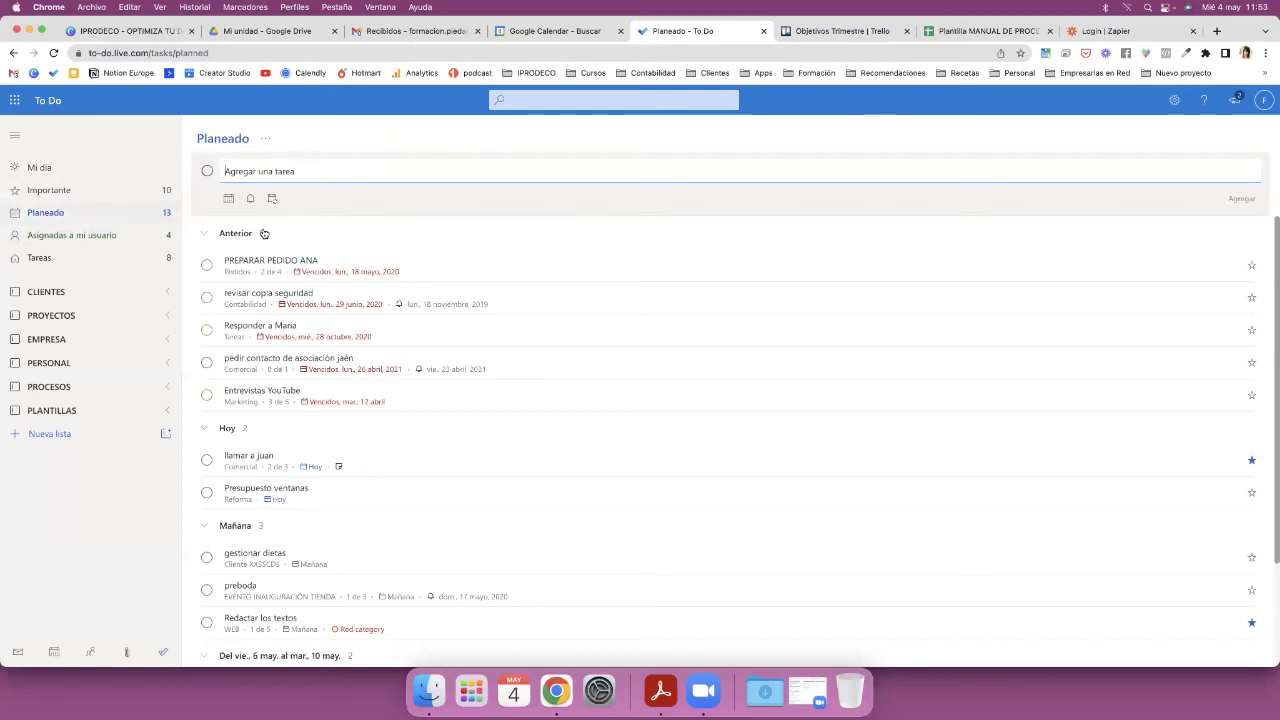
click(81, 240)
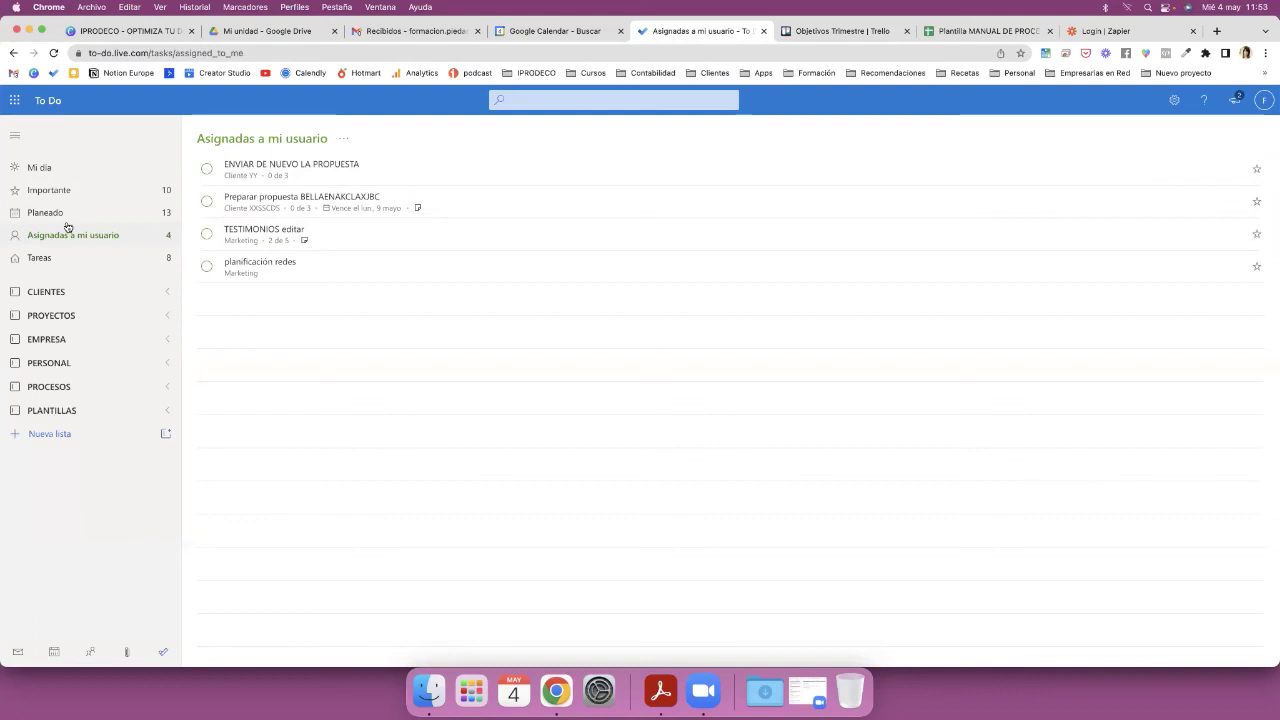
- Expand the PROYECTOS and EMPRESA groups and view the Contabilidad and Formación lists
click(70, 318)
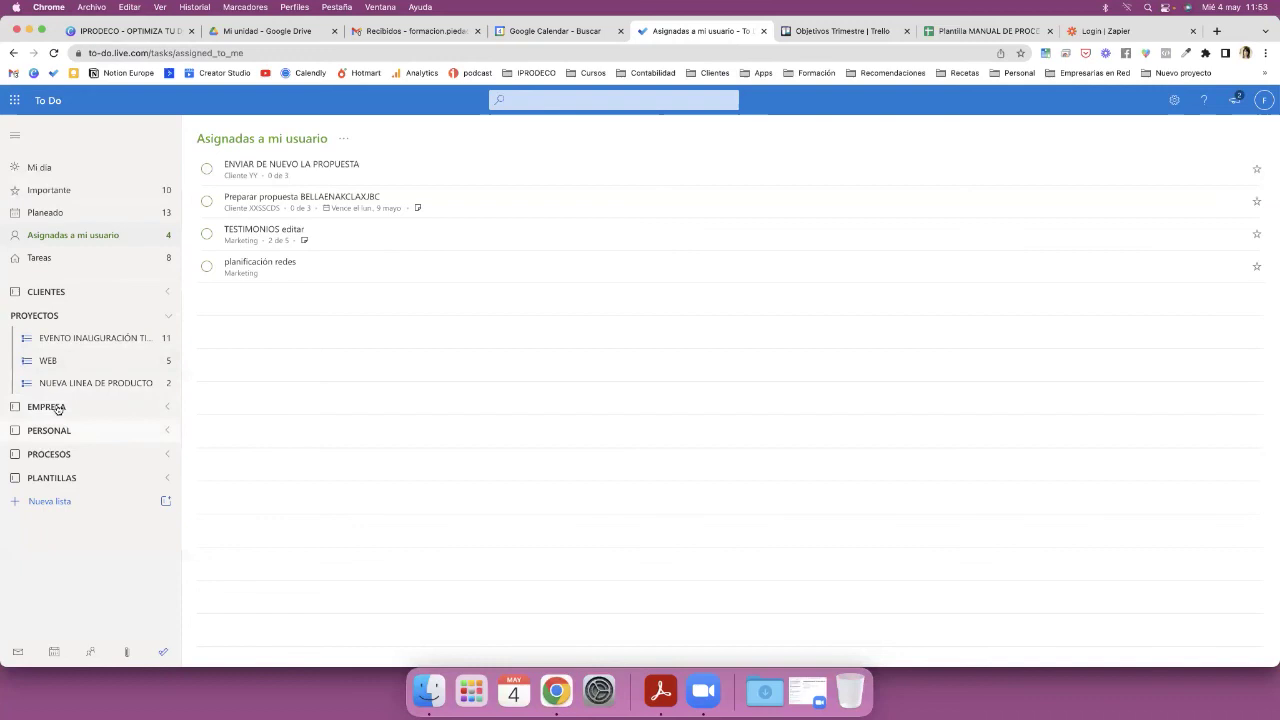
click(52, 407)
scroll(93, 429, down, 2)
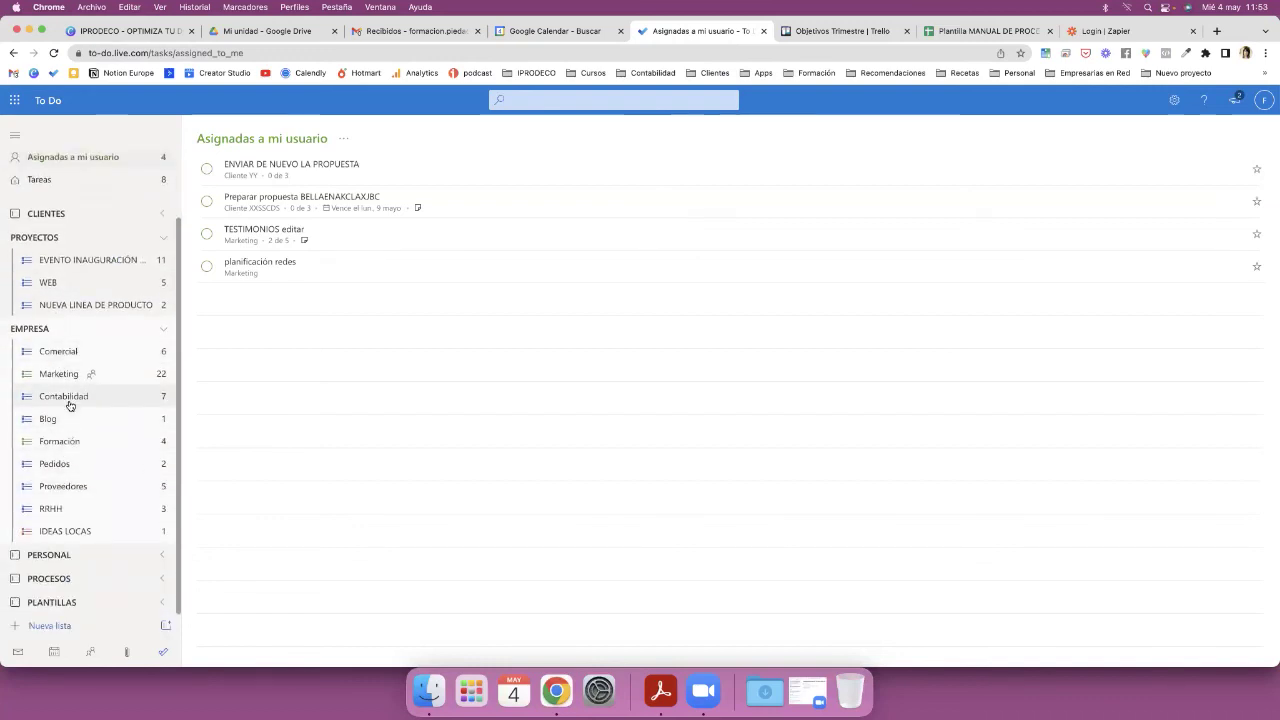
click(68, 398)
click(65, 443)
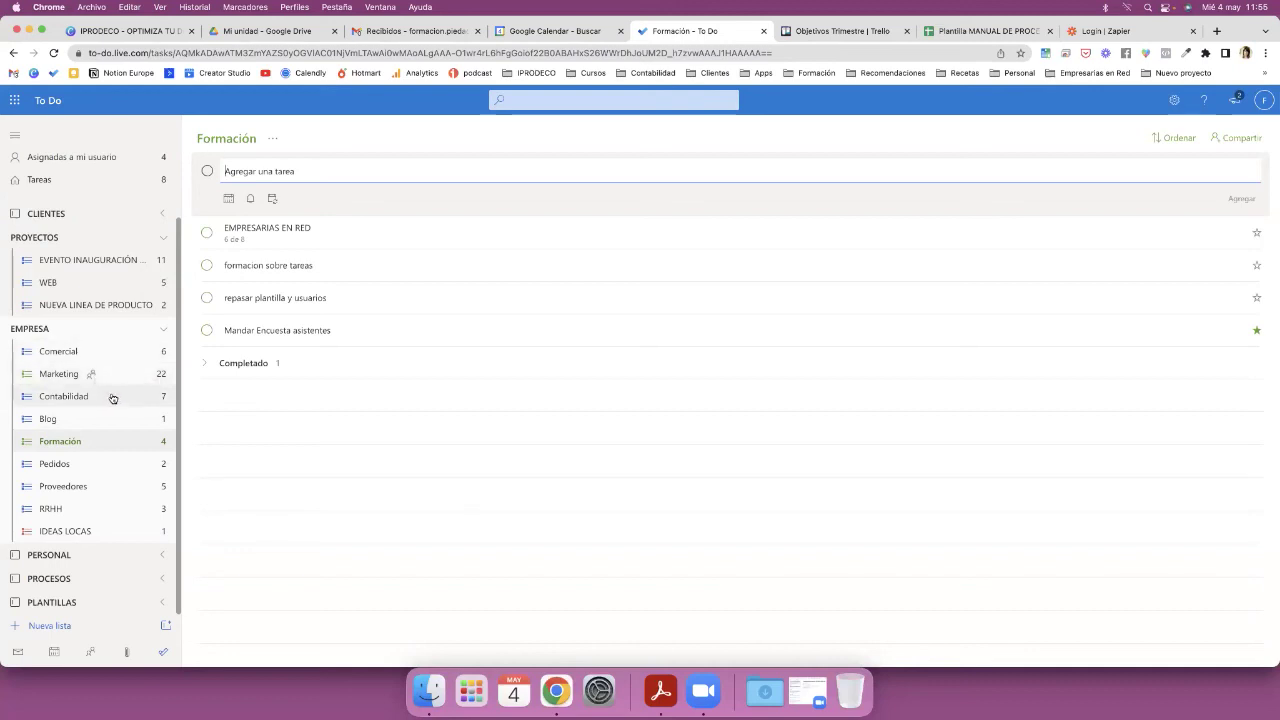
- Collapse EMPRESA, expand PLANTILLAS and PROCESOS, and view the process lists SESIÓN INDIVIDUAL and protoloco tienda
click(55, 329)
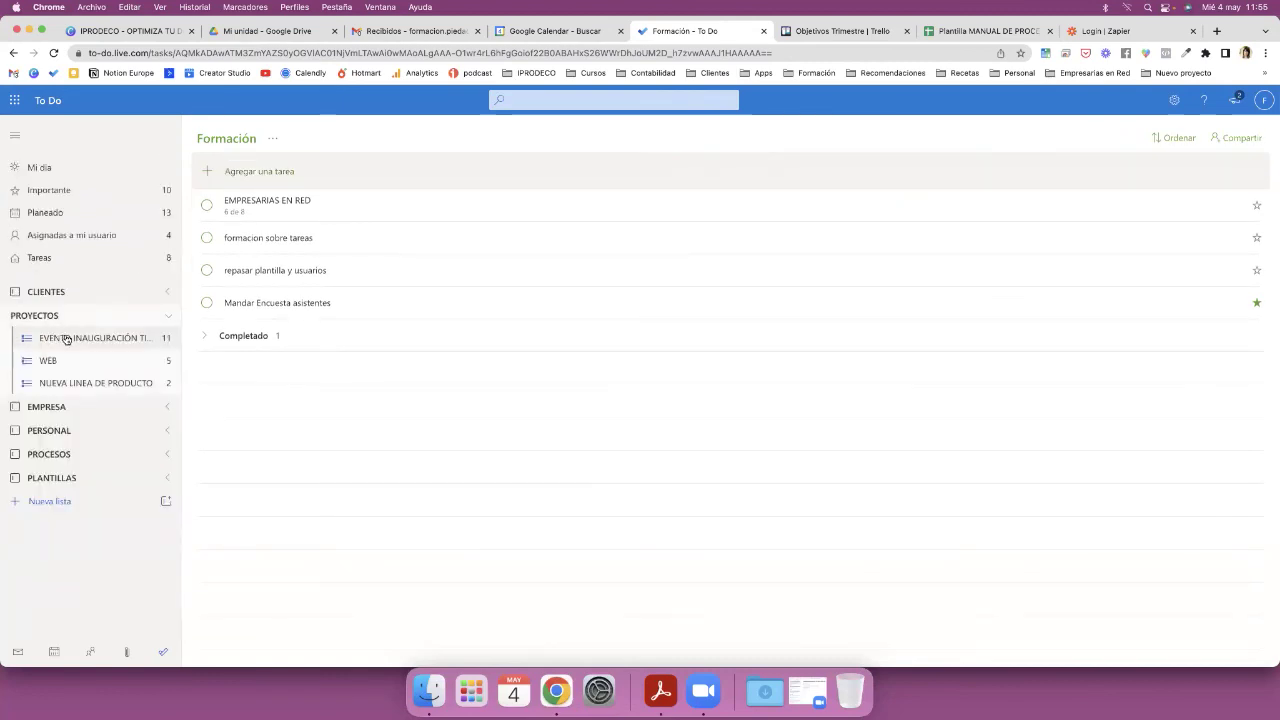
click(60, 478)
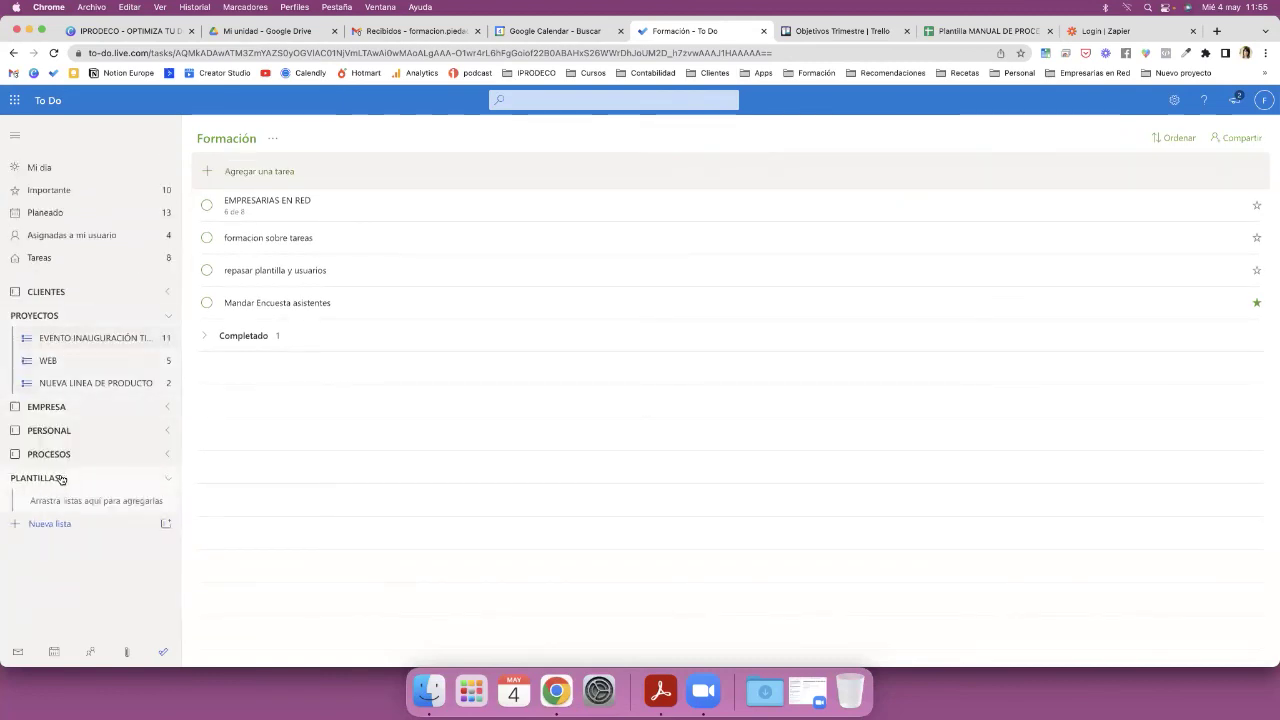
click(63, 454)
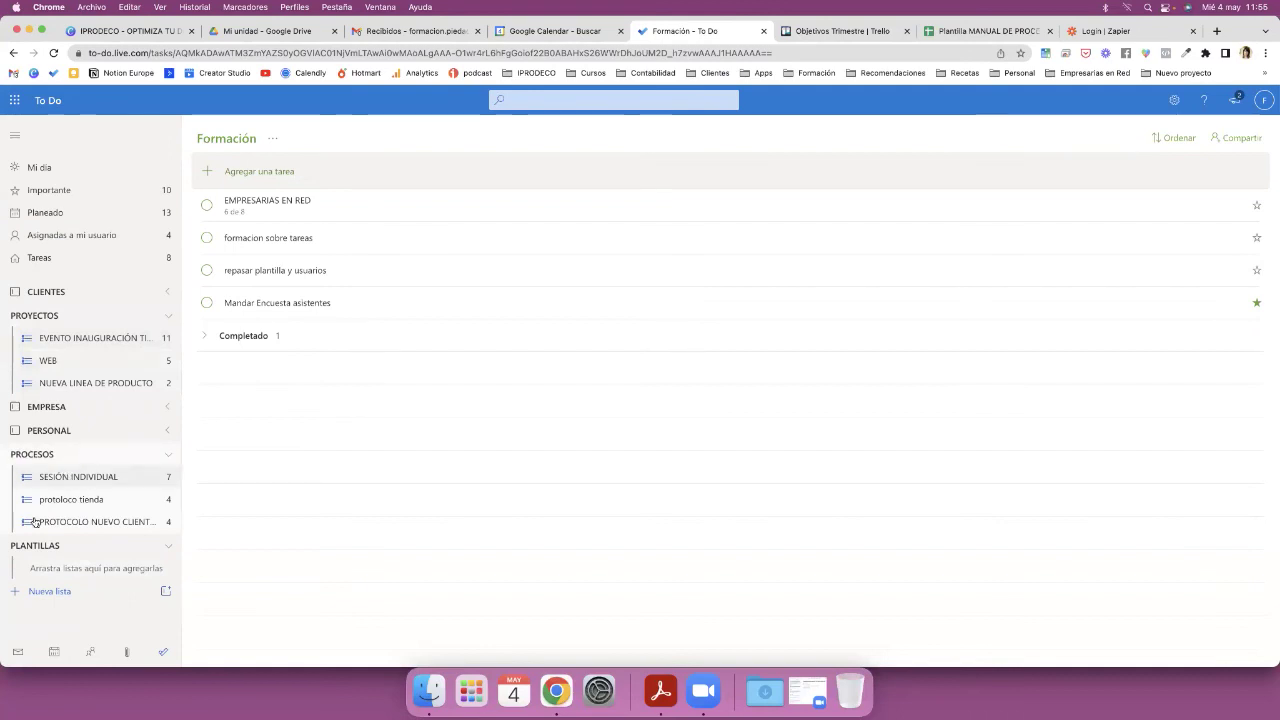
click(87, 479)
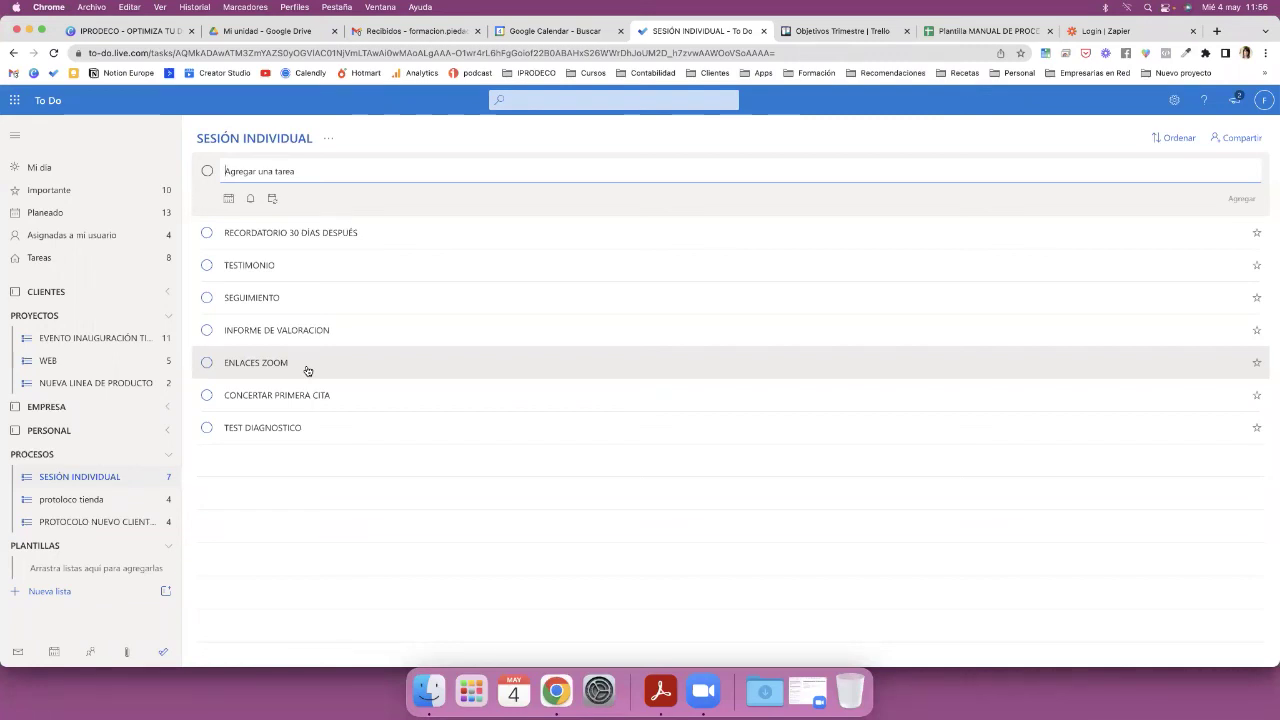
click(103, 505)
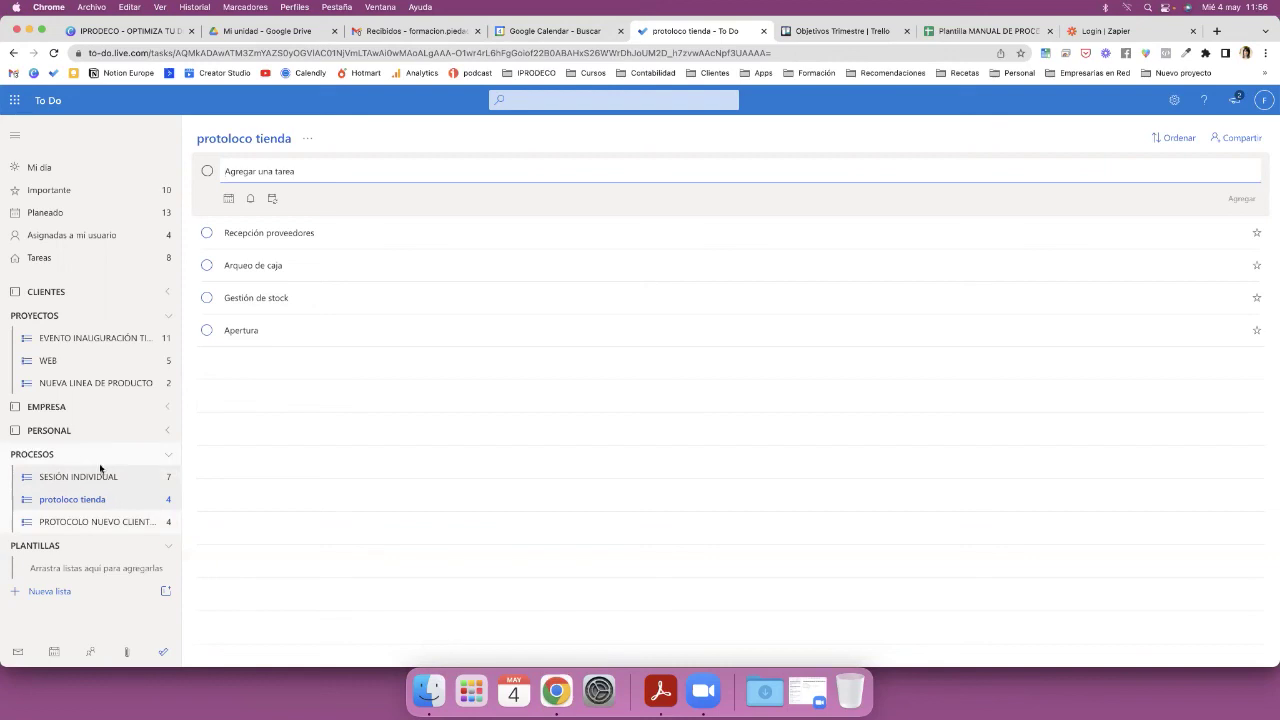
- Compare the May 2022 month view in Google Calendar with the planned tasks in Microsoft To Do
click(553, 31)
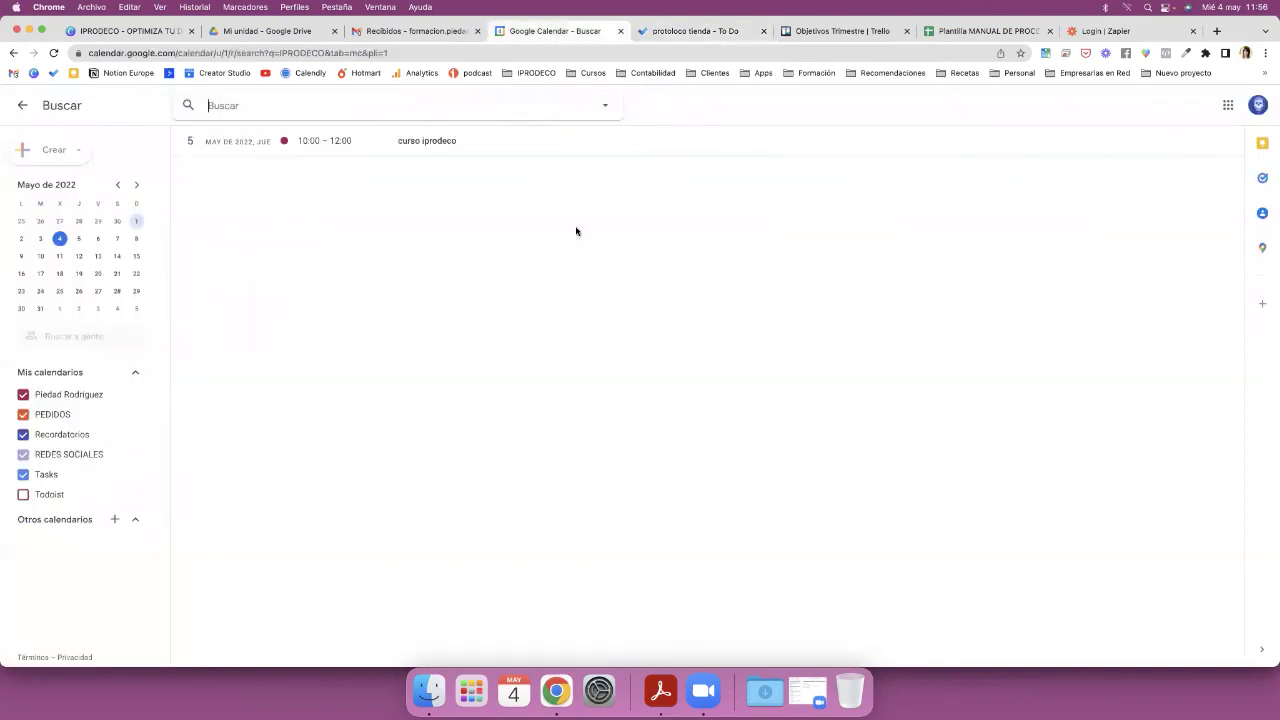
click(22, 105)
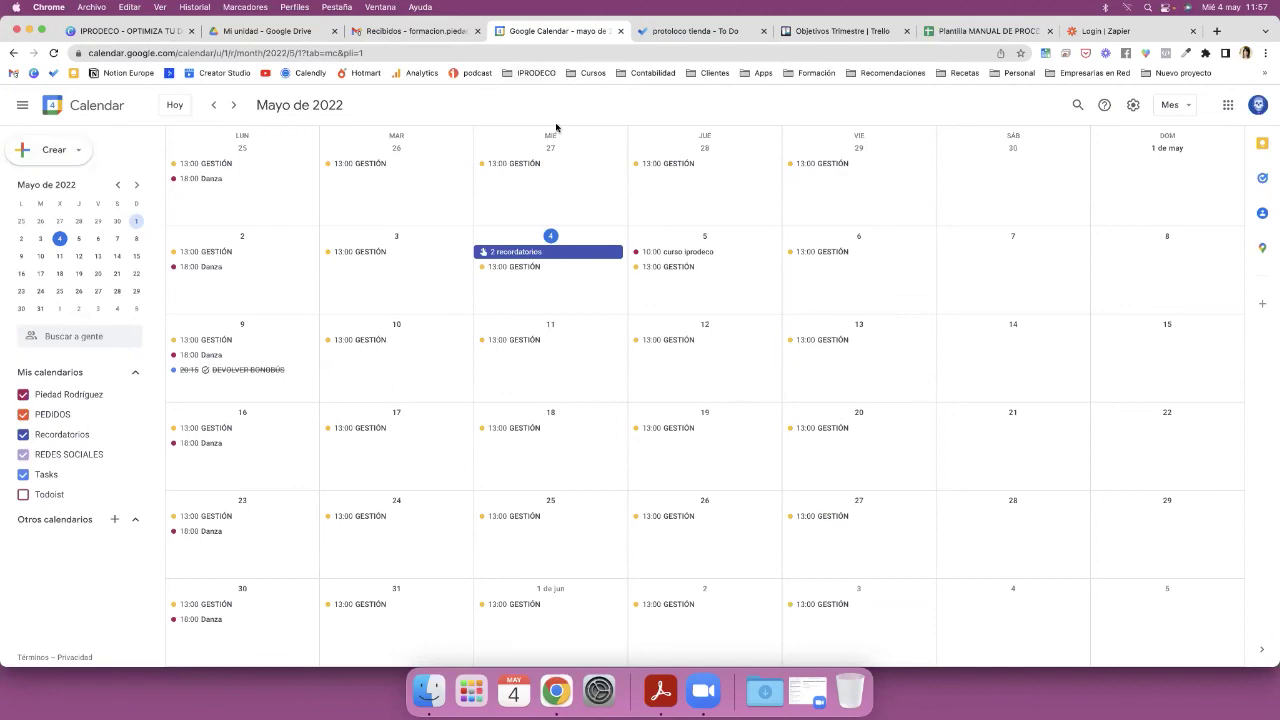
click(687, 38)
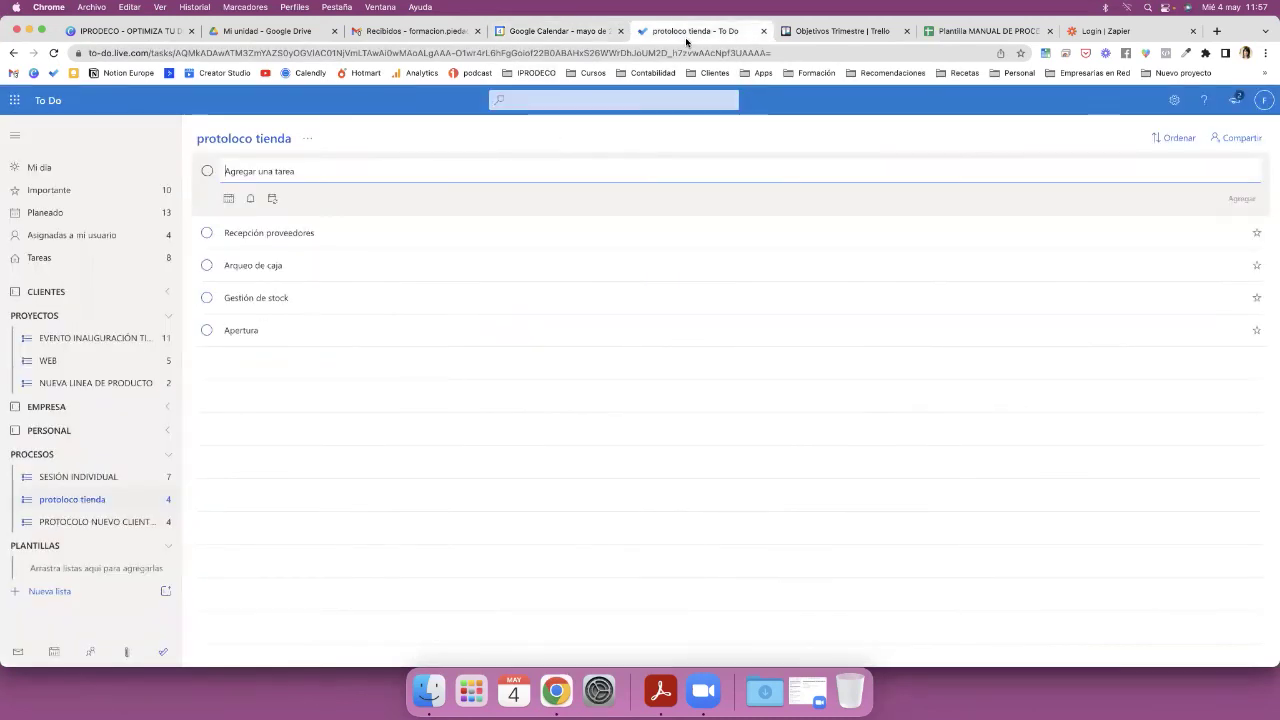
click(82, 214)
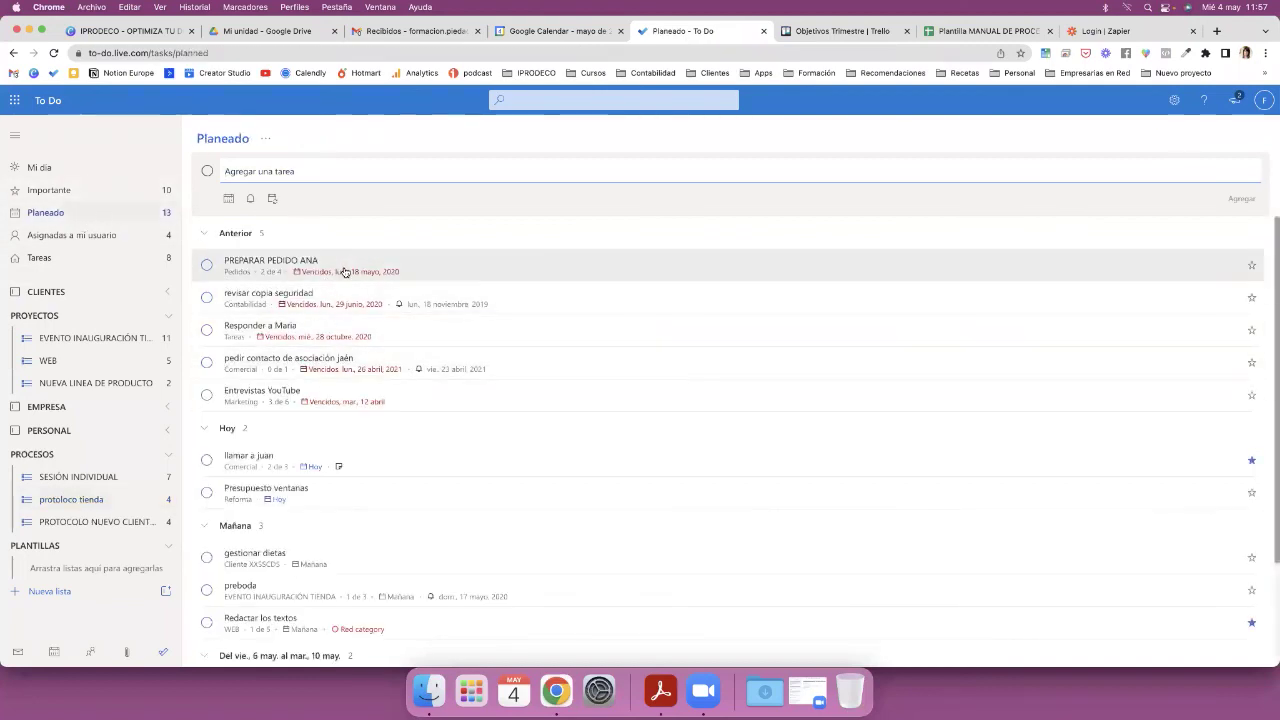
click(580, 31)
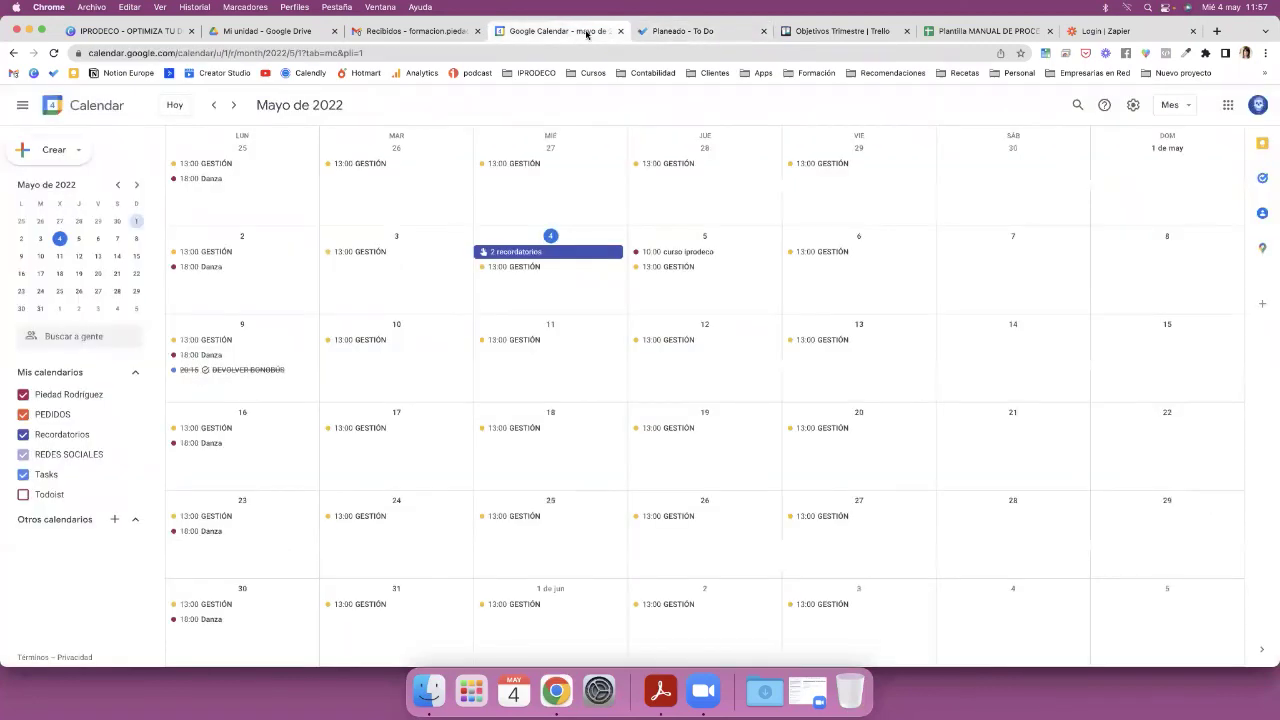
click(700, 31)
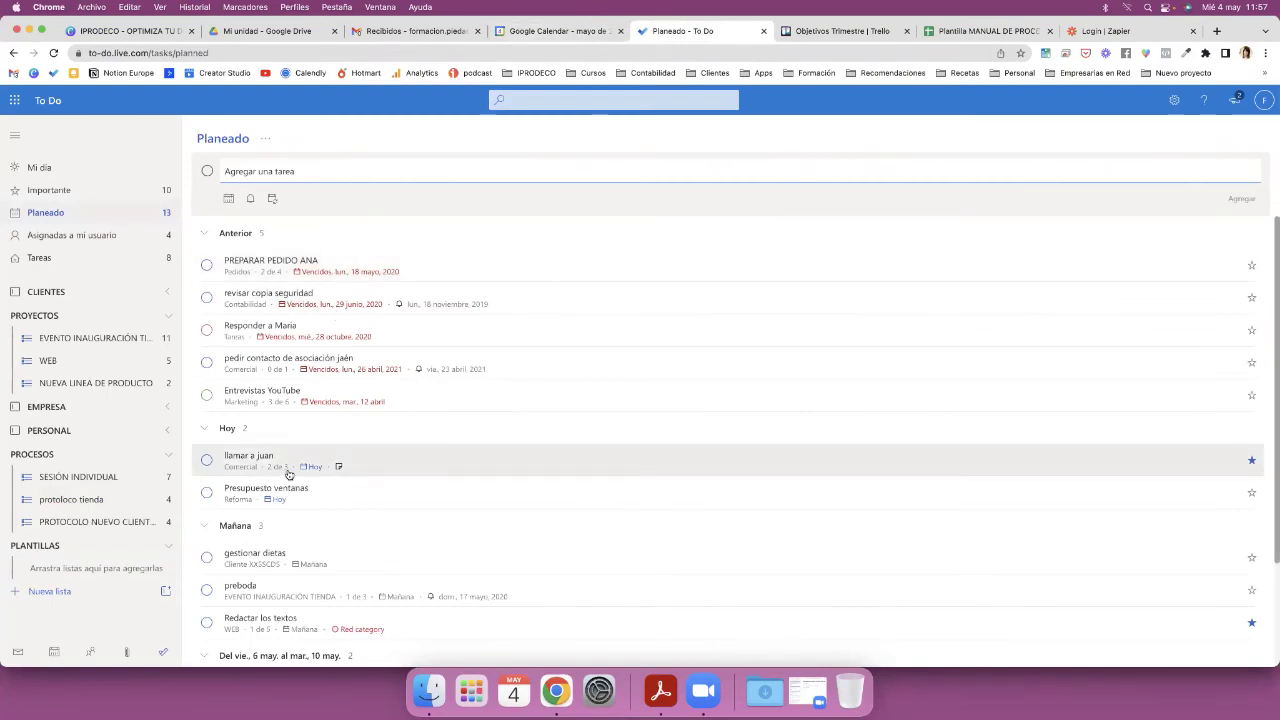
click(545, 31)
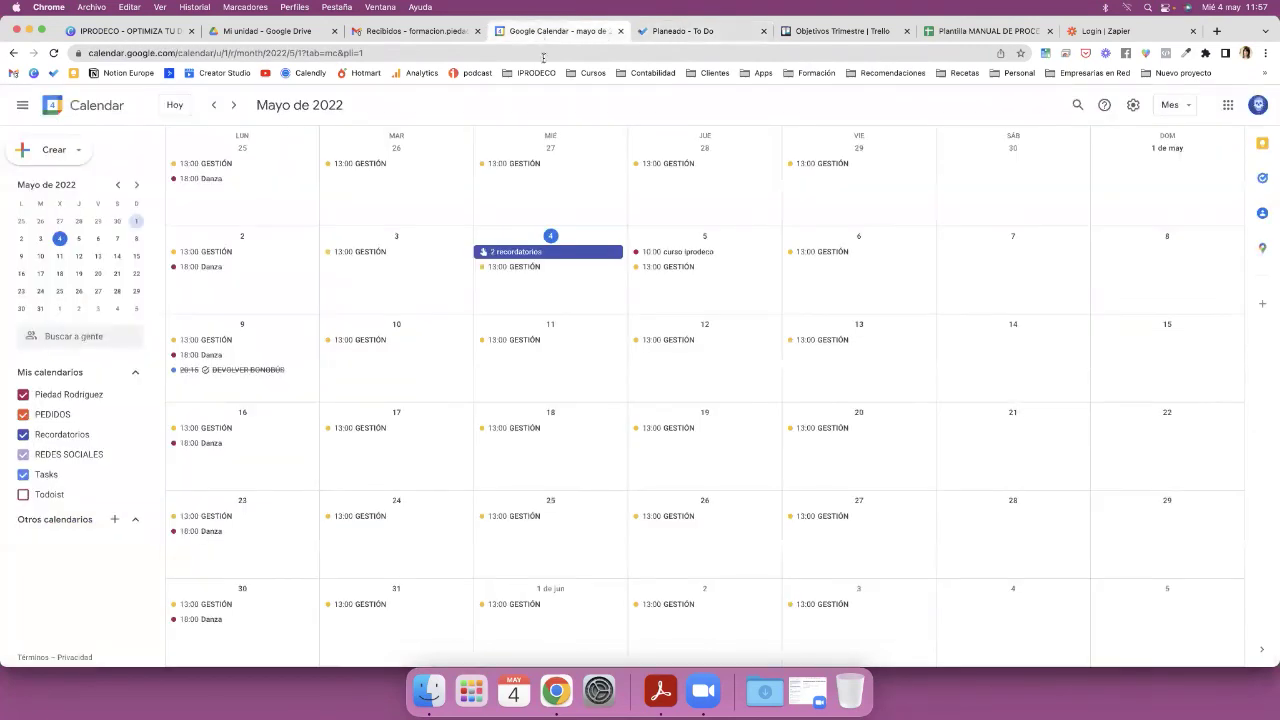
click(674, 31)
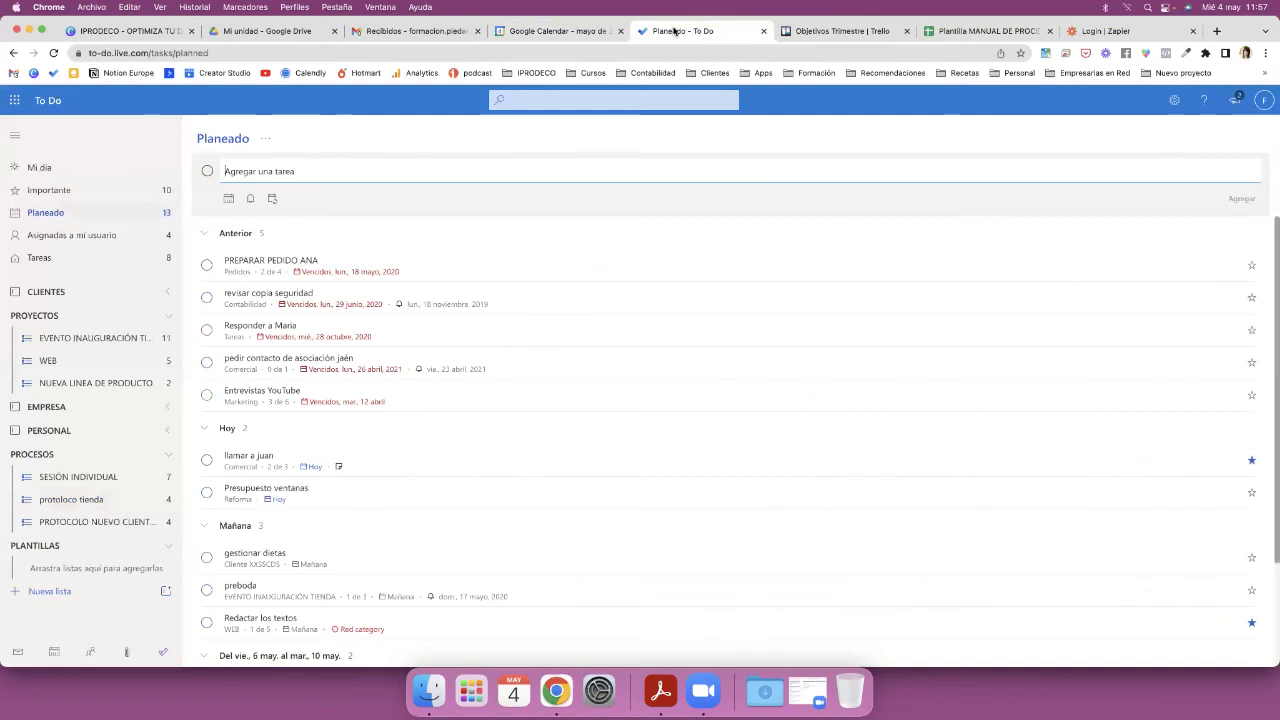
click(565, 35)
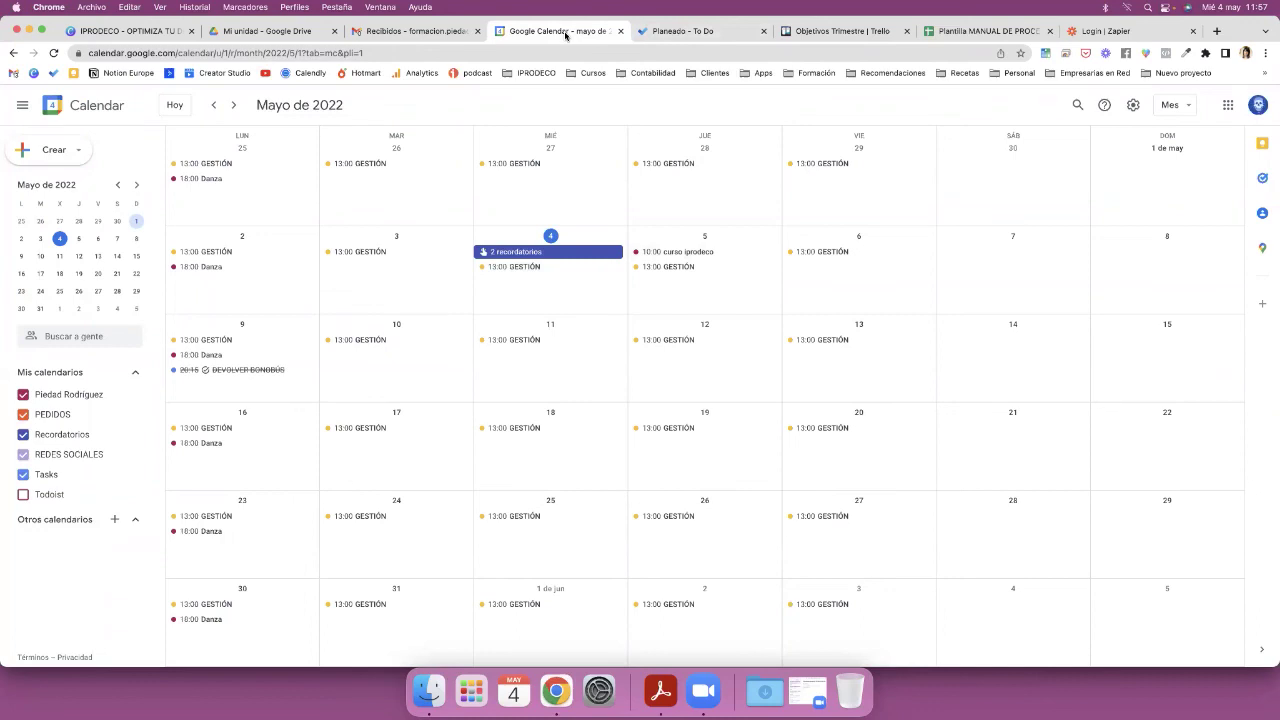
click(695, 33)
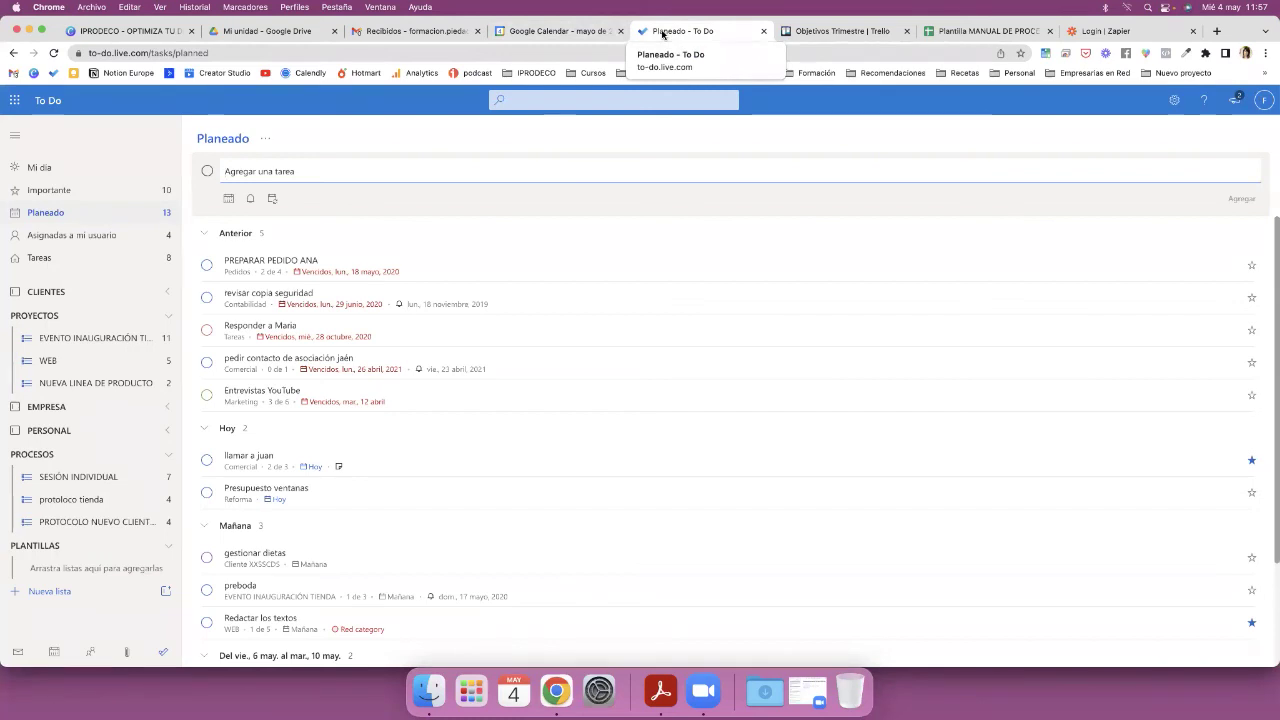
- Revisit the May 2022 month in Google Calendar and return to the Planeado list in Microsoft To Do
click(550, 34)
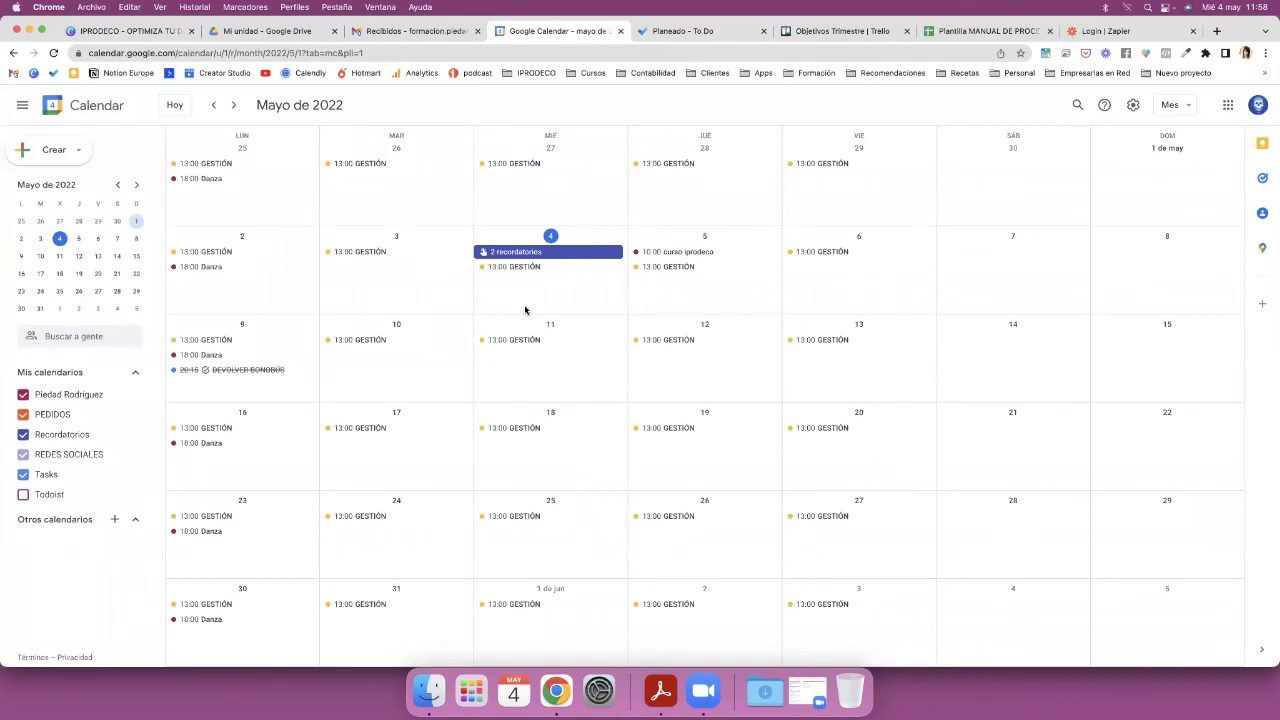
click(689, 37)
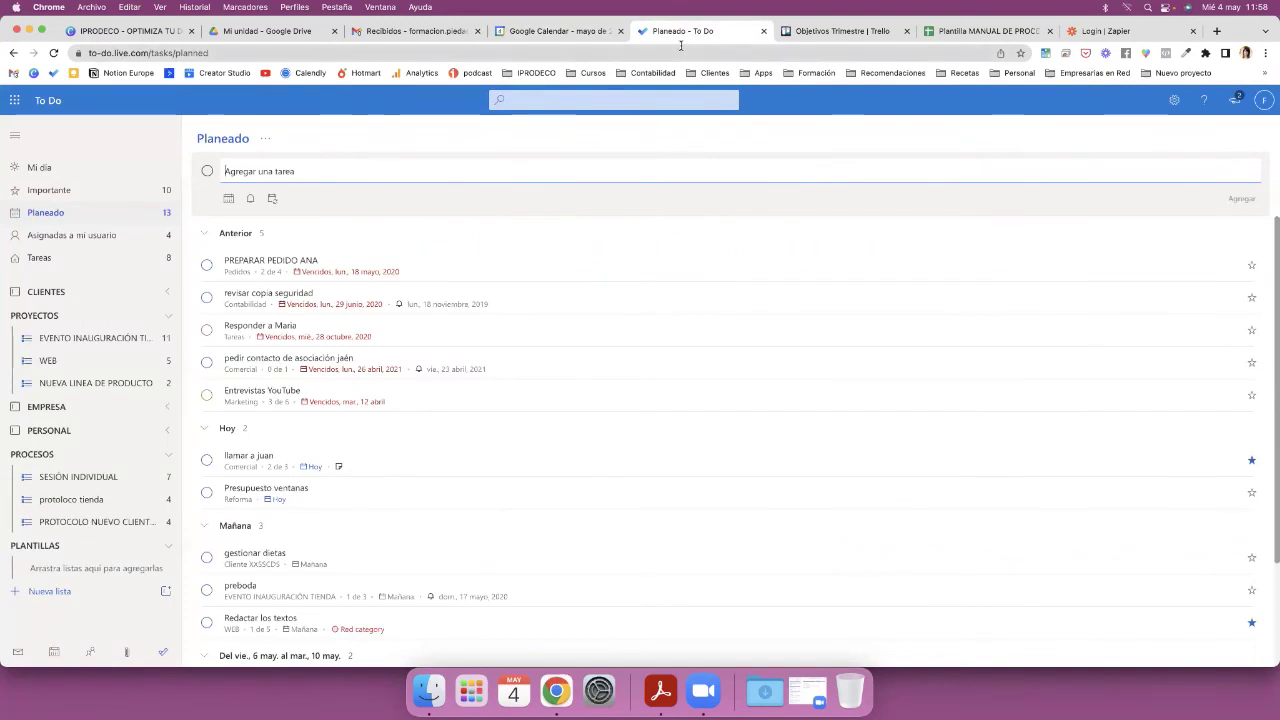
- Switch to the Canva presentation, dismiss the rating request, and present slide 12 full screen with the Estándar type
click(130, 31)
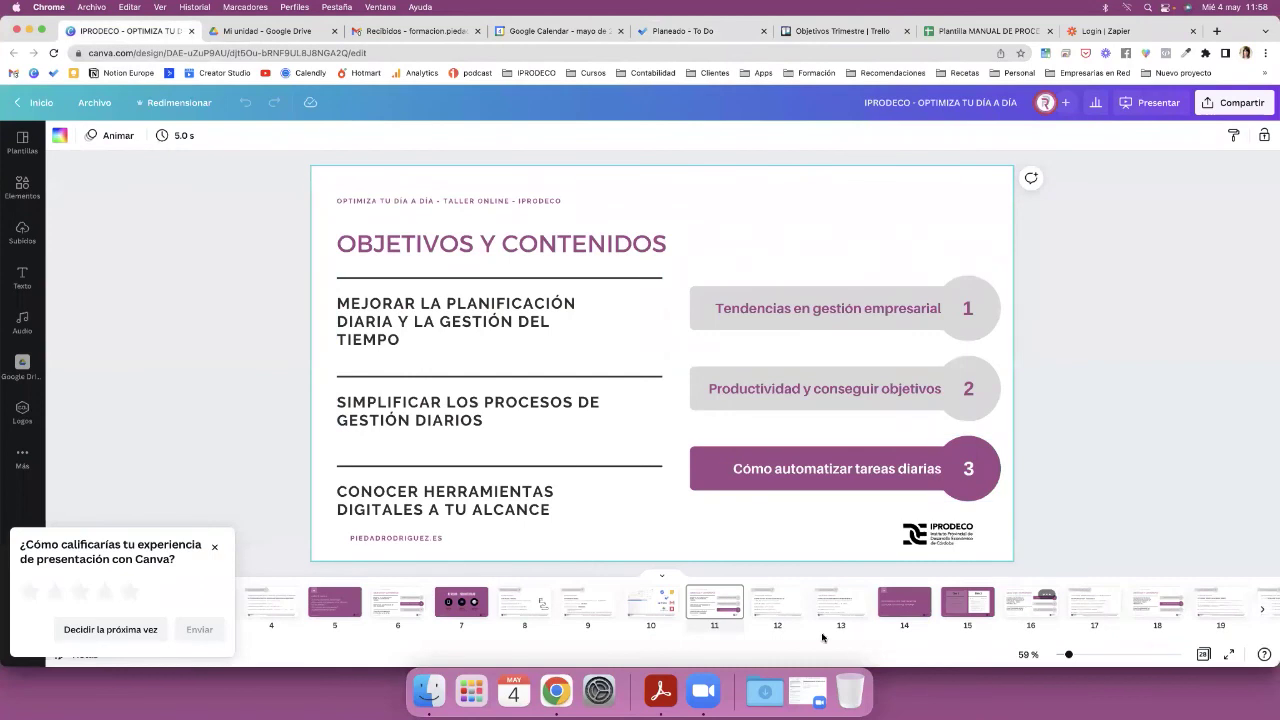
click(783, 614)
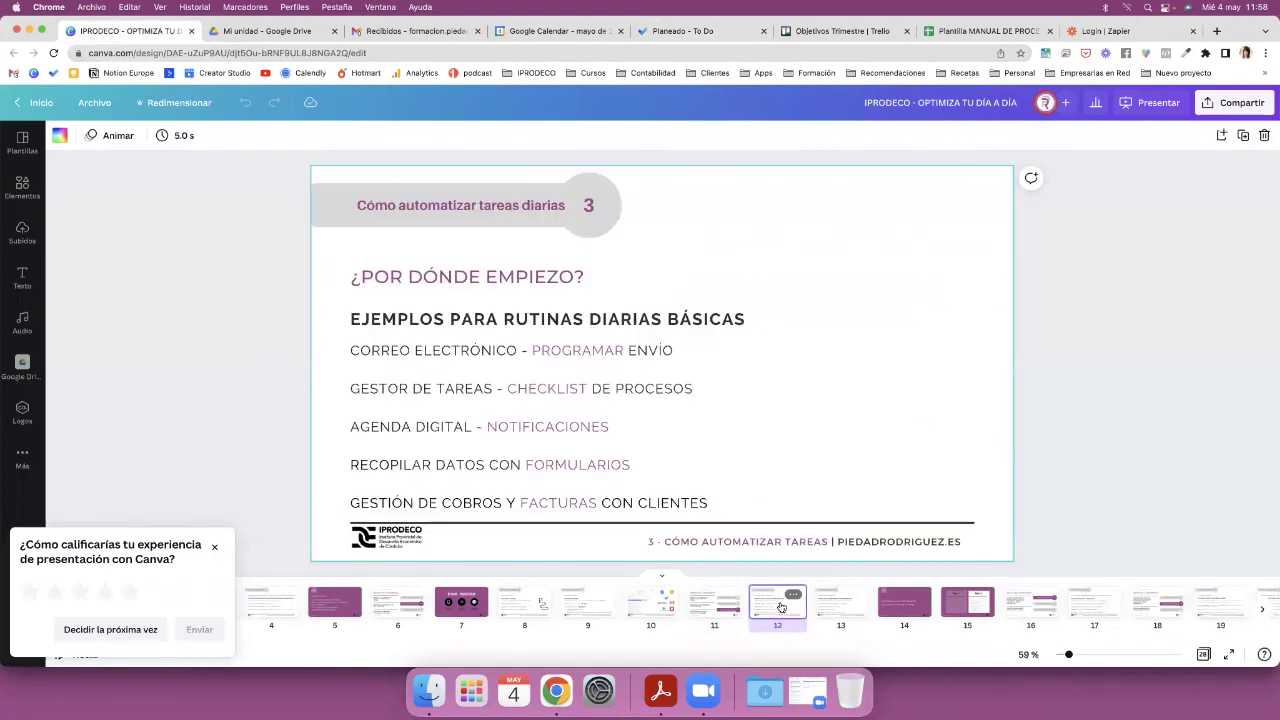
click(213, 547)
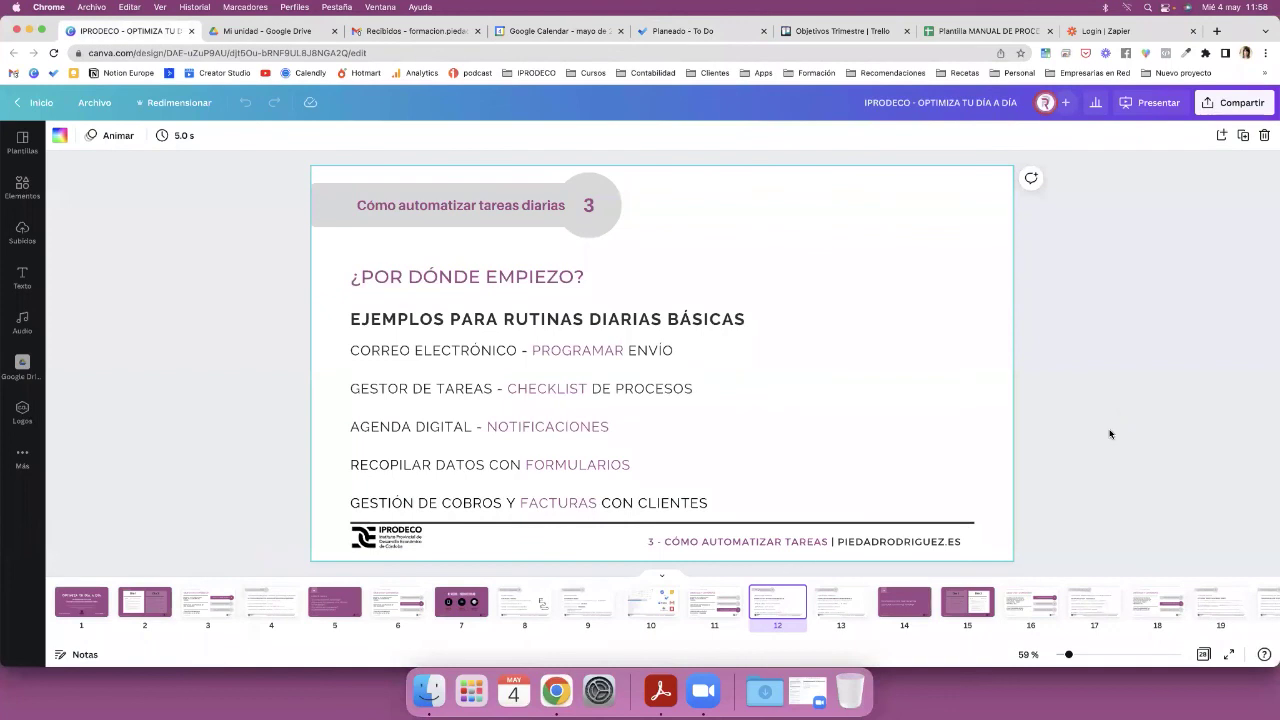
click(1152, 104)
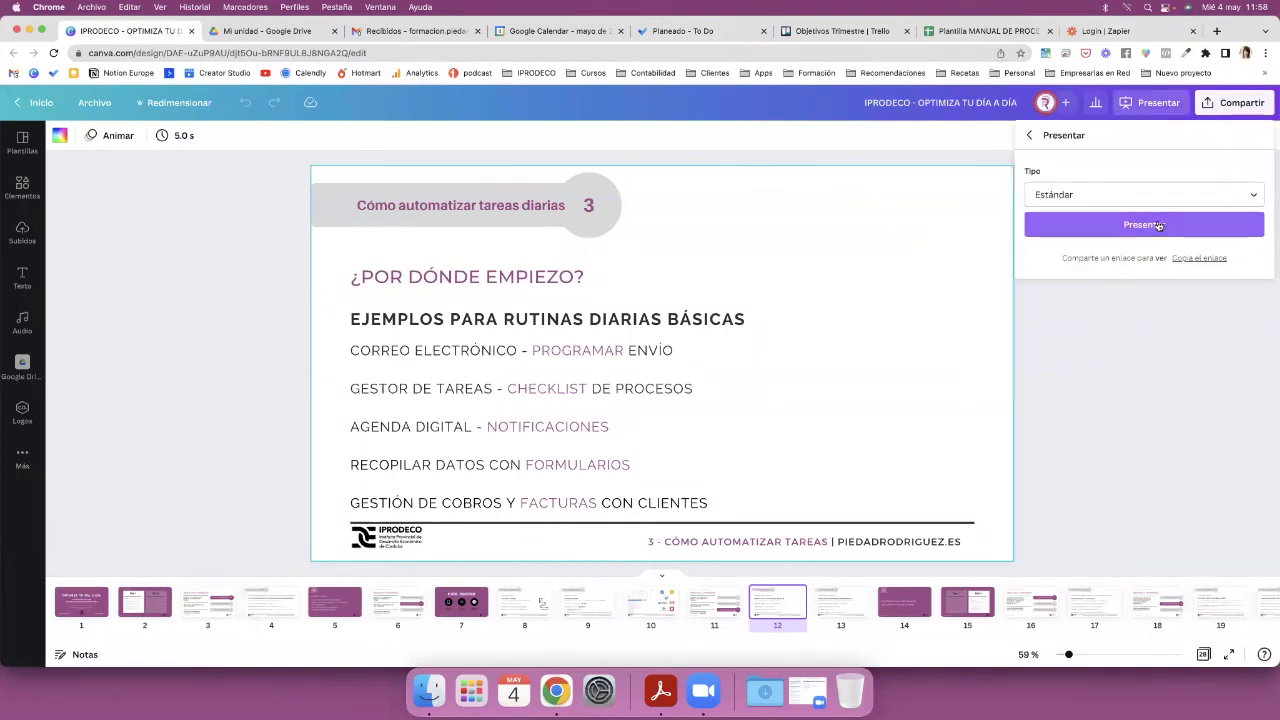
click(1143, 222)
click(1151, 354)
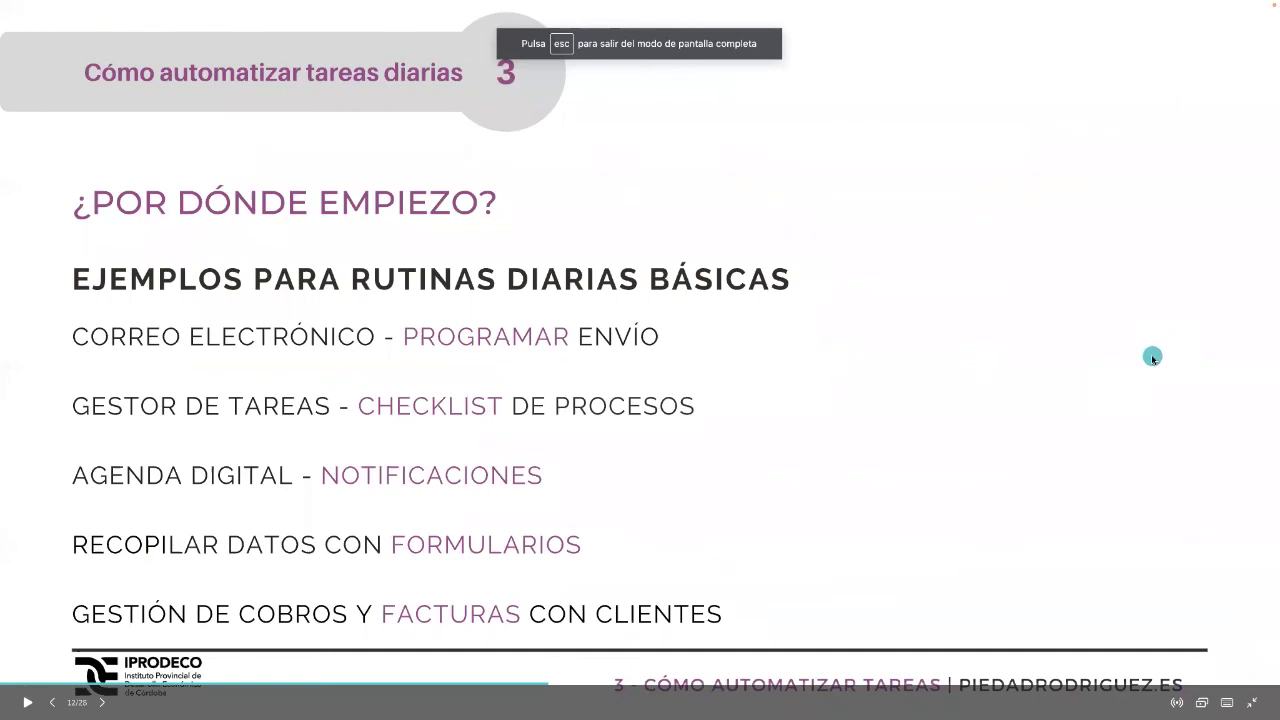
click(1214, 302)
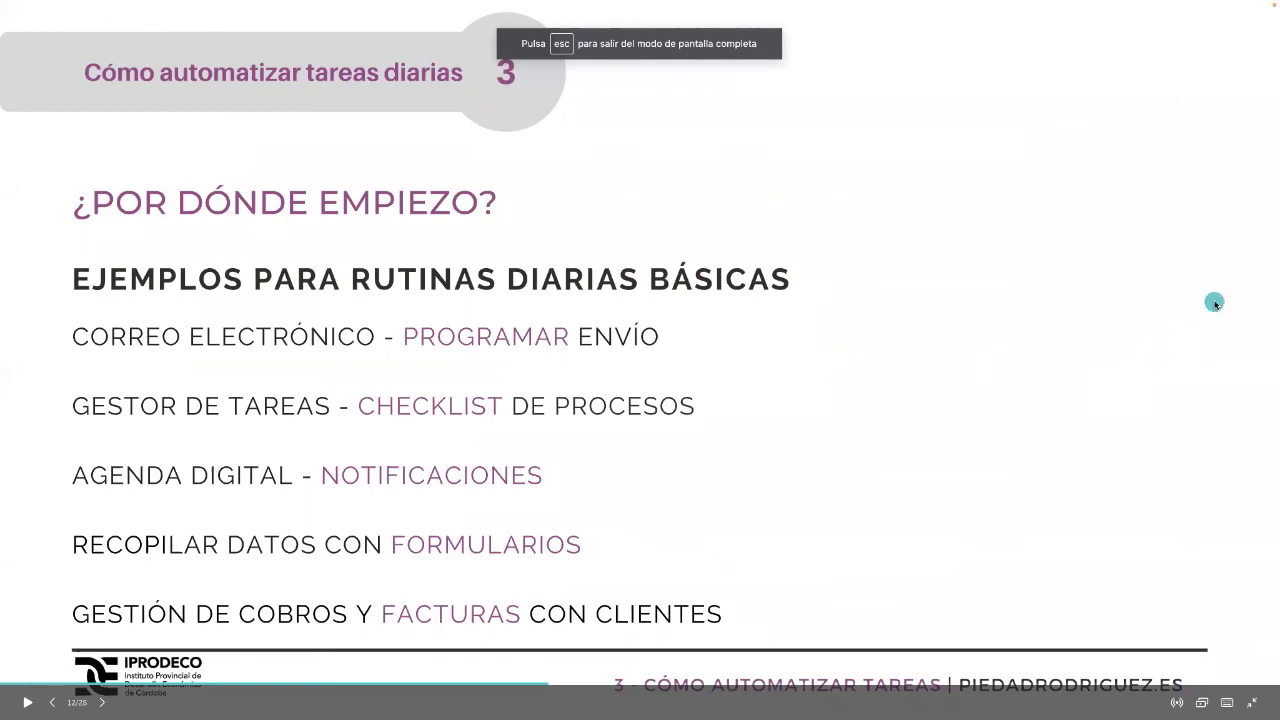